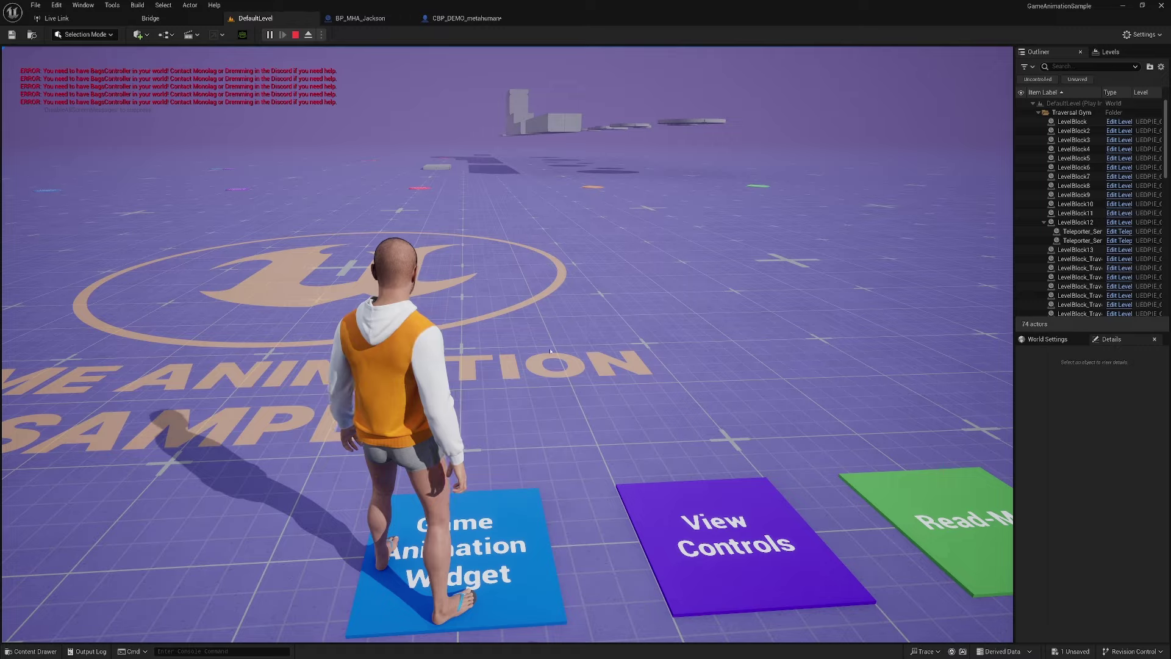
Step: Run the hoodie-wearing MetaHuman forward across the level toward the far platforms
key("w")
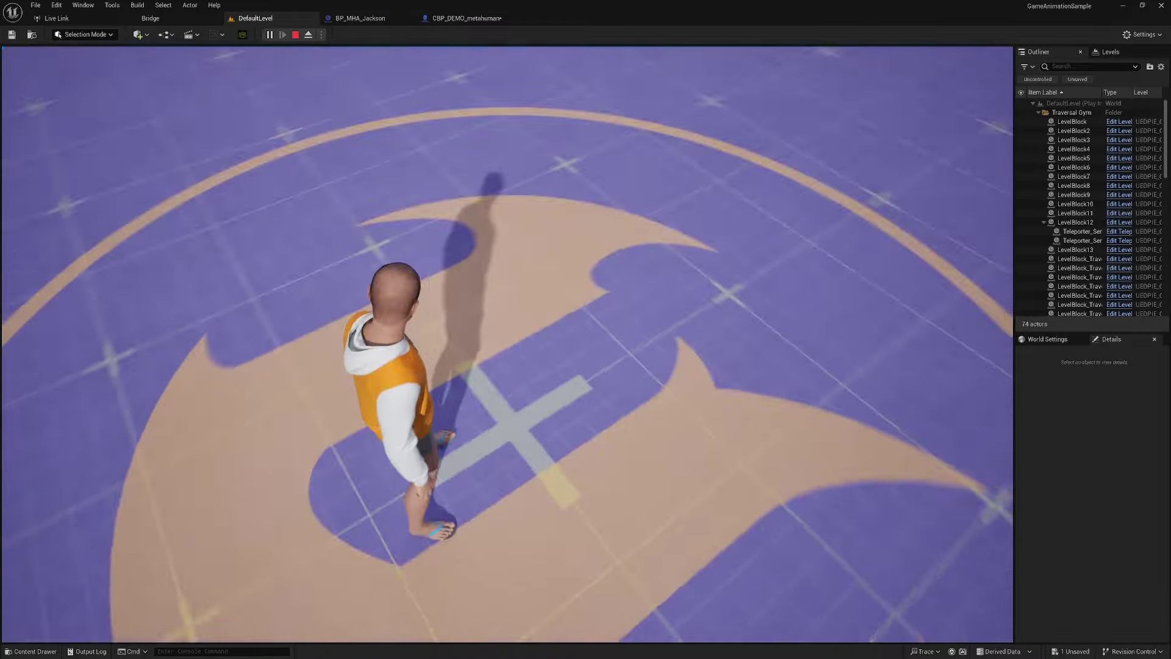
key("w")
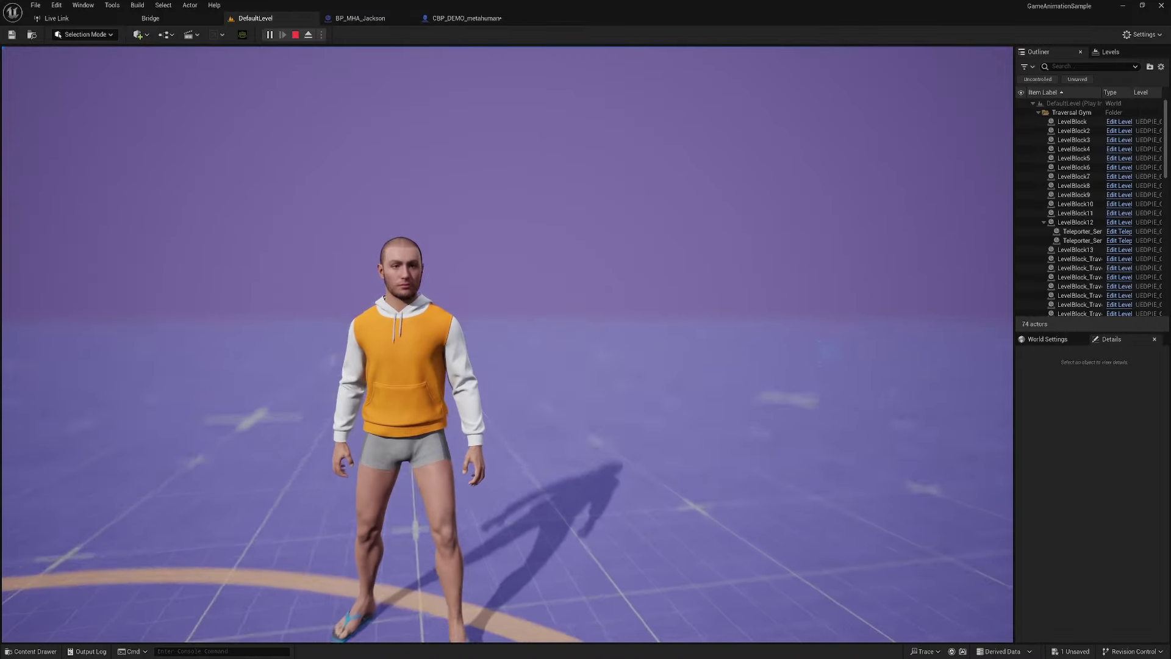
key("w")
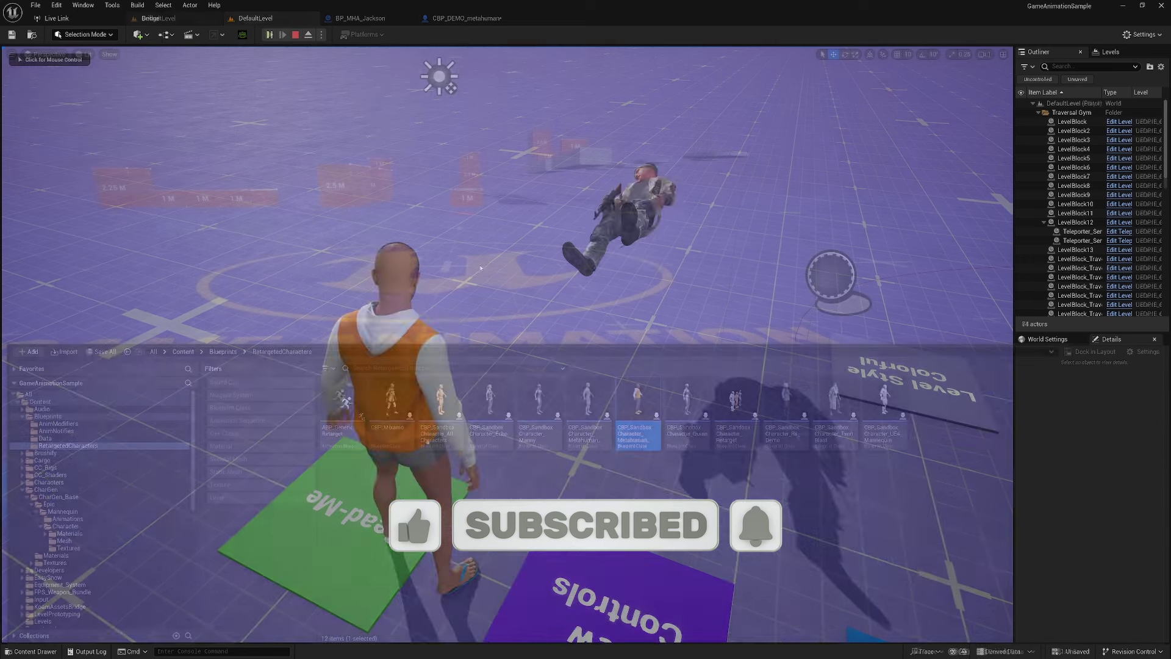
Step: Open Quixel Bridge's My MetaHumans library to confirm MHA_Jackson is listed
left_click(59, 417)
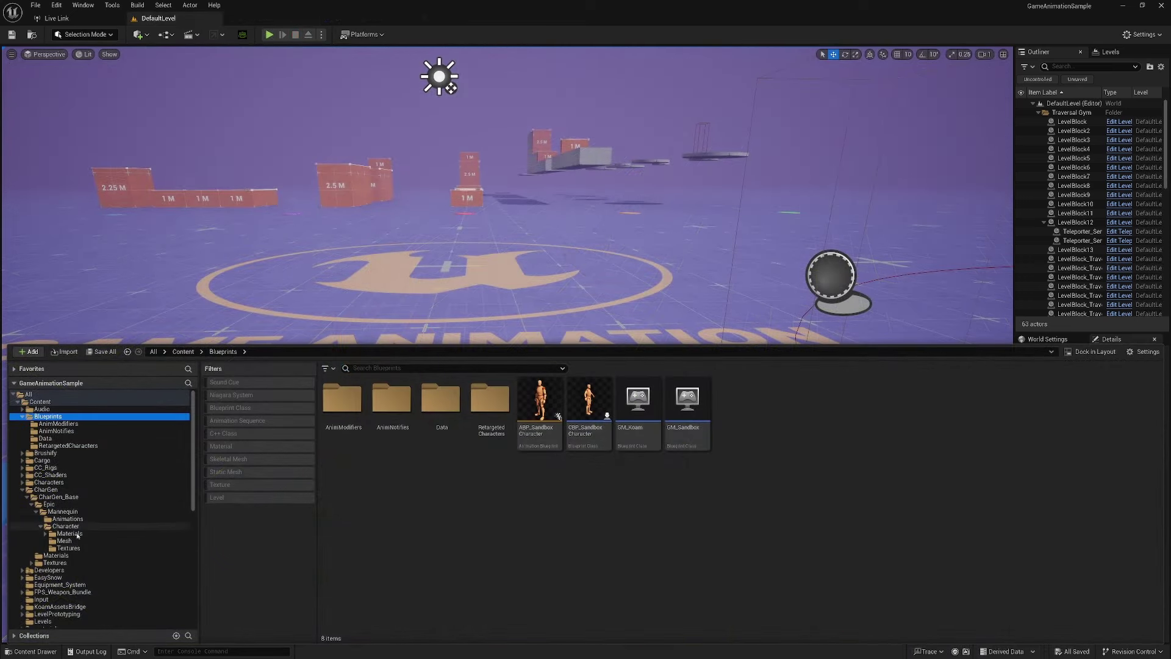
left_click(146, 35)
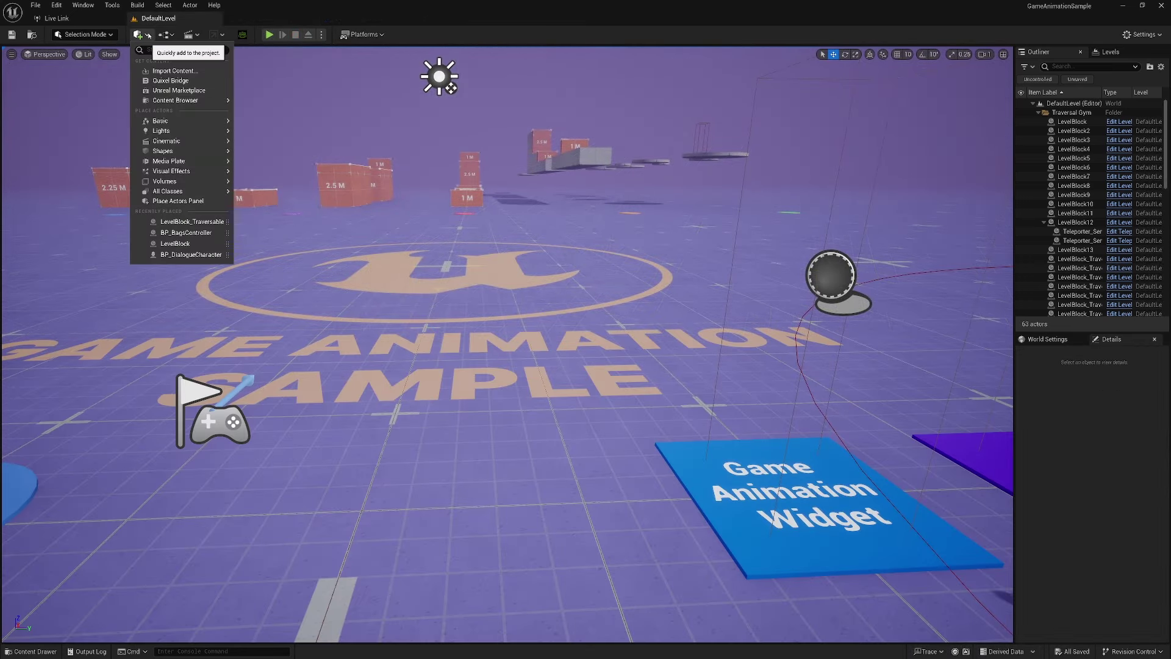
left_click(177, 82)
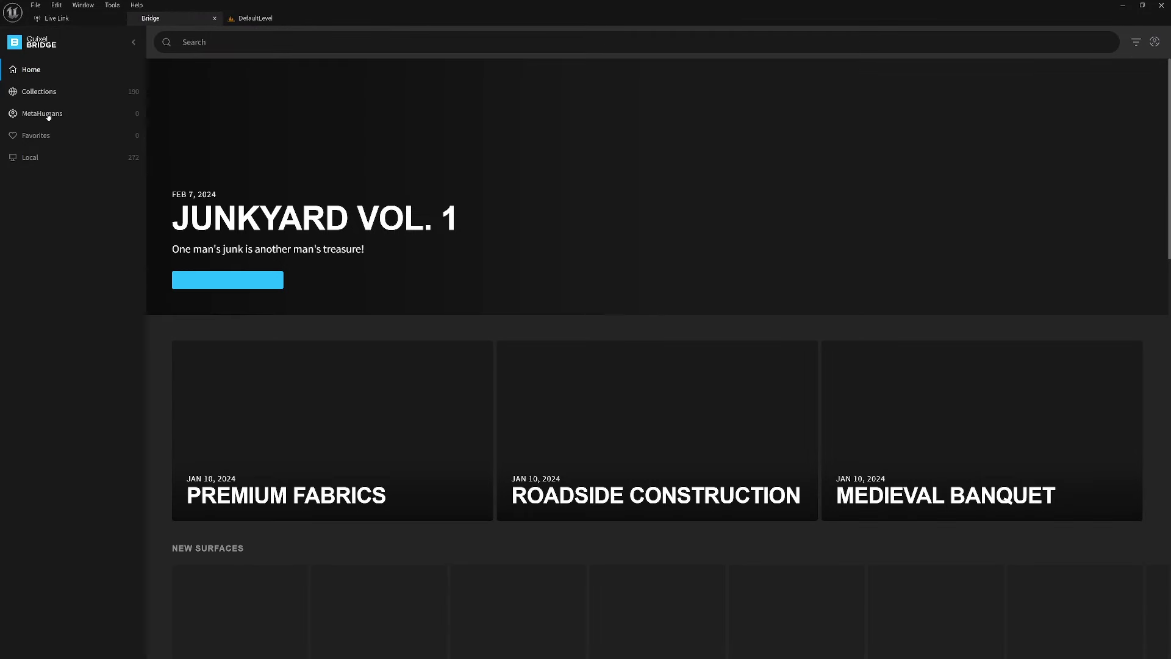
left_click(49, 116)
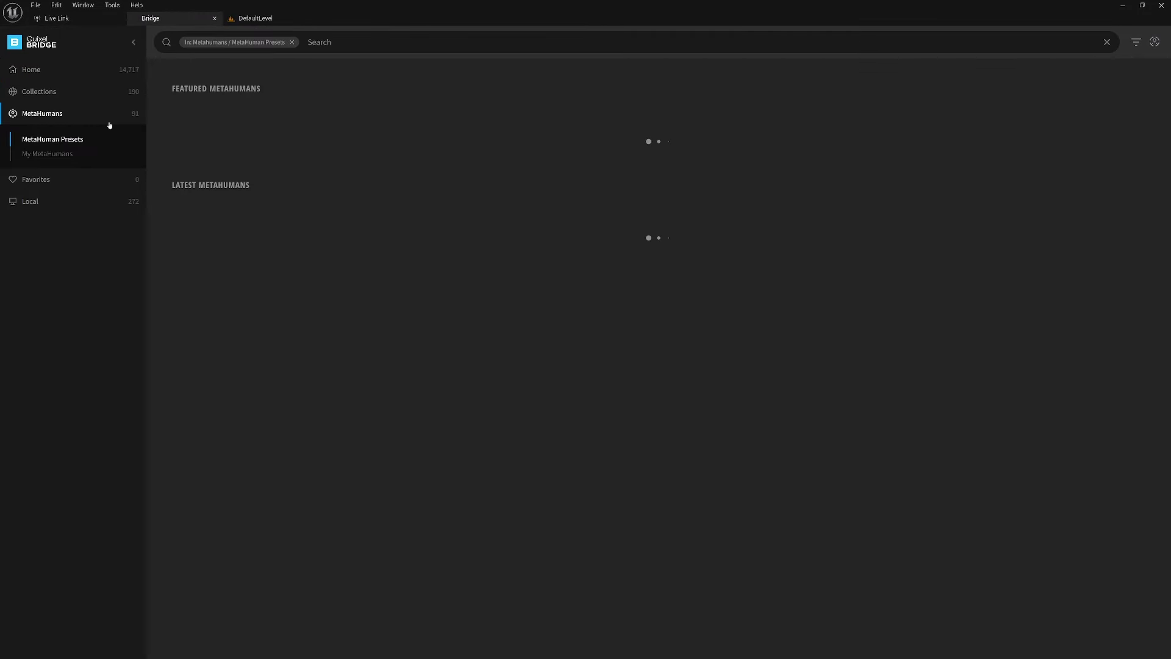
left_click(54, 156)
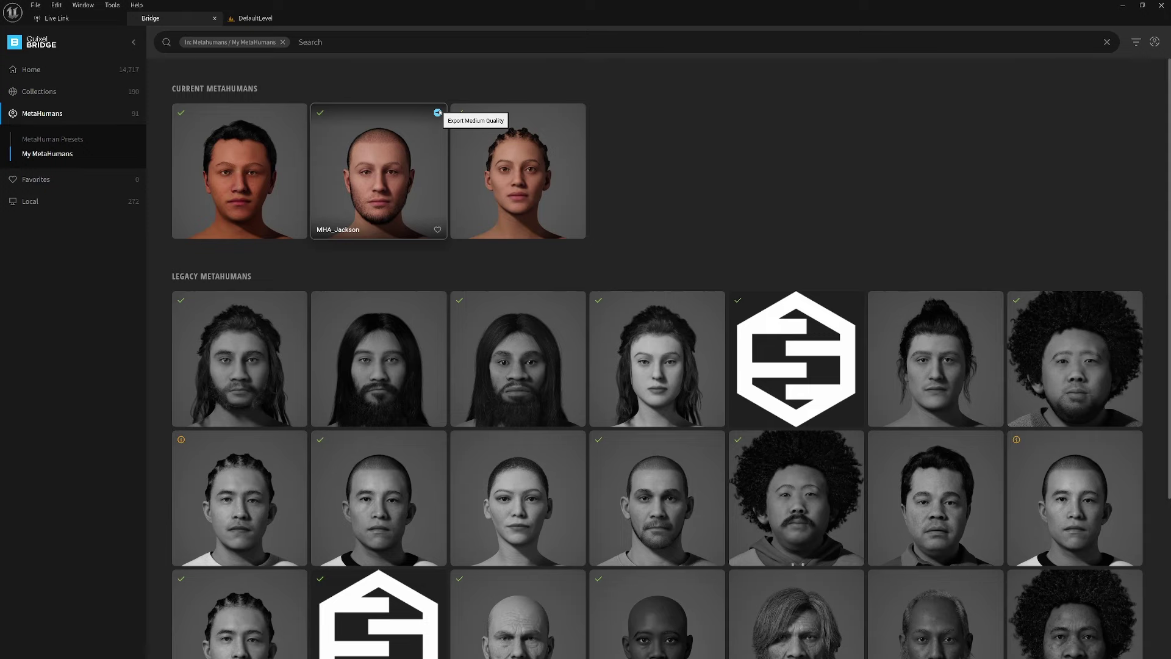
Step: Back in DefaultLevel, open BP_MHA_Jackson from Content/MetaHumans/MHA_Jackson in the Blueprint editor
left_click(255, 19)
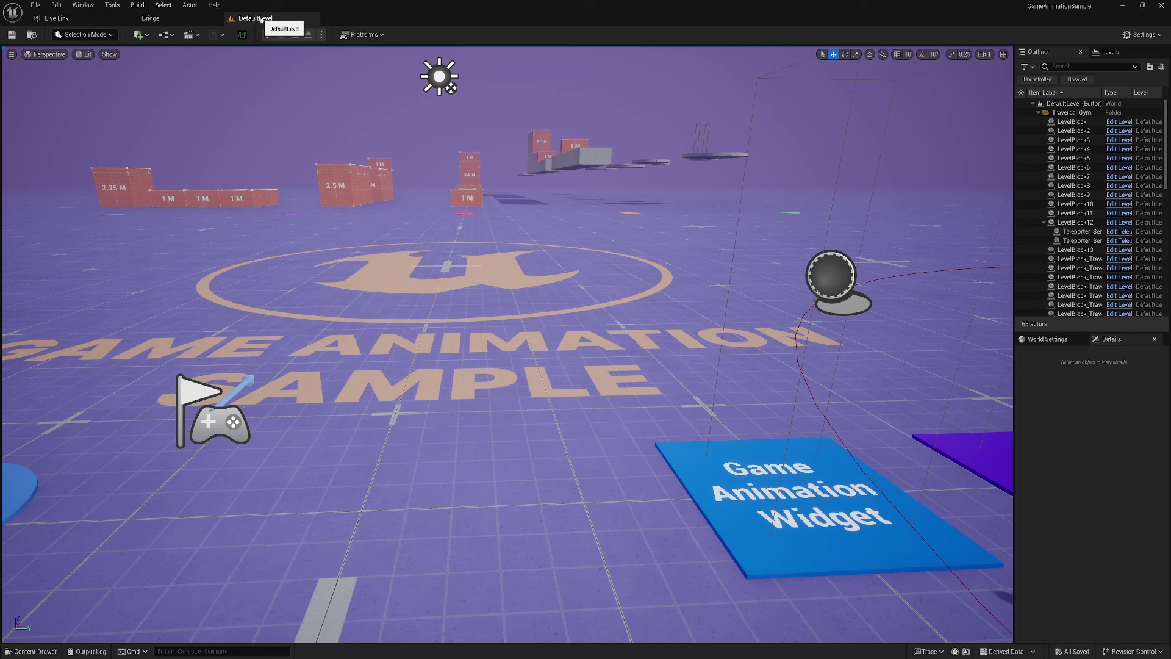
left_click(28, 652)
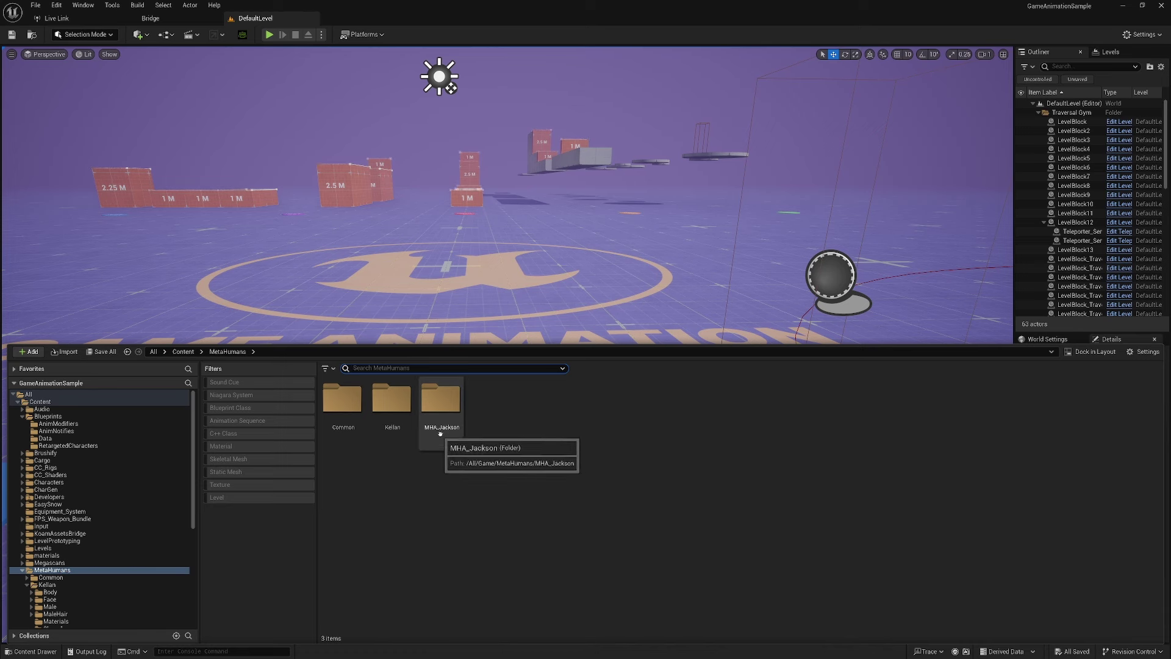
double_click(445, 407)
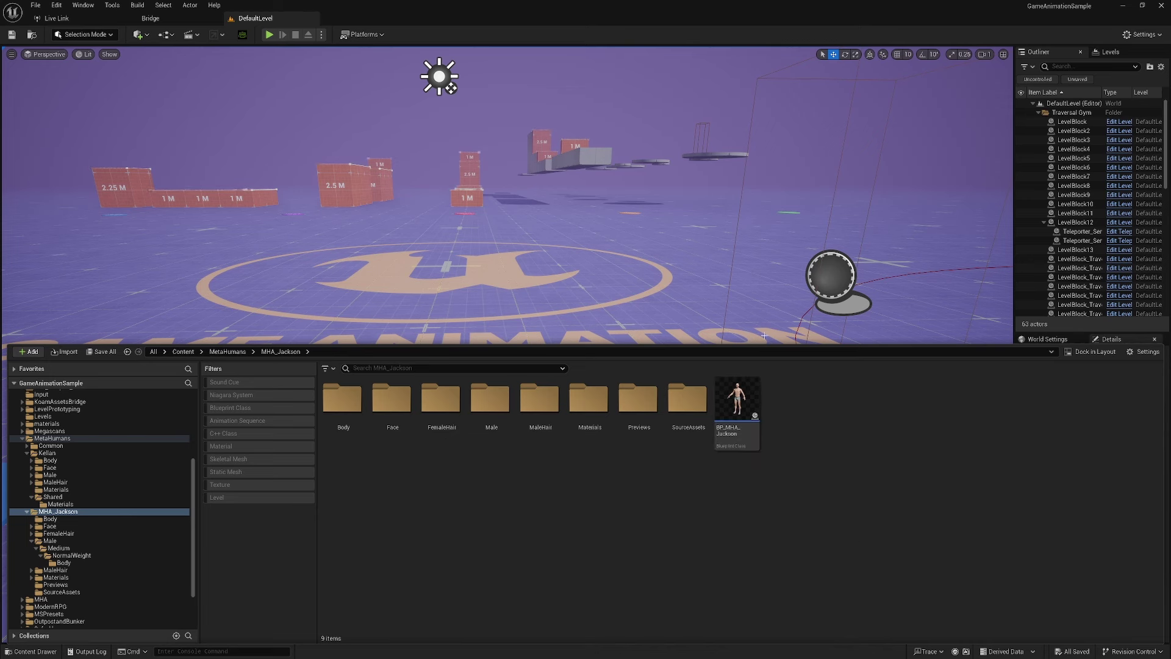
left_click_drag(807, 343, 806, 284)
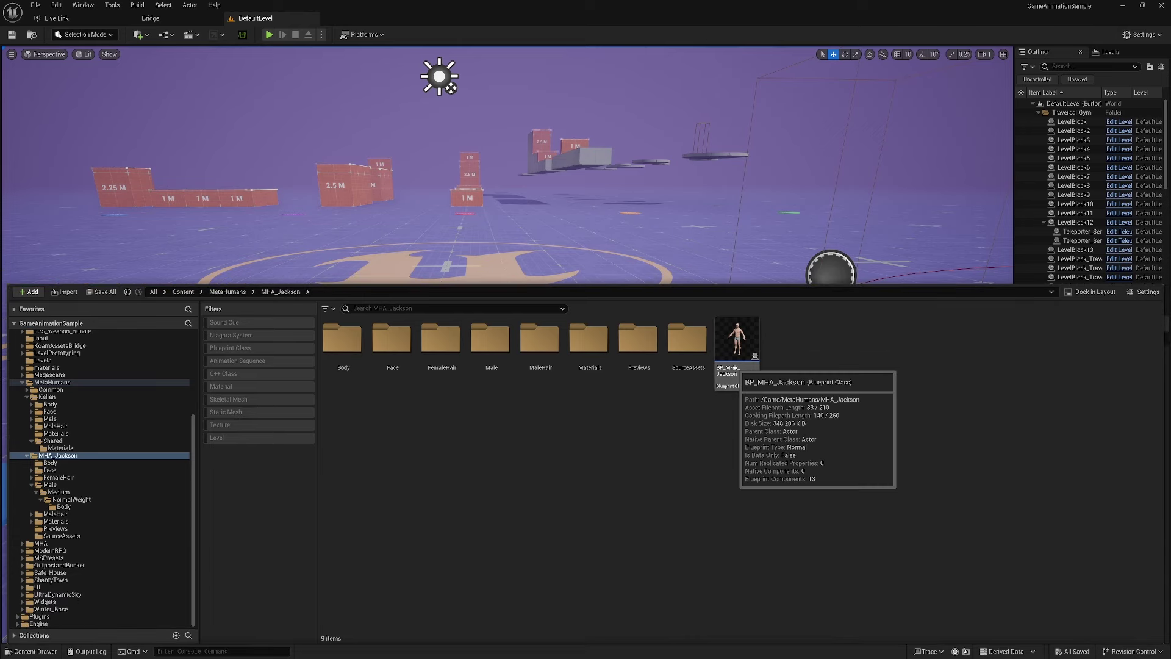
double_click(737, 341)
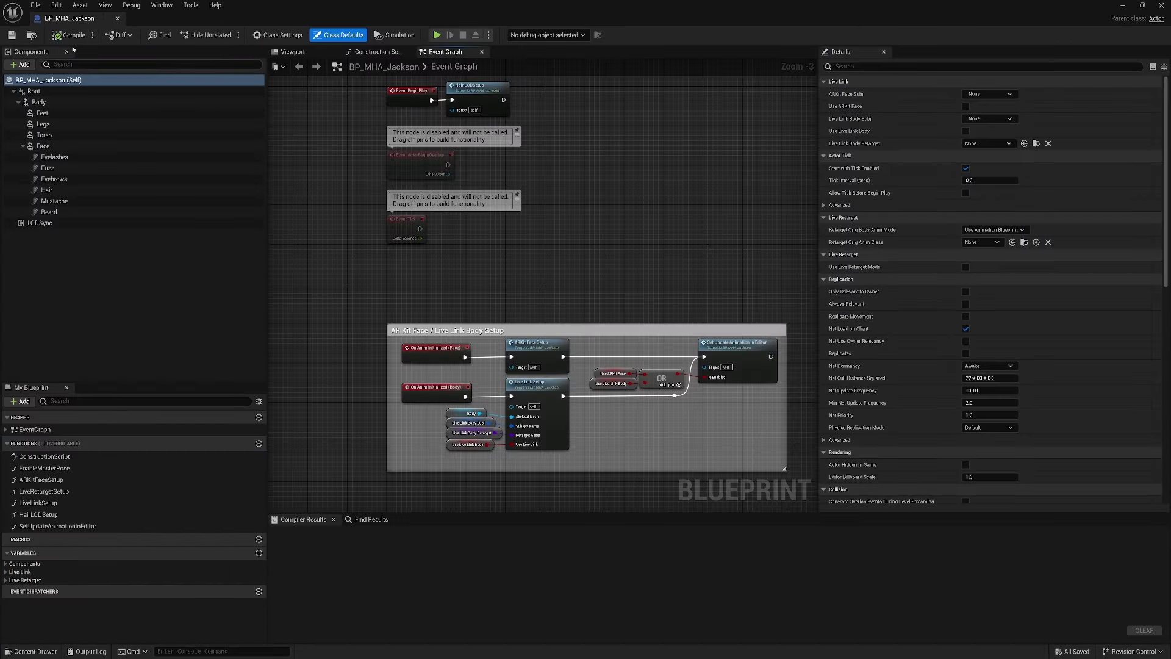
Step: Zoom in on and frame the Jackson mesh in the Viewport preview, then close BP_MHA_Jackson
left_click(293, 52)
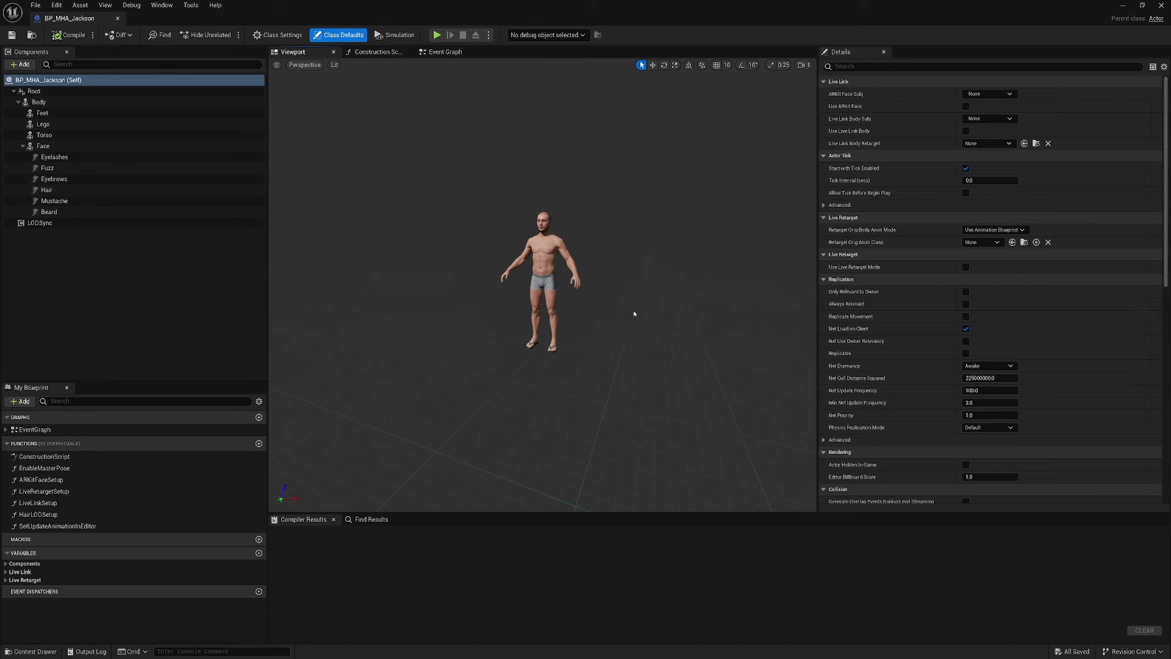
scroll(634, 313, "up", 5)
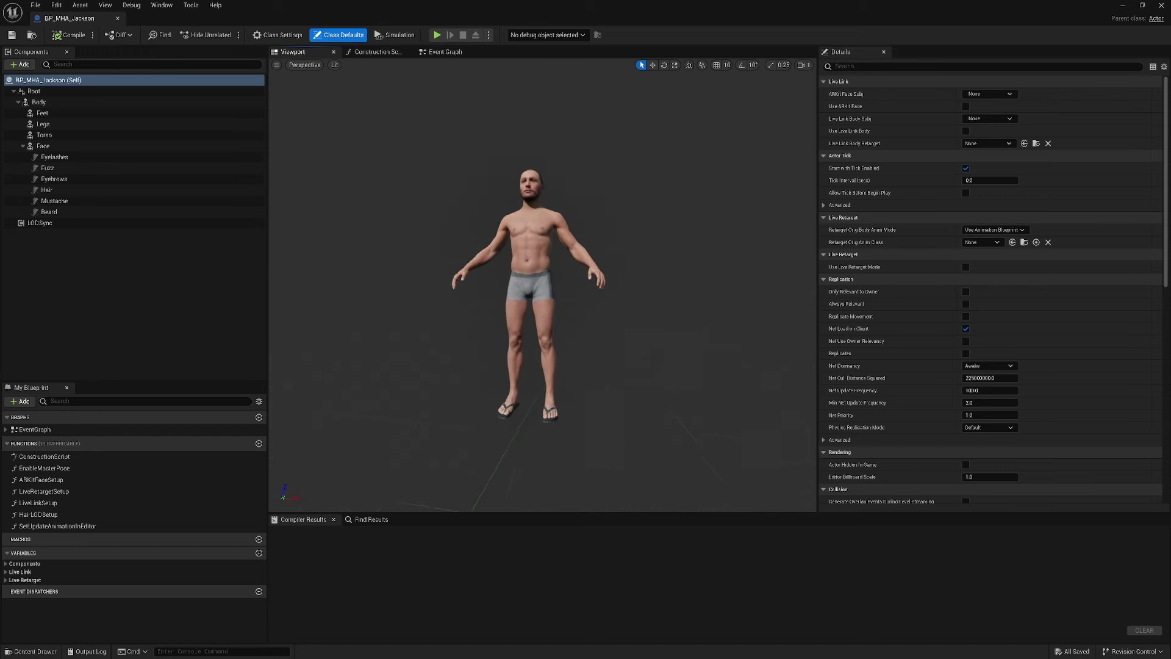
scroll(542, 283, "up", 3)
scroll(542, 283, "up", 3)
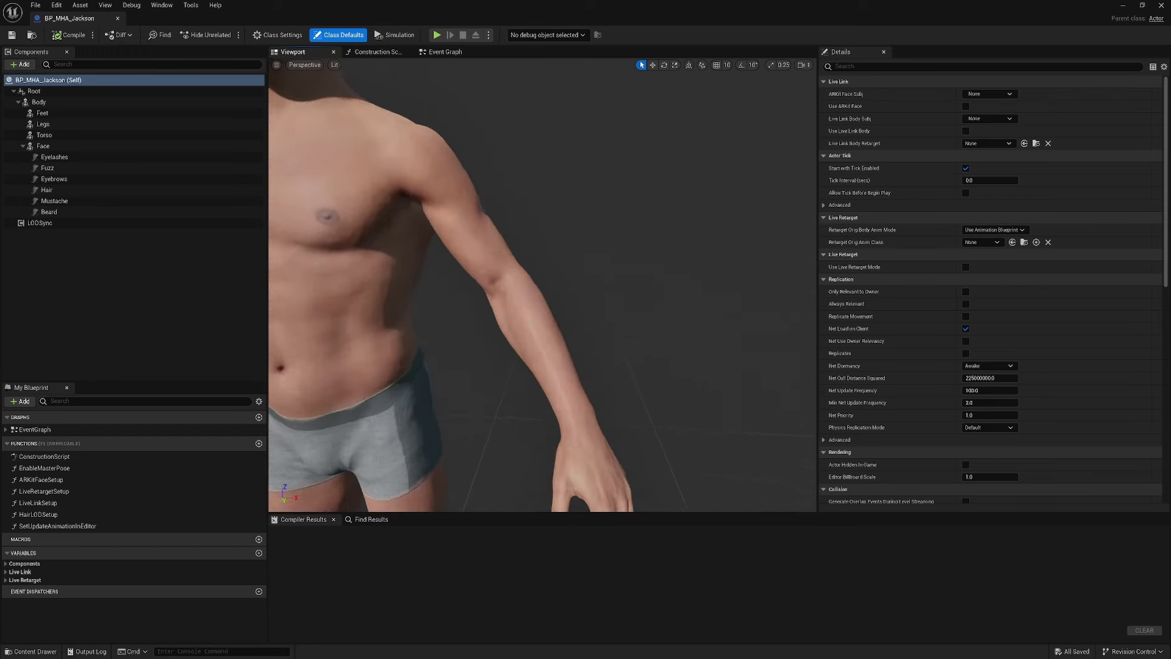
key("f")
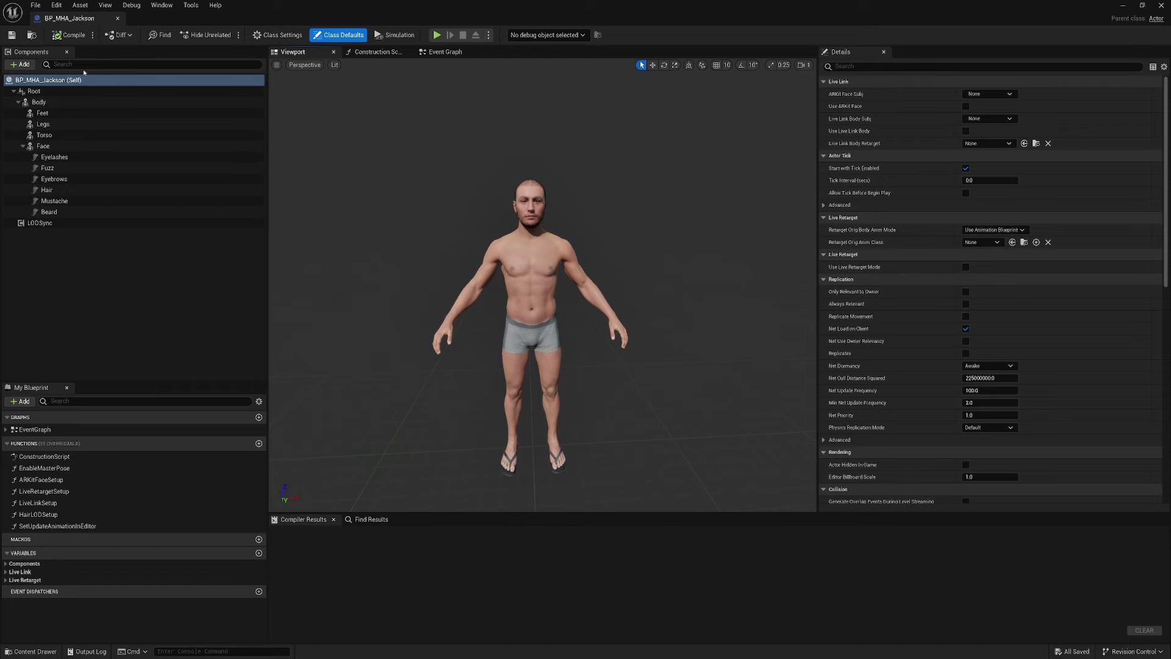
left_click(117, 19)
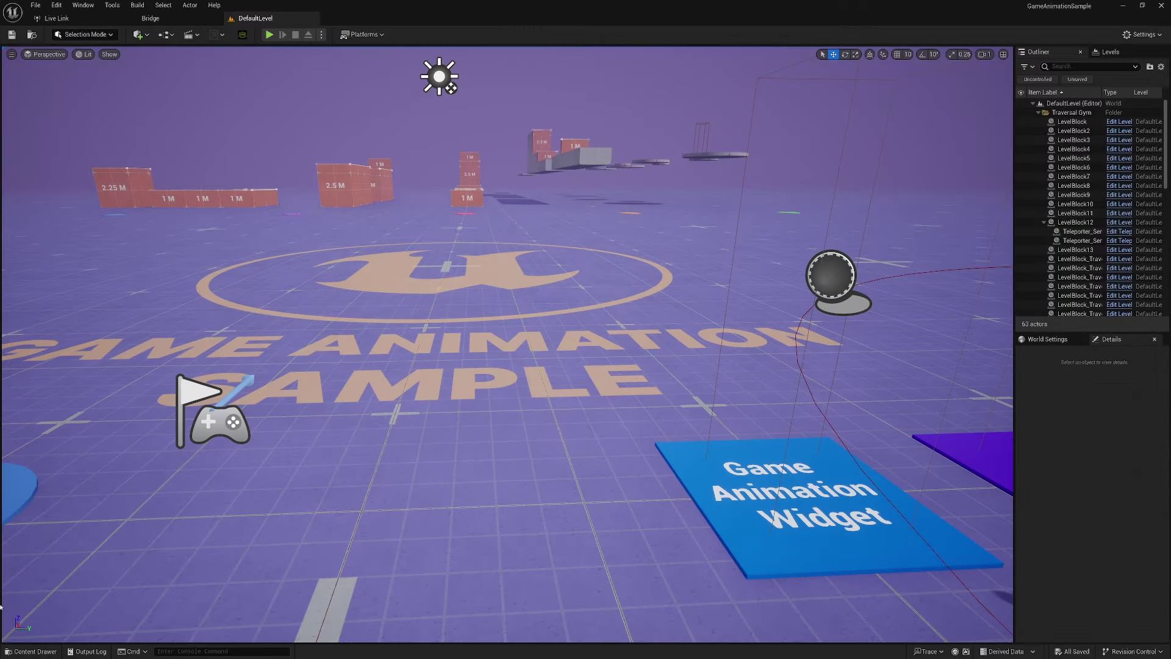
Step: Browse to Blueprints/RetargetedCharacters and select CBP_SandboxCharacter_Metahuman_Kellan
key("ctrl+space")
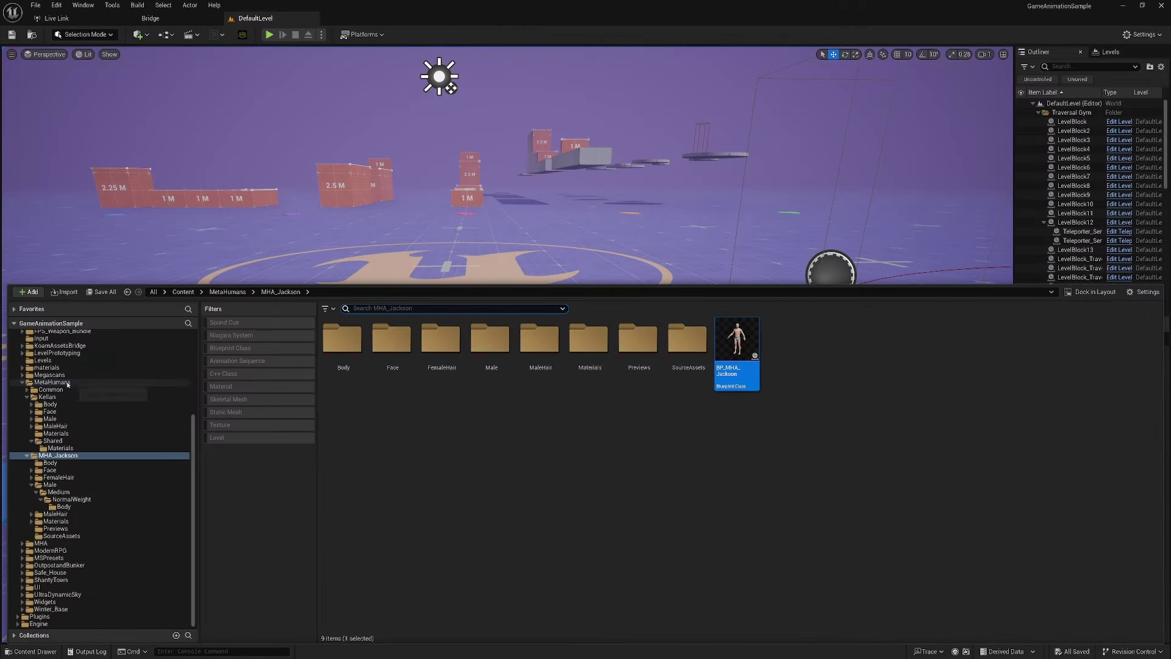
scroll(78, 403, "up", 5)
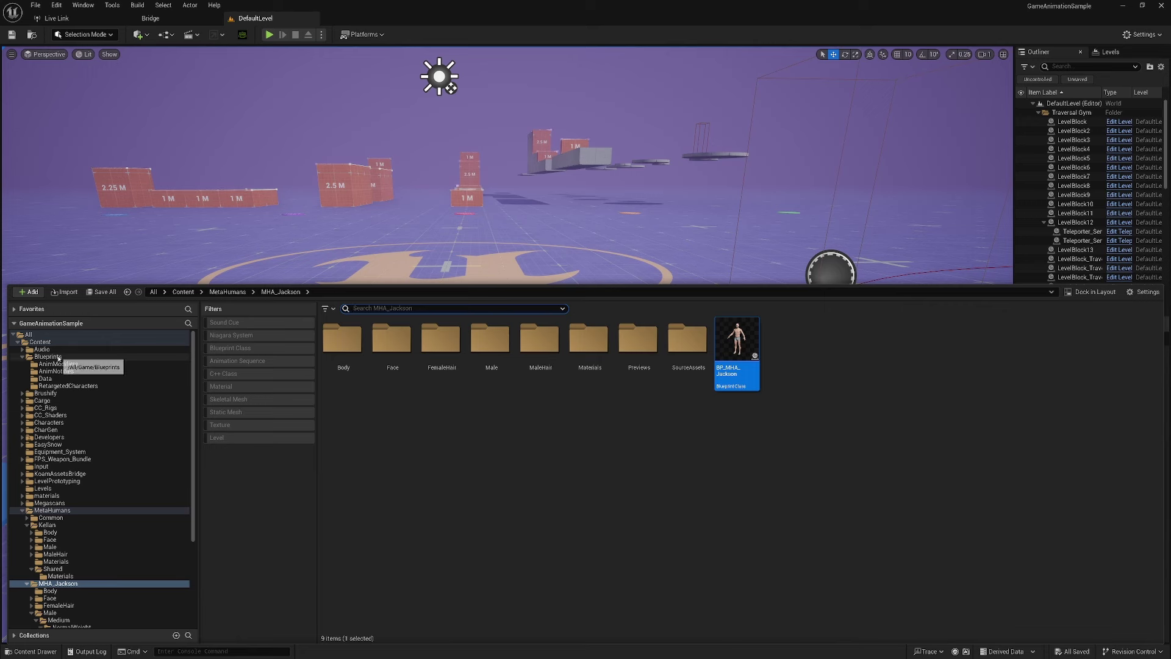
left_click(49, 356)
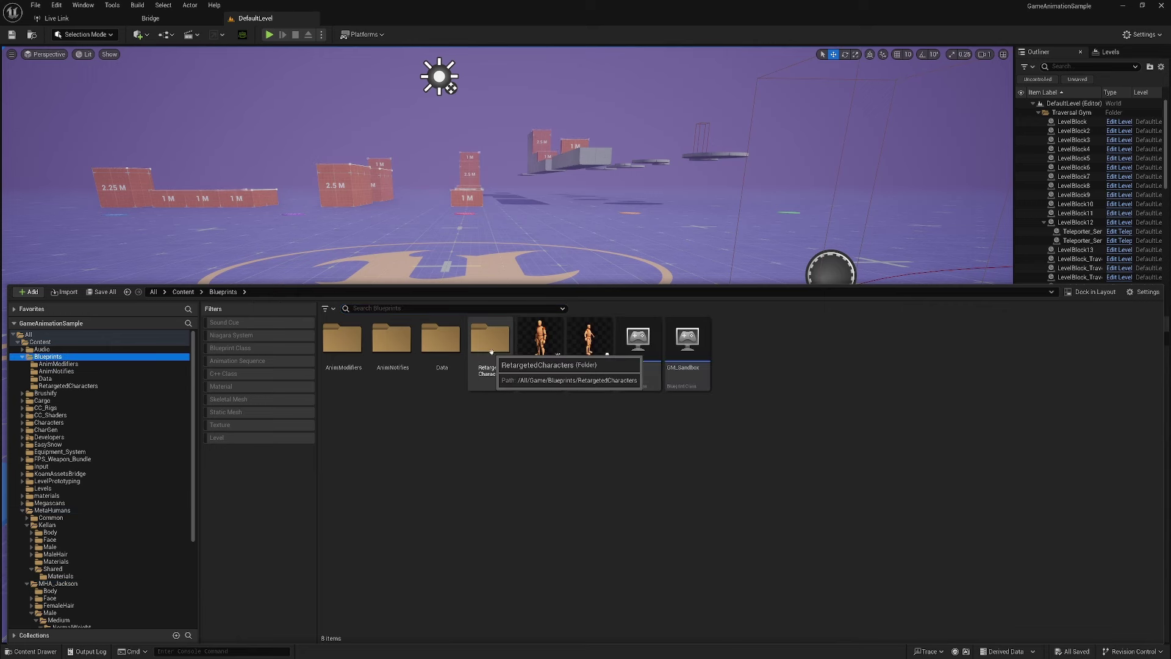
double_click(473, 374)
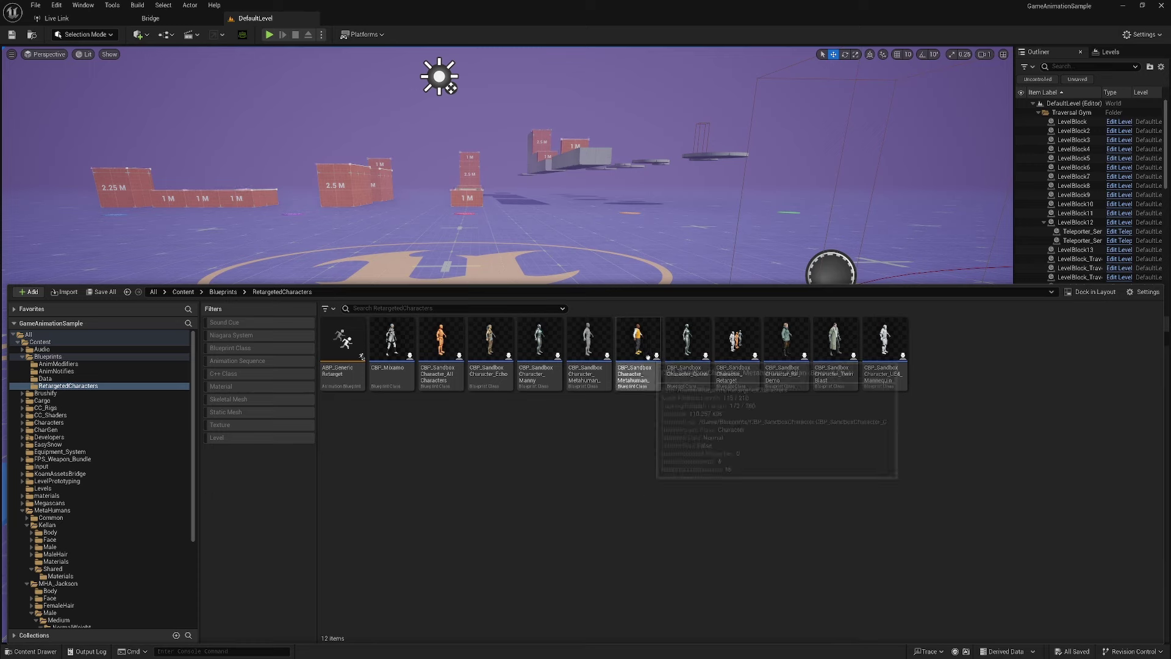
left_click(637, 371)
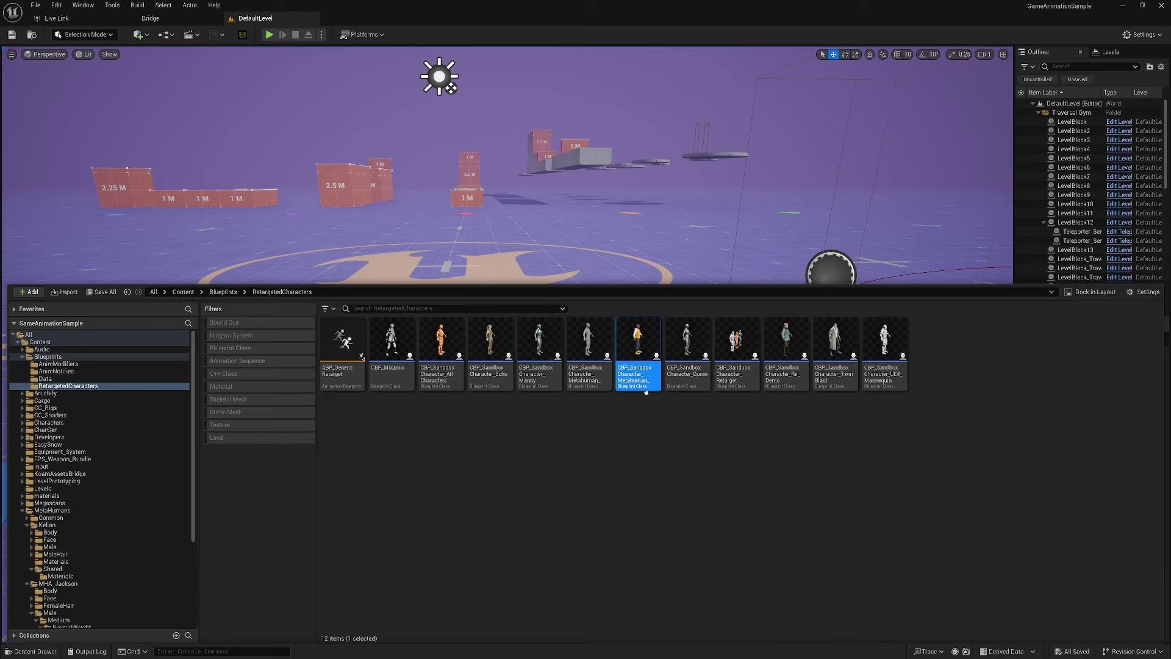
mouse_move(639, 379)
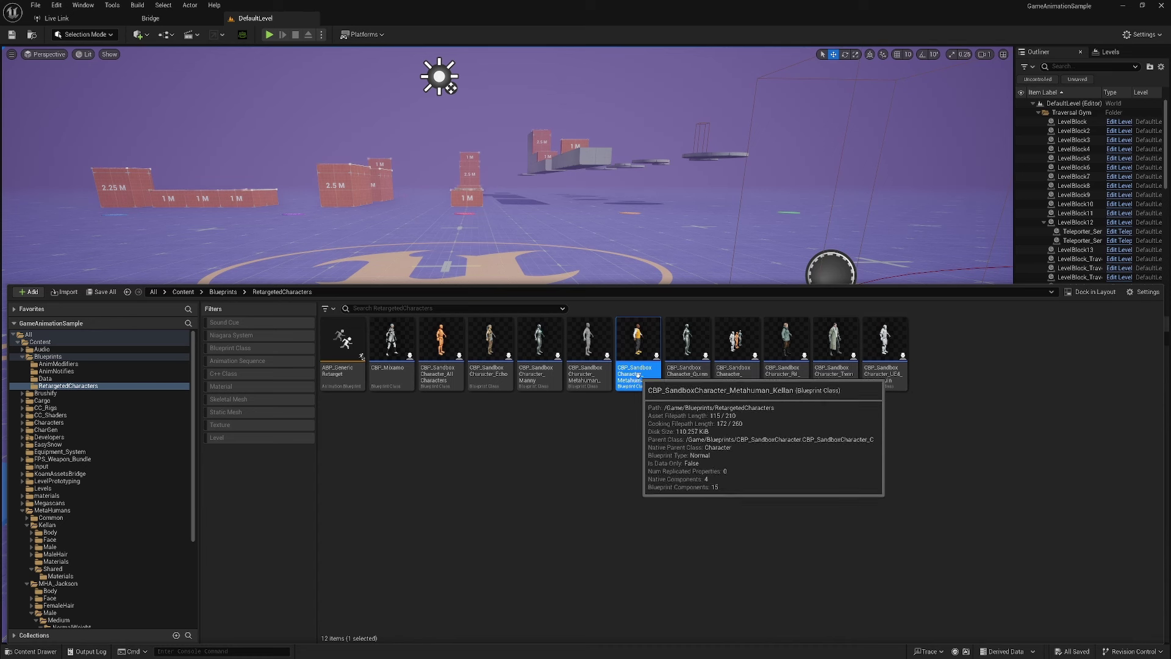
Step: Duplicate the Kellan blueprint as CBP_DEMO_metahuman and open the copy in the Blueprint editor
right_click(638, 376)
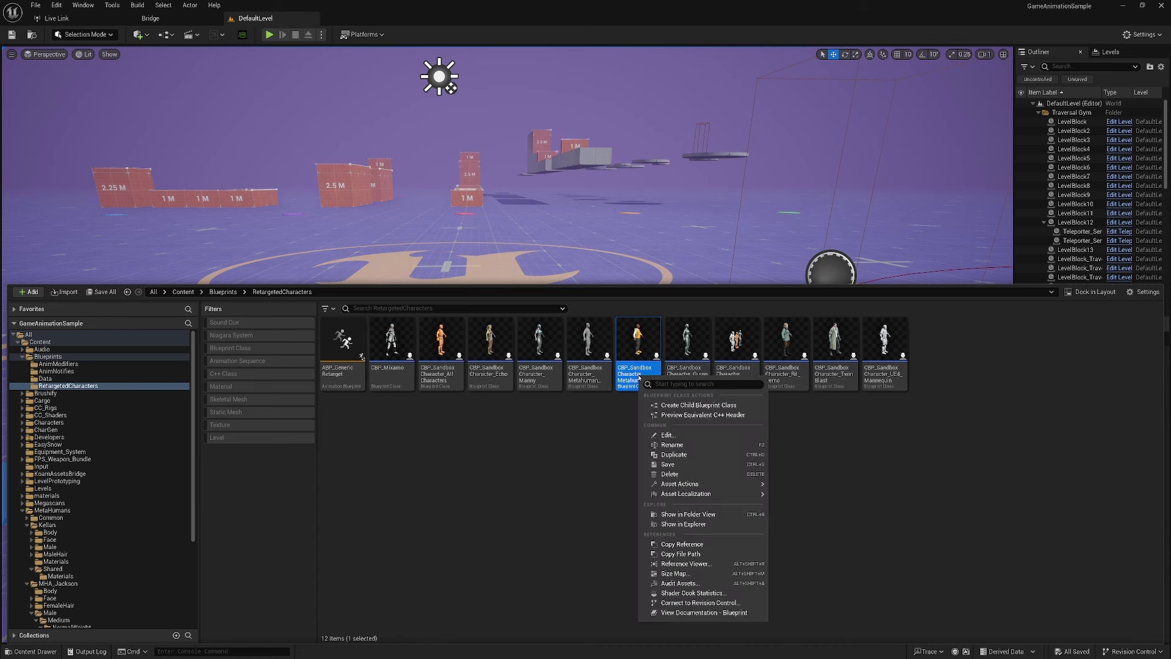
left_click(683, 454)
type("_metahuman")
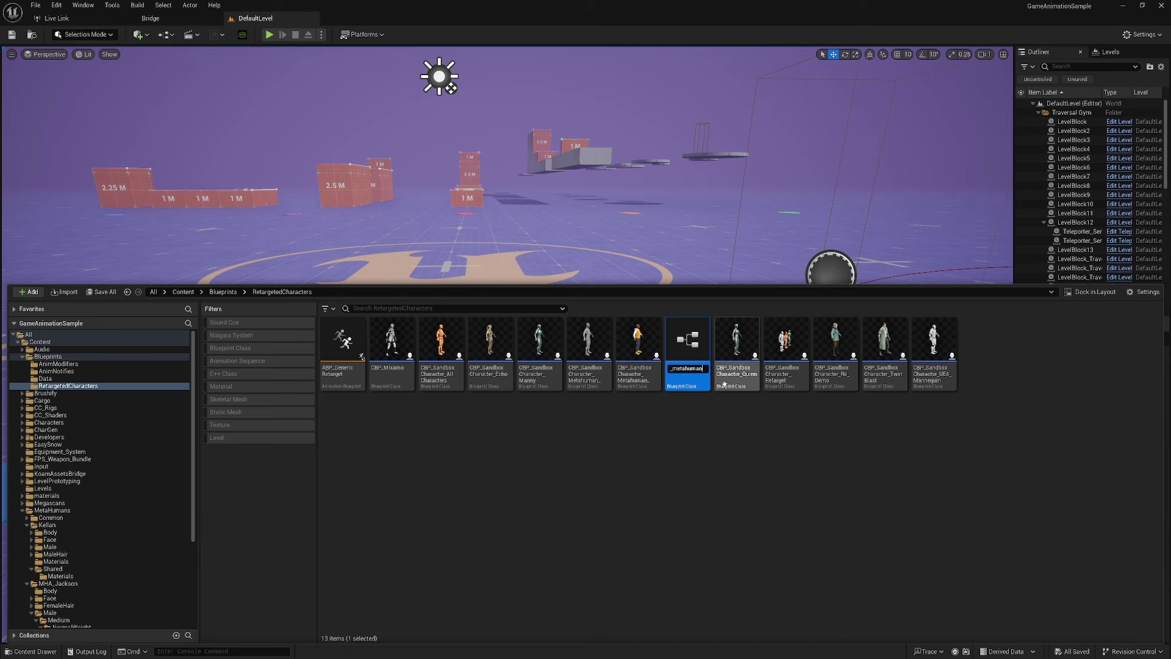
key("Return")
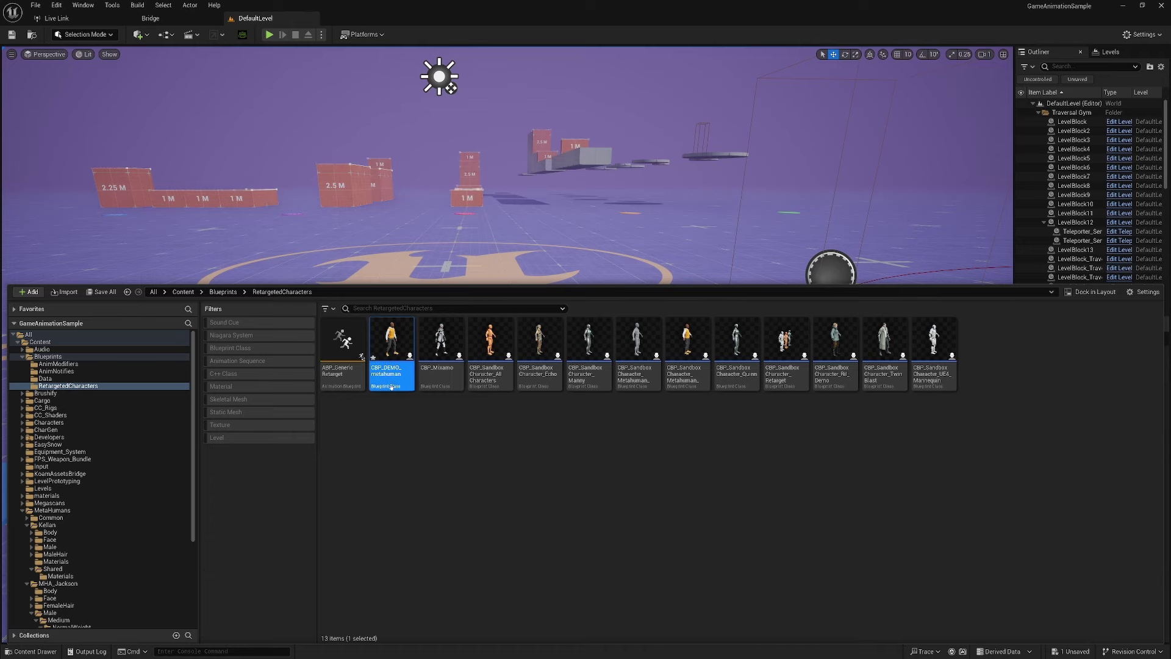
double_click(391, 366)
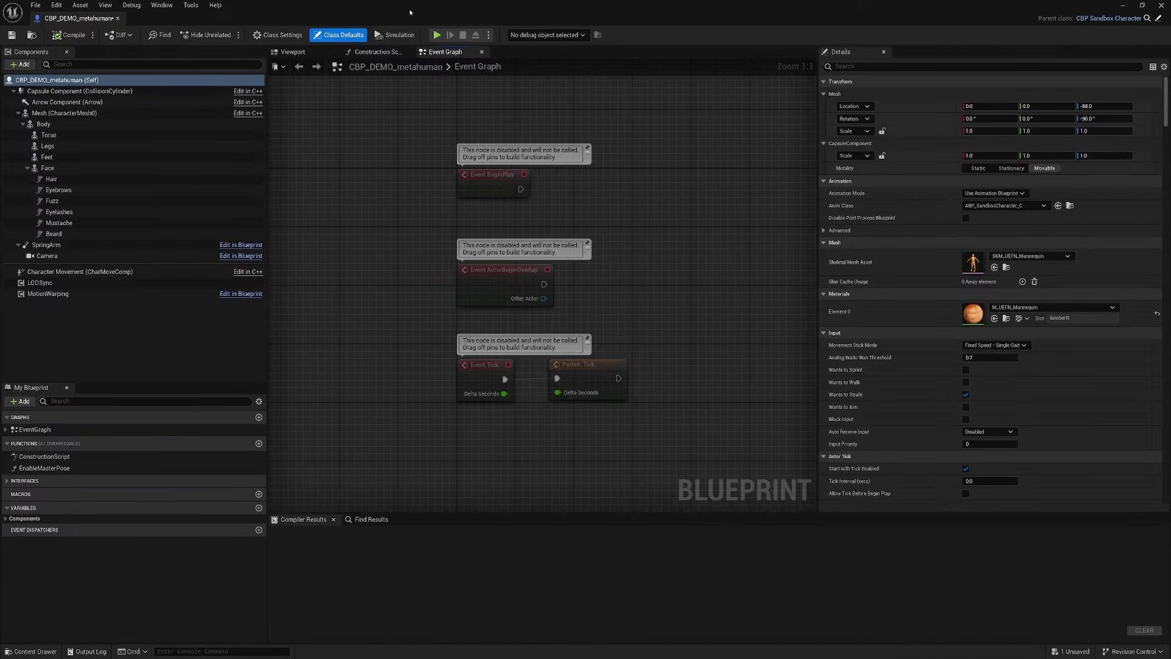
Step: Dock the CBP_DEMO_metahuman Blueprint editor as a tab beside the level editor
left_click(1142, 4)
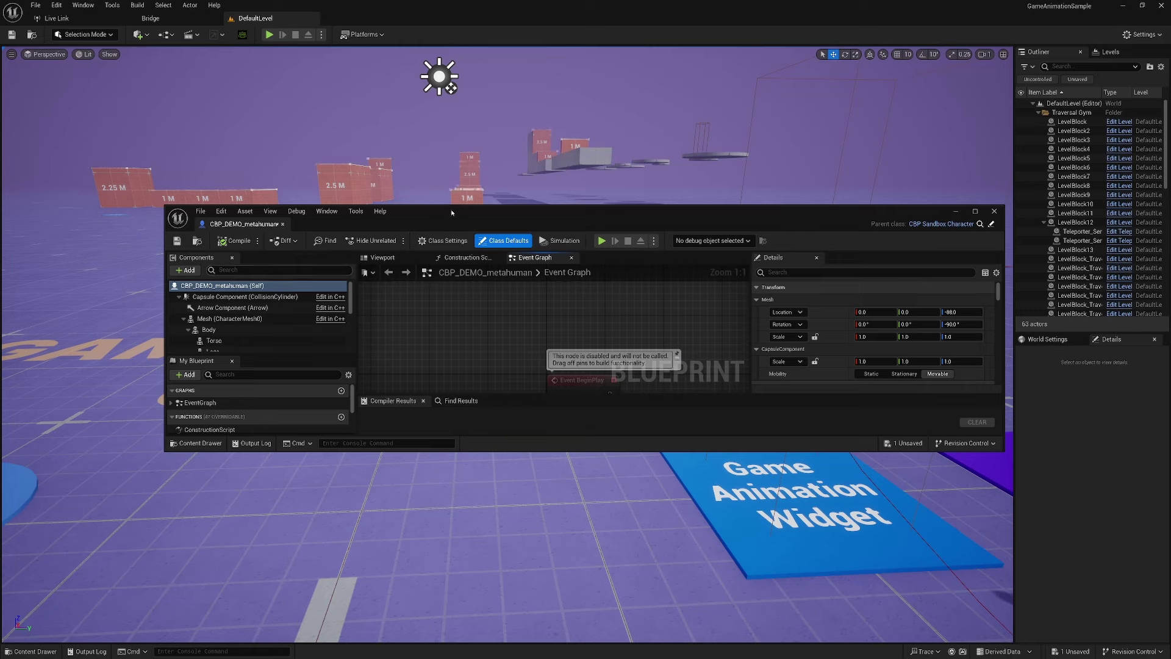
left_click_drag(451, 212, 534, 75)
left_click_drag(184, 88, 393, 20)
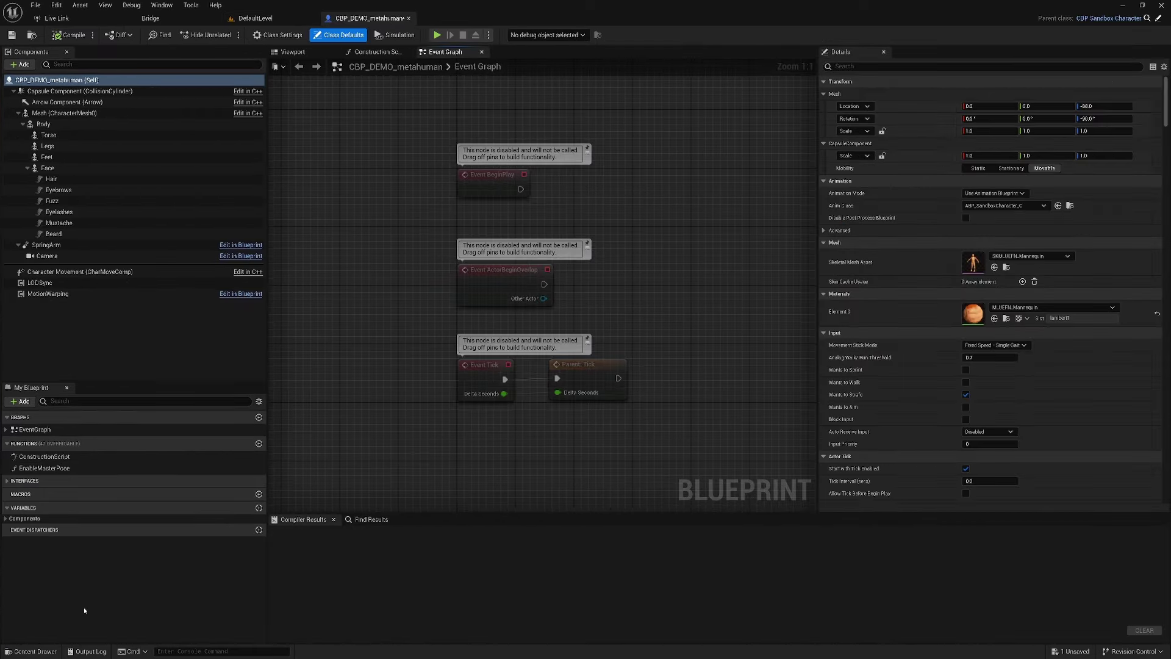
Step: Open BP_MHA_Jackson from MetaHumans/MHA_Jackson and select the Body component
key("ctrl+space")
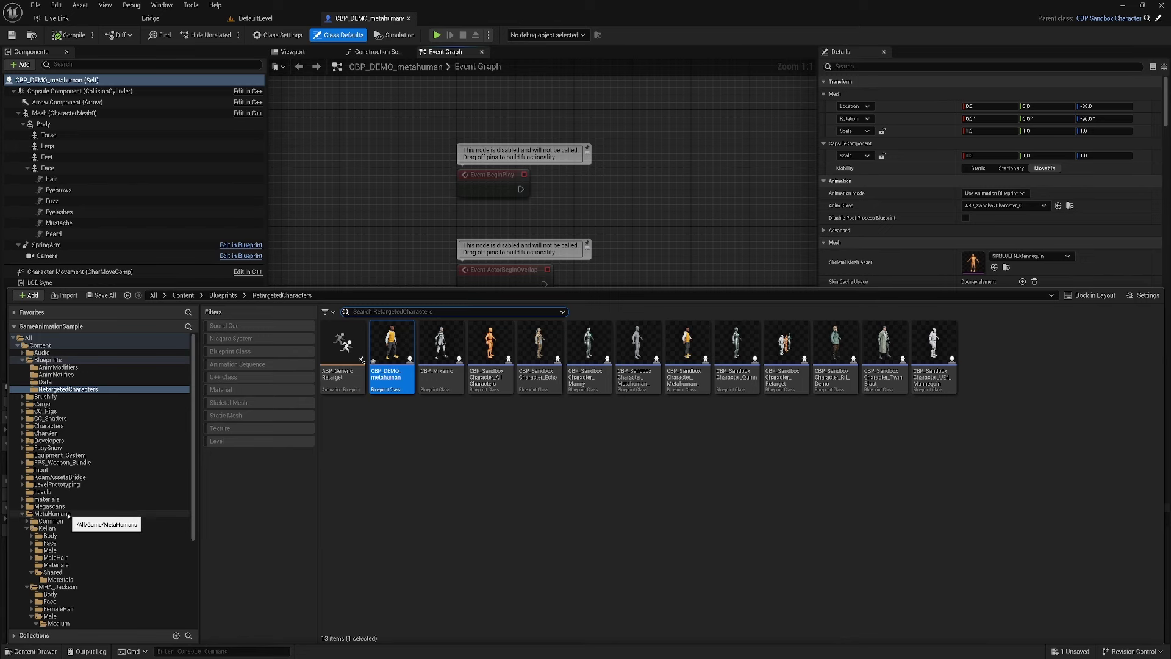
left_click(51, 514)
double_click(458, 363)
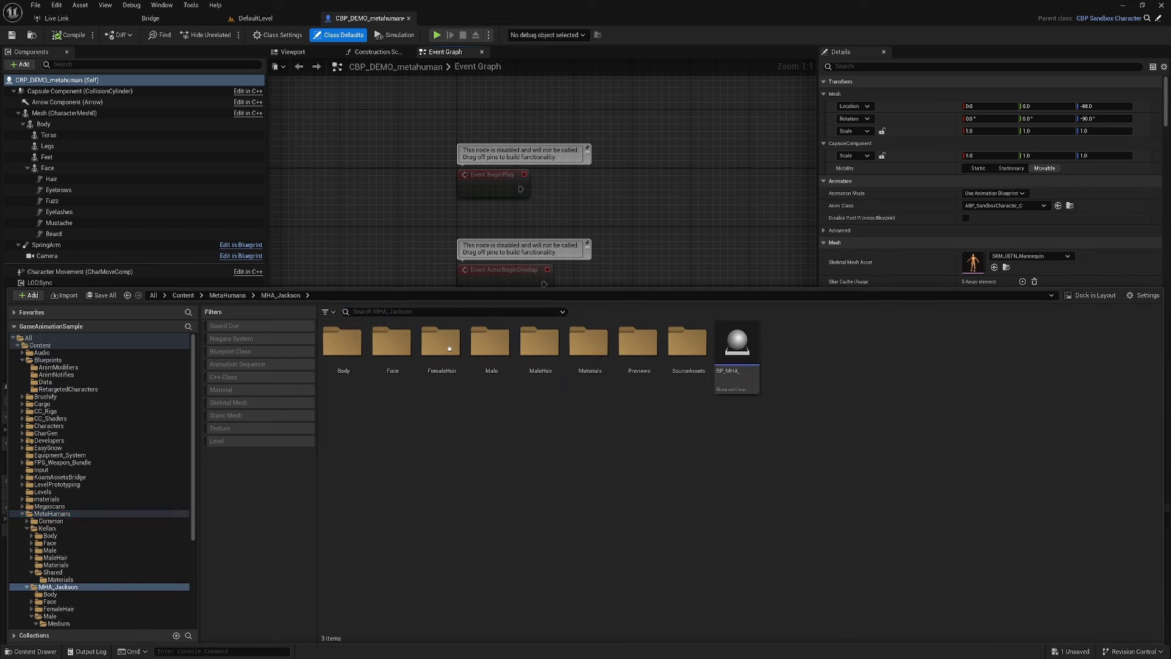
double_click(736, 353)
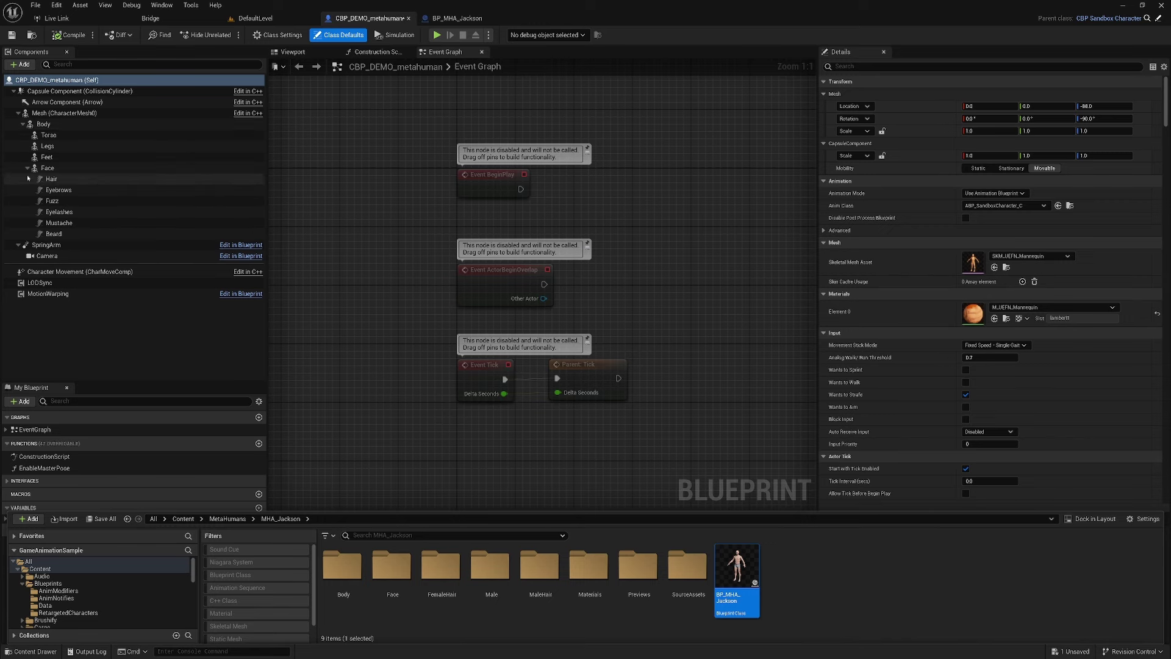
left_click(55, 127)
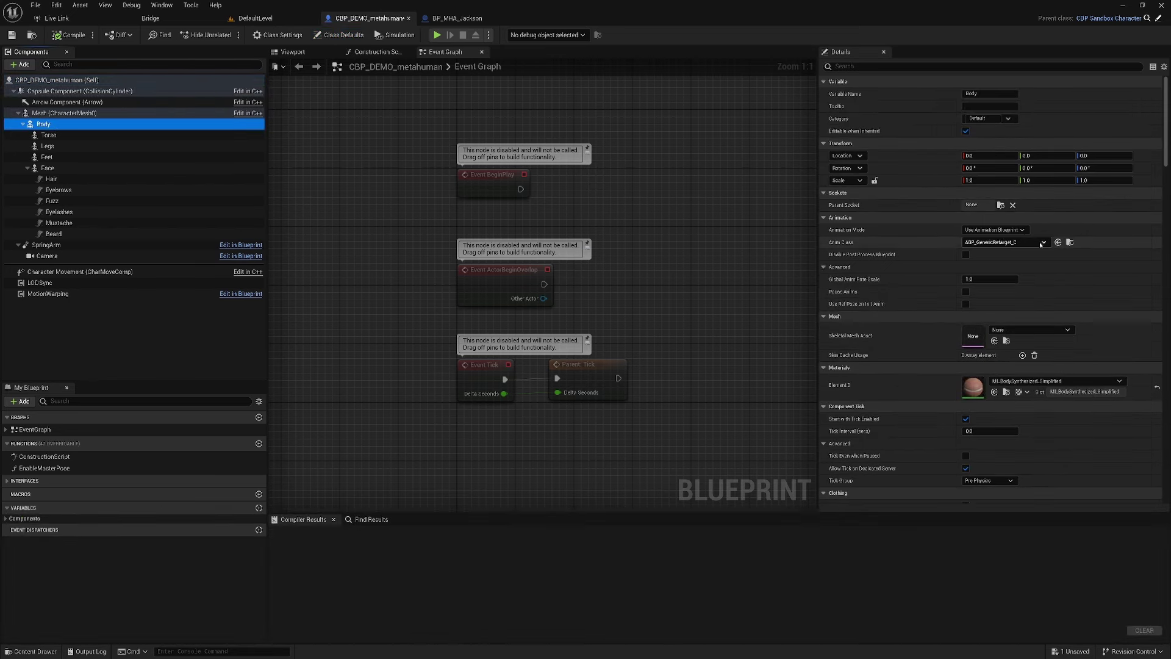
Step: Set the Body's Skeletal Mesh Asset to m_med_nrw_body with the Viewport preview showing
left_click(294, 53)
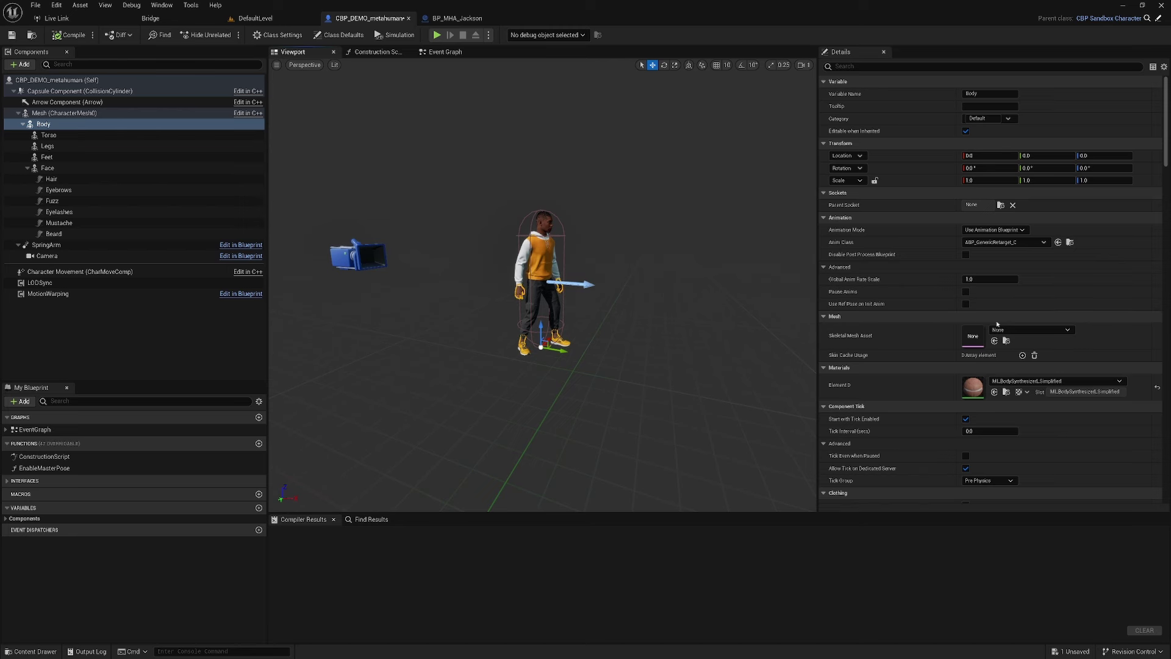
left_click(1067, 329)
type("jackson")
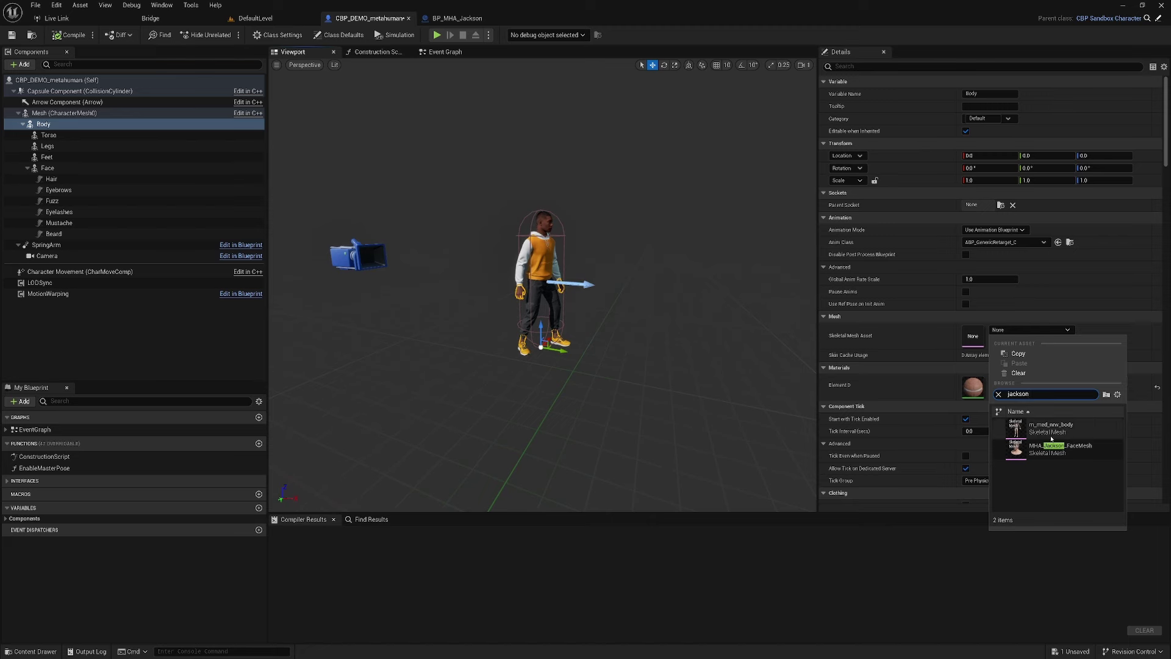
mouse_move(1058, 429)
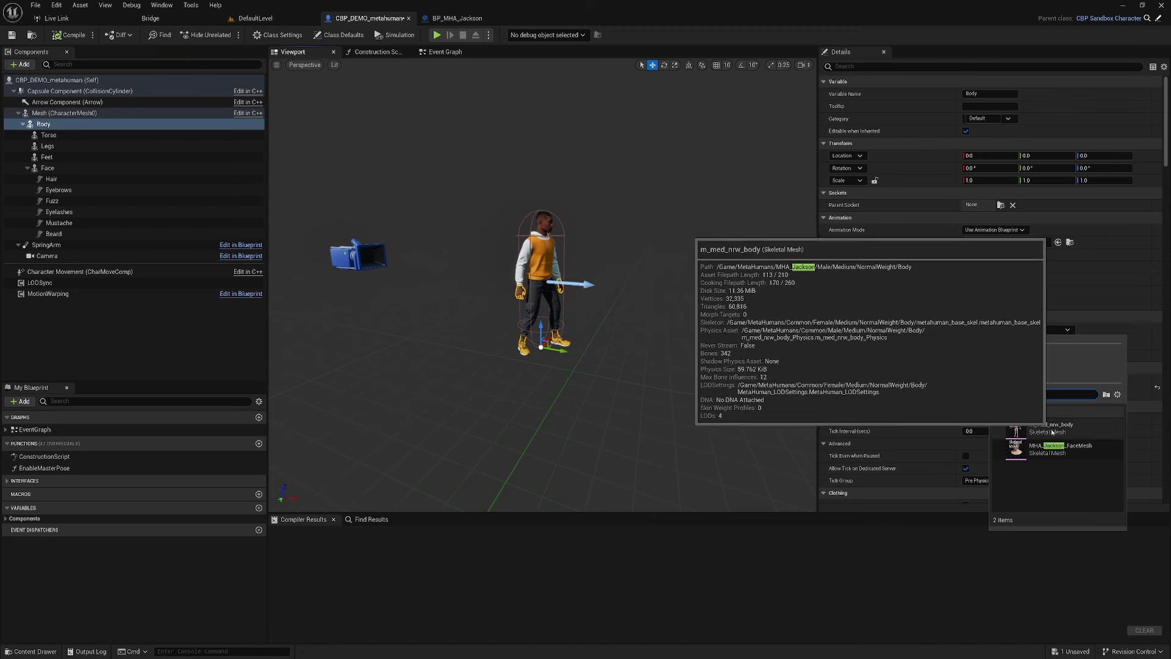
left_click(1064, 425)
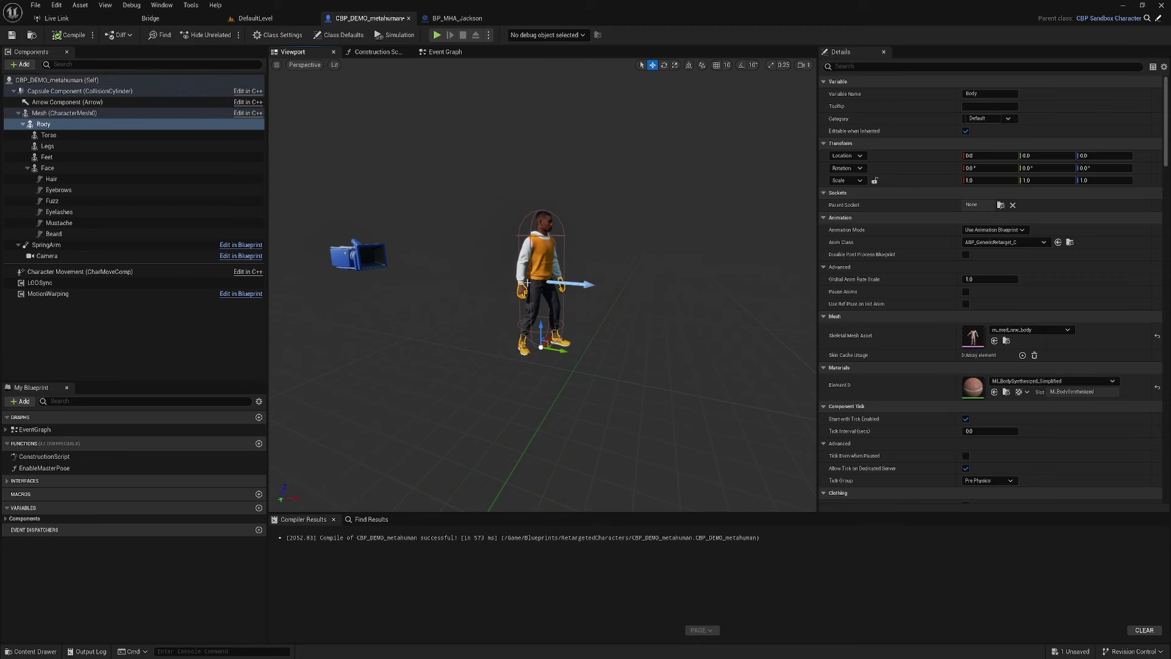
Step: Zoom and orbit the preview to check Jackson's hands, then select the Face component
scroll(526, 282, "up", 2)
scroll(537, 286, "up", 4)
scroll(567, 296, "up", 4)
scroll(594, 304, "up", 2)
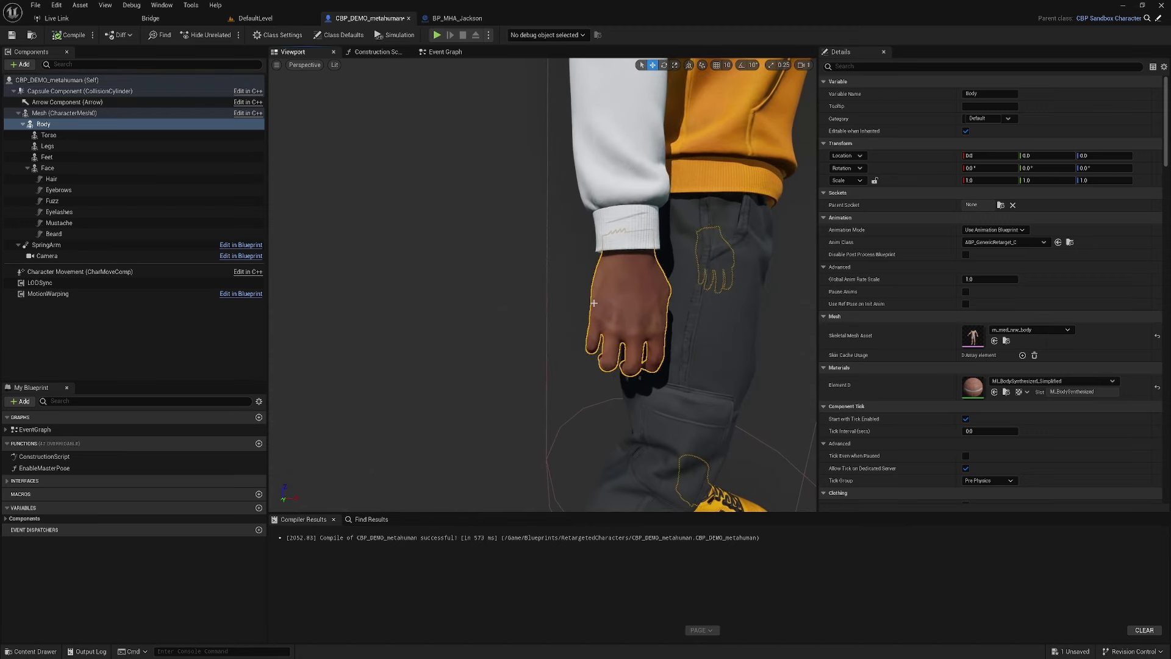
scroll(594, 303, "down", 2)
scroll(594, 303, "down", 4)
scroll(593, 303, "down", 4)
scroll(593, 303, "down", 3)
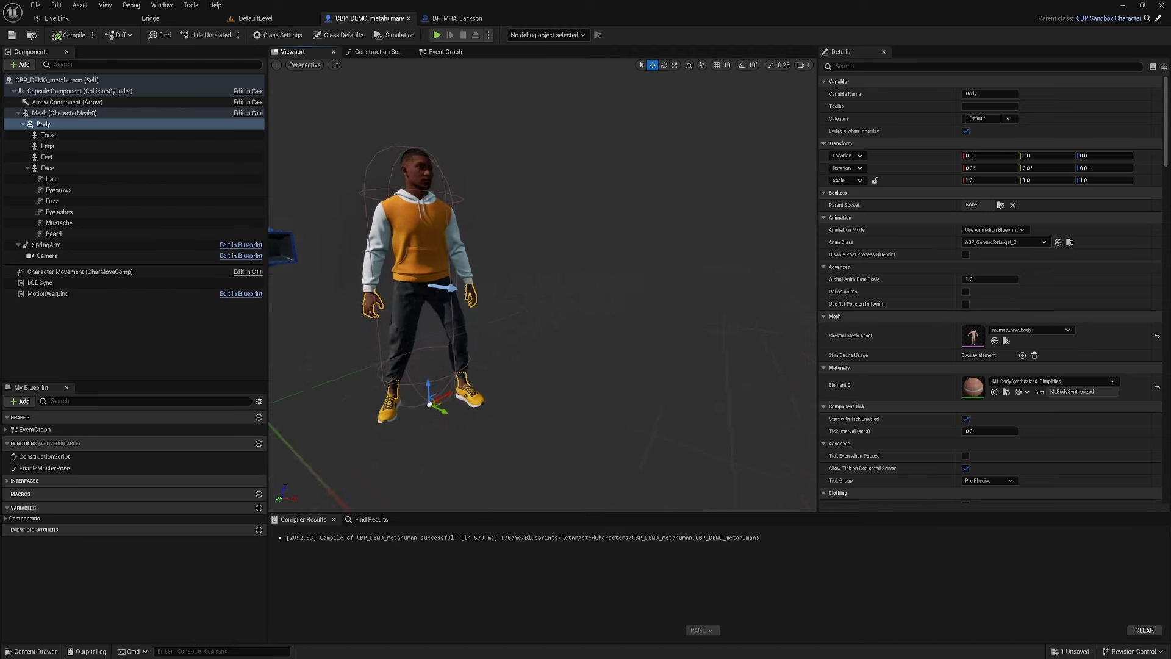
right_click_drag(594, 303, 573, 303)
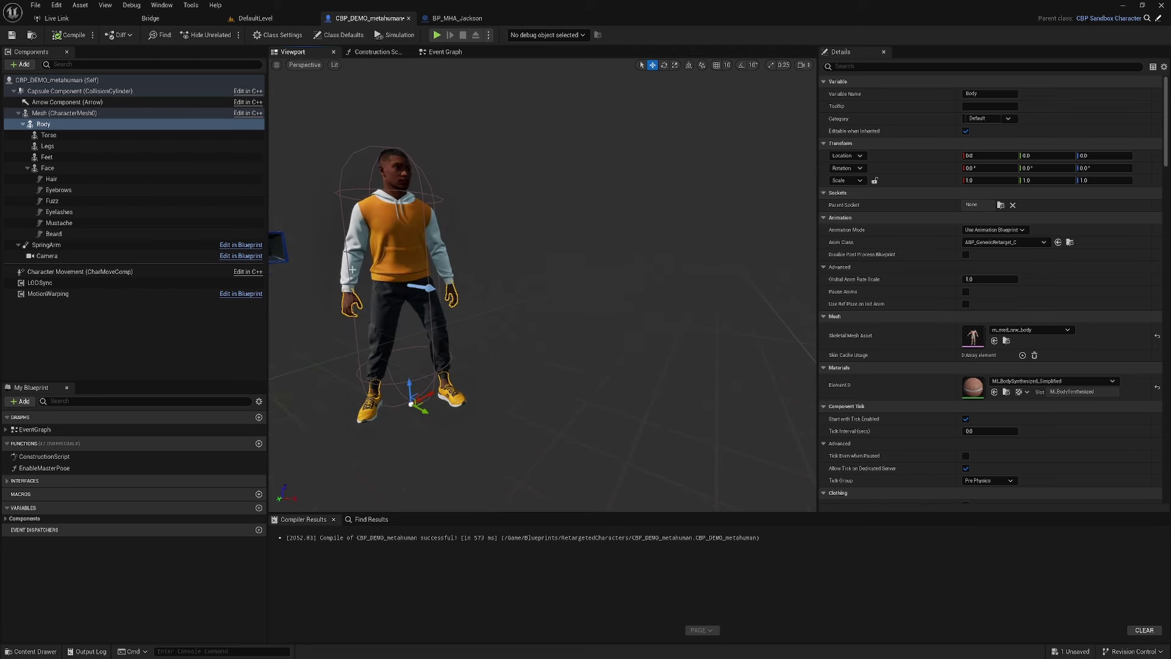
left_click(68, 169)
Step: Assign MHA_Jackson_FaceMesh to the Face component, compile, and close CBP_DEMO_metahuman
left_click(1060, 330)
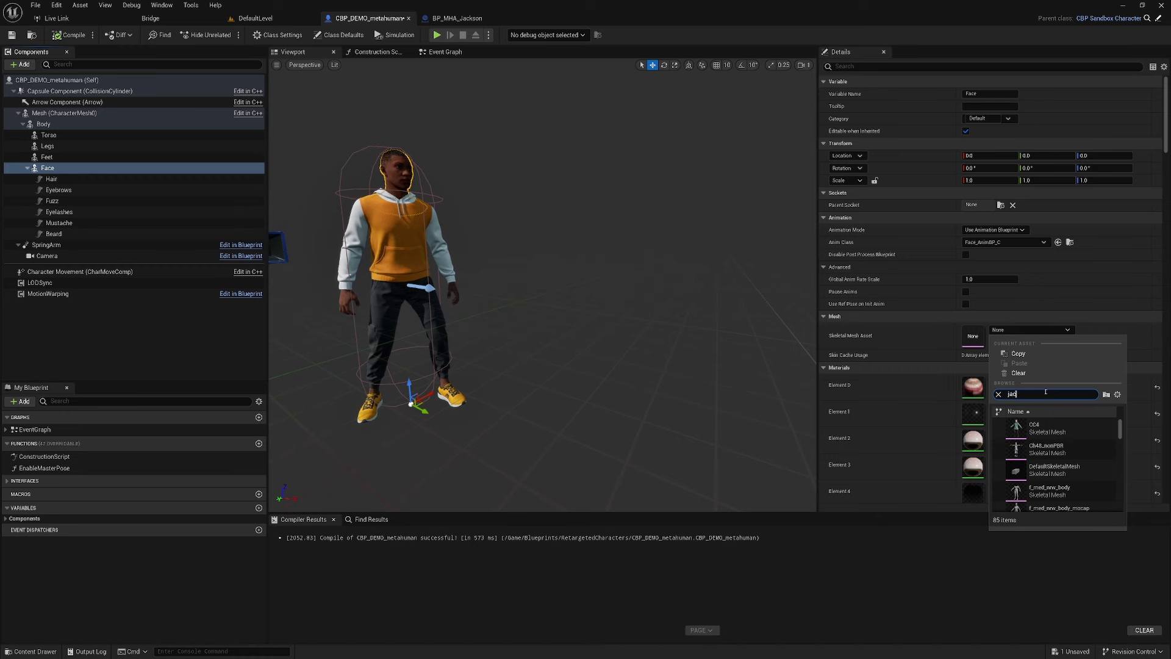
type("k")
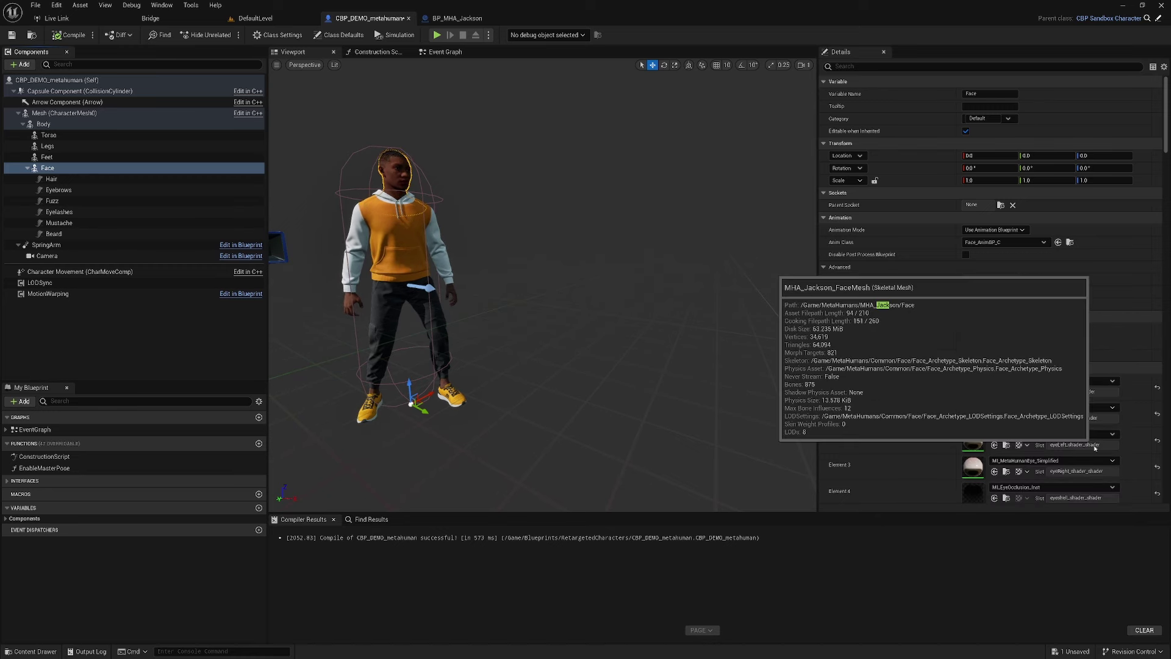
left_click(1061, 449)
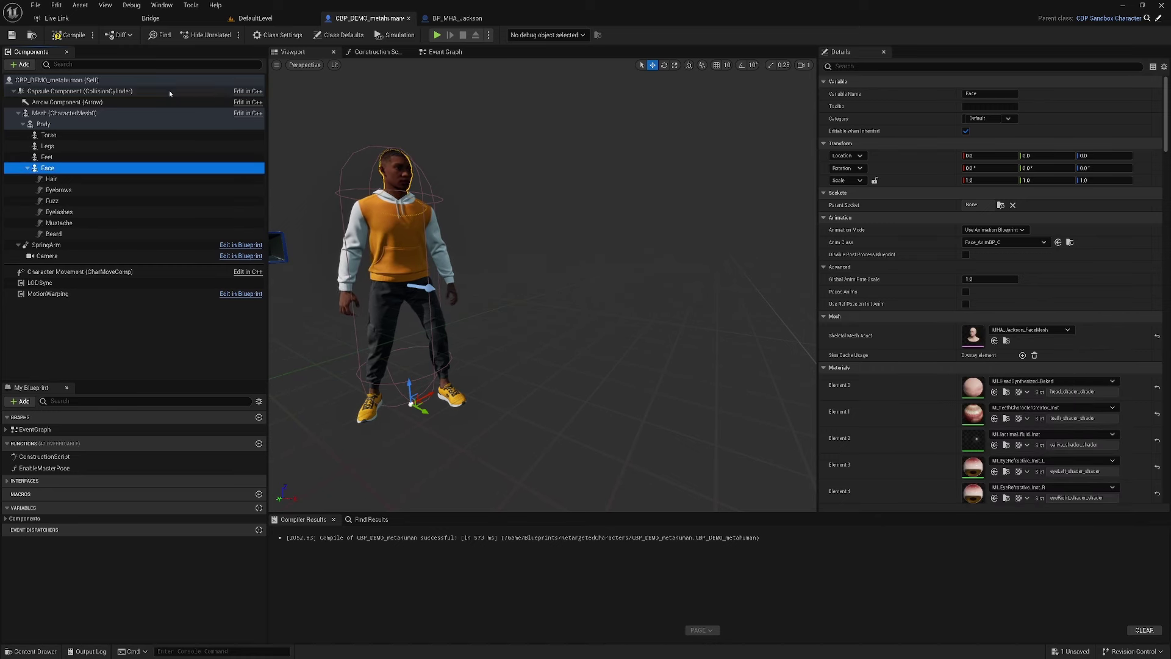
left_click(407, 164)
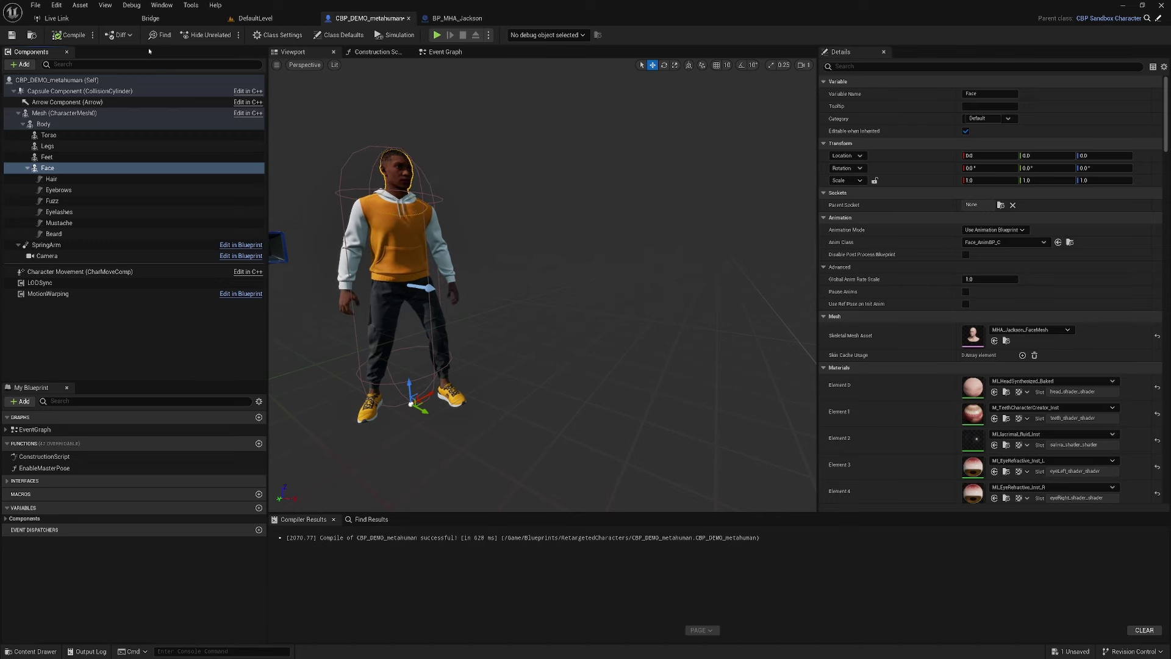
left_click(409, 19)
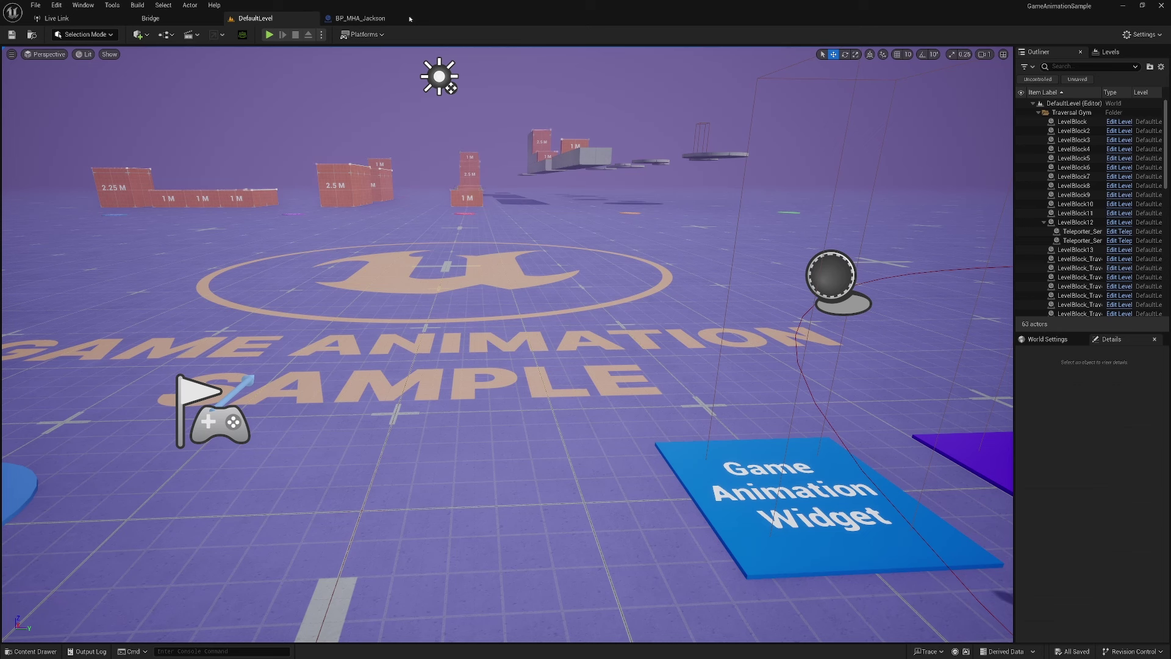
Step: Reopen CBP_DEMO_metahuman from Blueprints/RetargetedCharacters and view Jackson's head in the Viewport
left_click(18, 649)
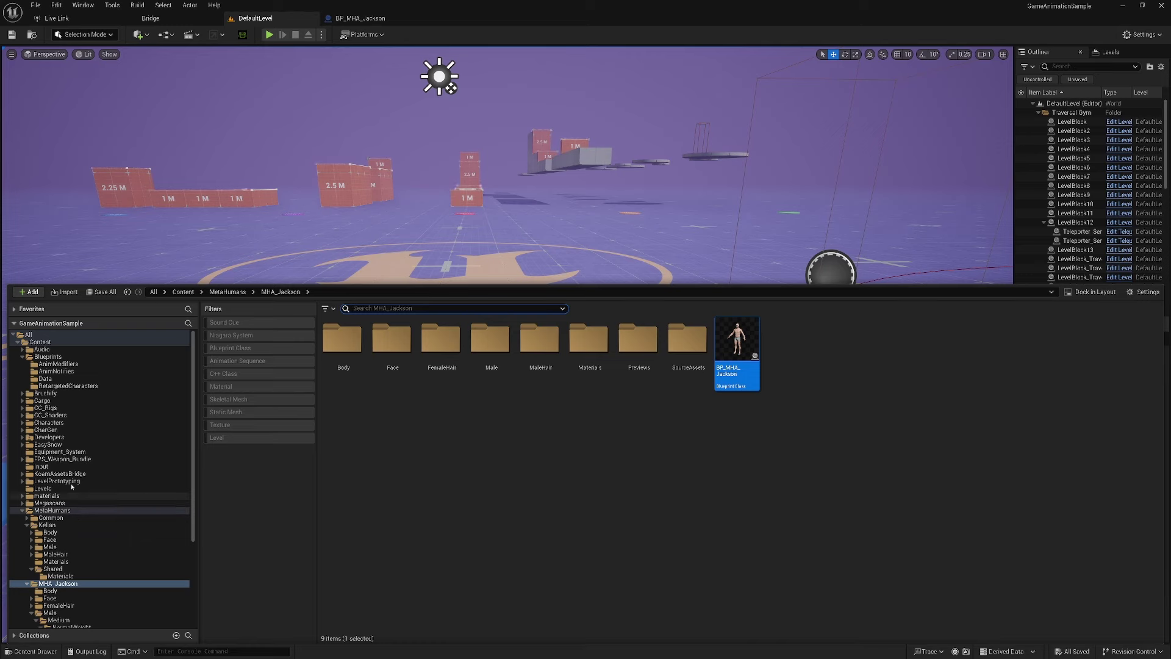
left_click(85, 387)
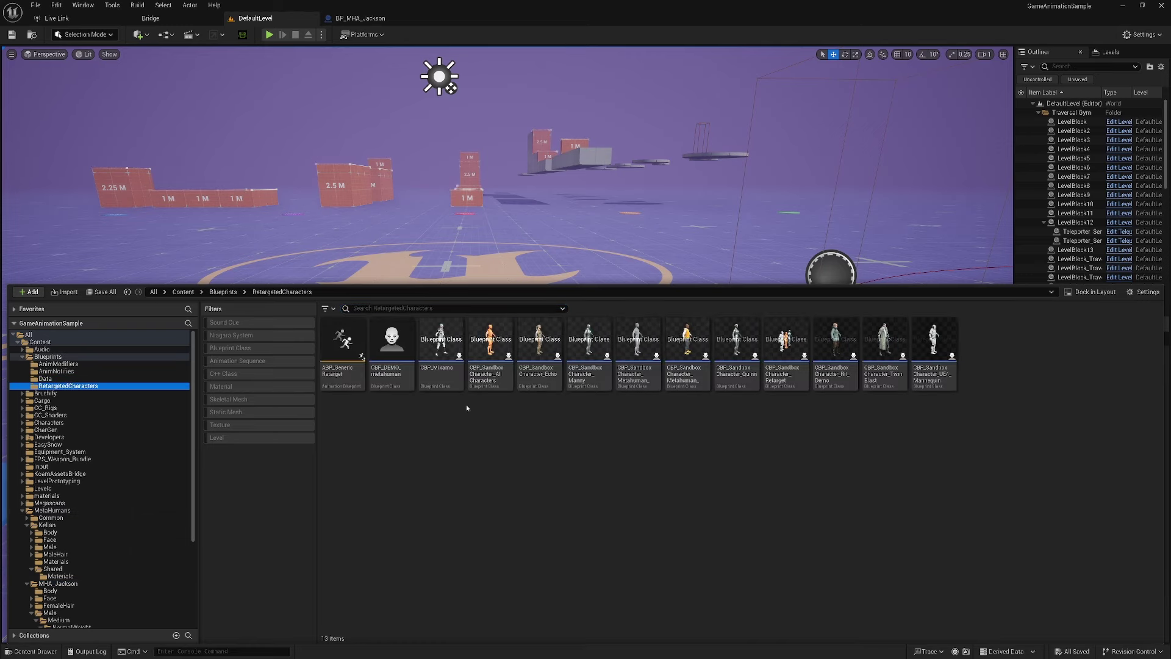
double_click(396, 369)
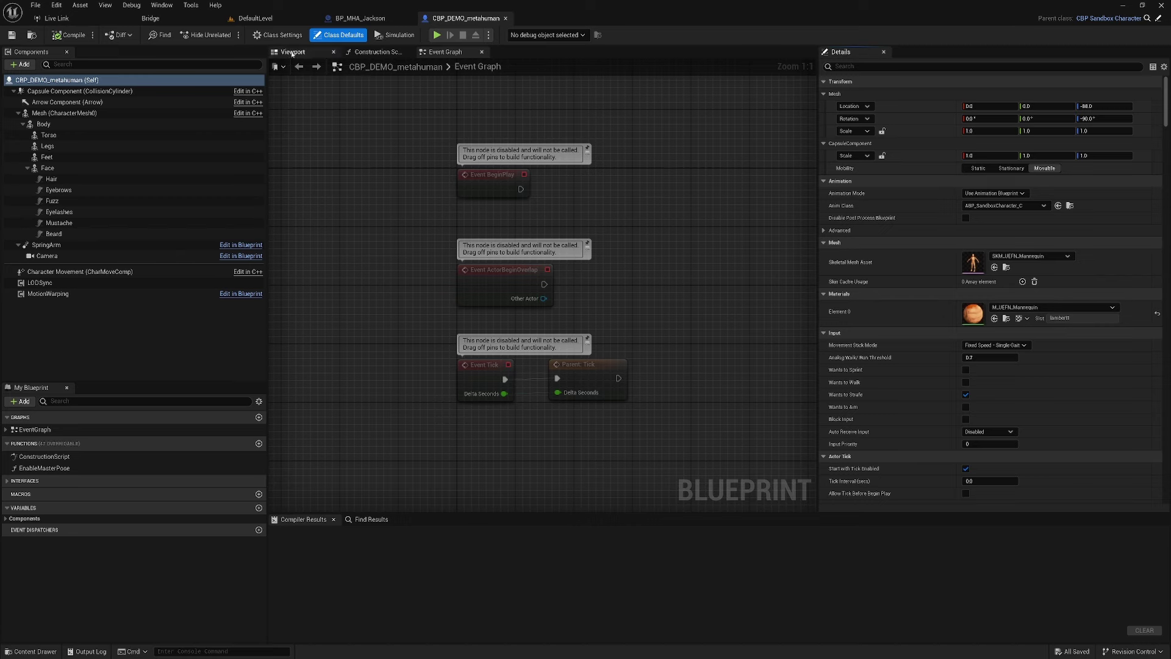
left_click(293, 52)
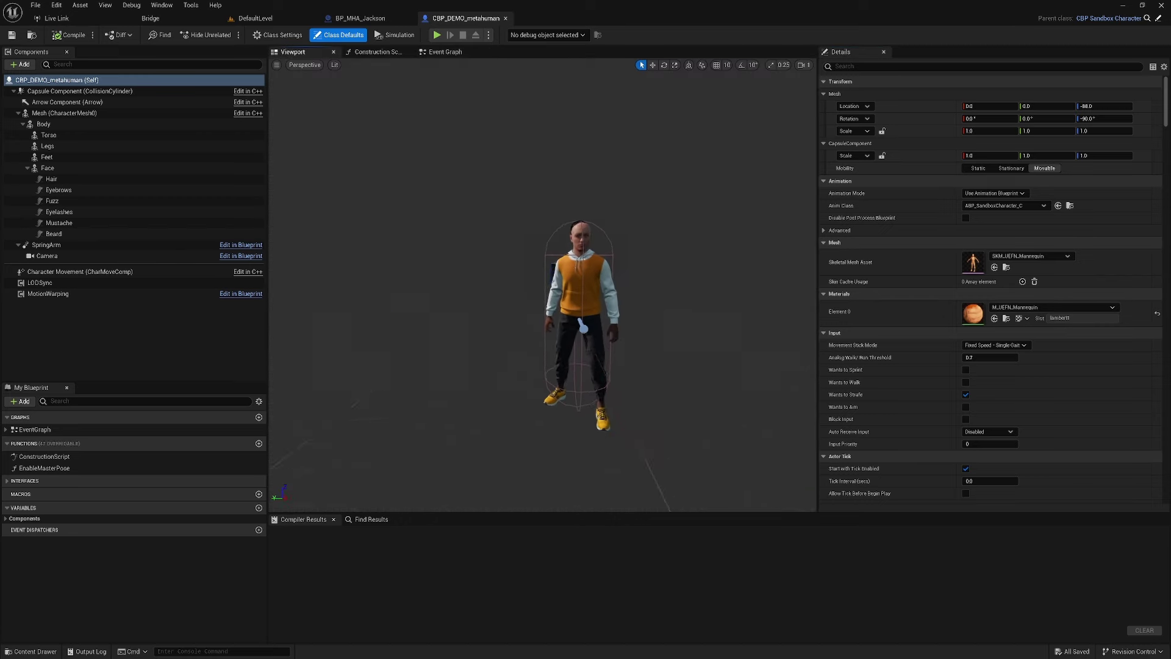
Step: Inspect the character's Body from a side view, then go back to BP_MHA_Jackson
mouse_move(542, 280)
right_mouse_down()
mouse_move(670, 286)
mouse_move(549, 281)
right_mouse_up()
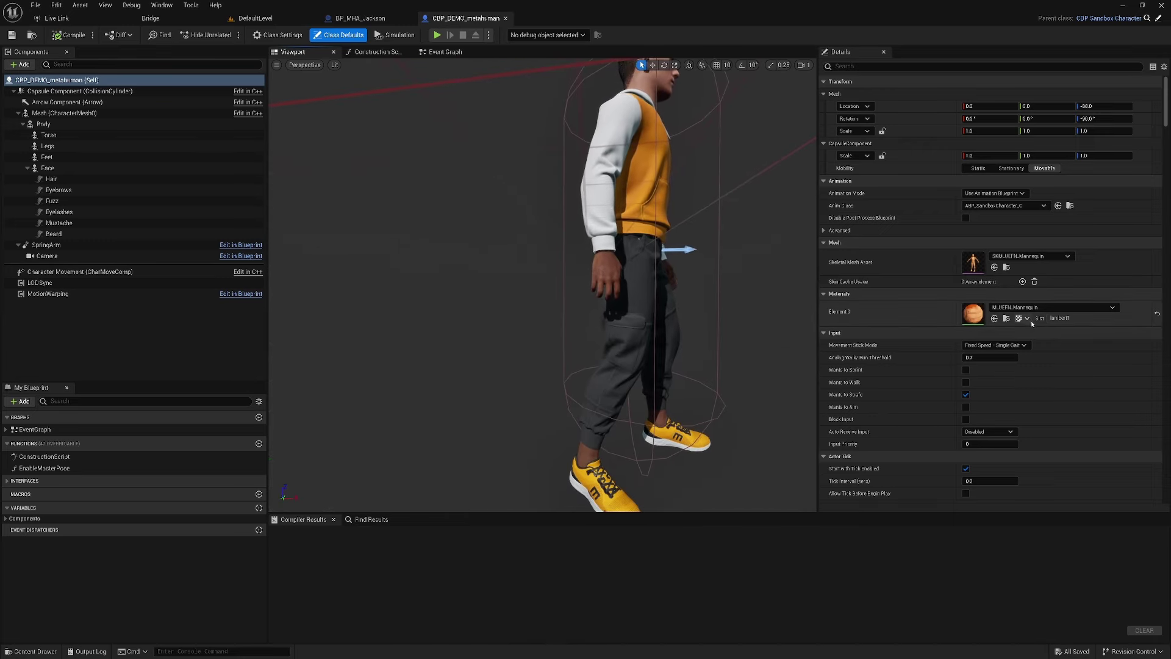
left_click(59, 125)
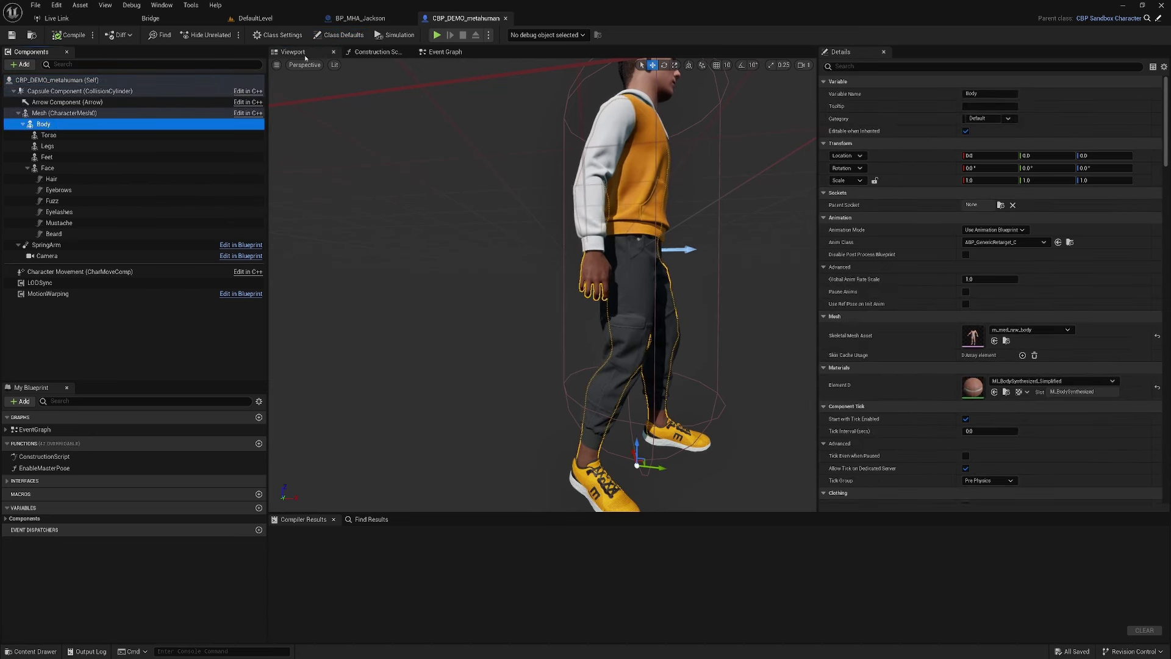
left_click(360, 18)
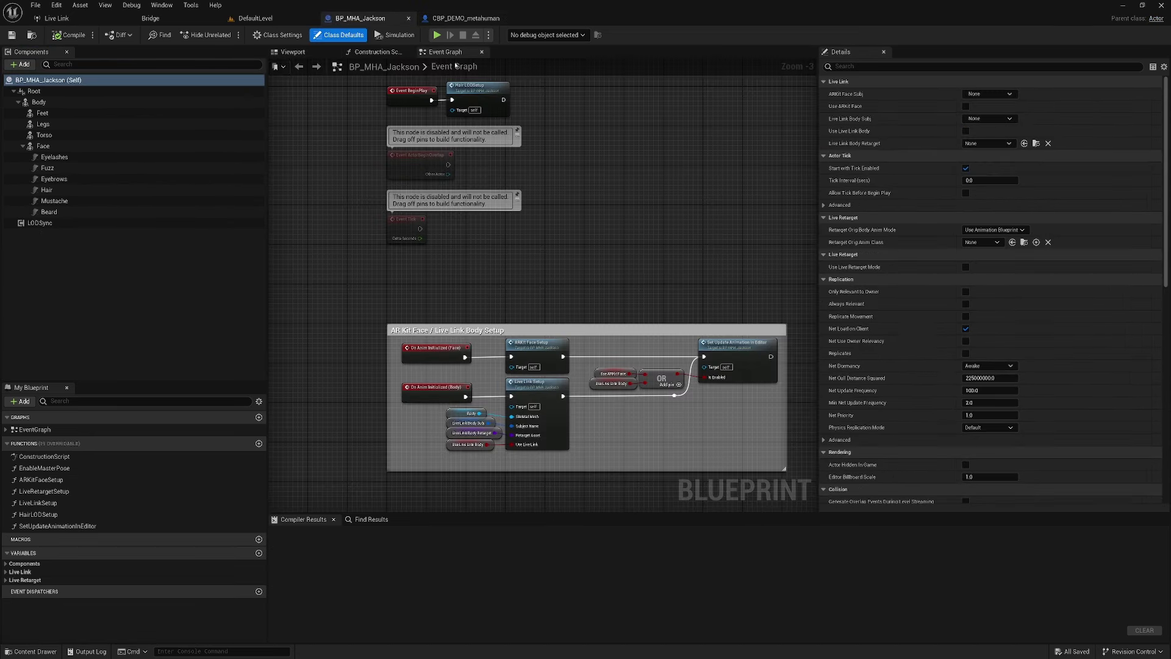
Step: Locate the asset for Jackson's Body material M_BodySynthesized, then return to CBP_DEMO_metahuman
left_click(291, 52)
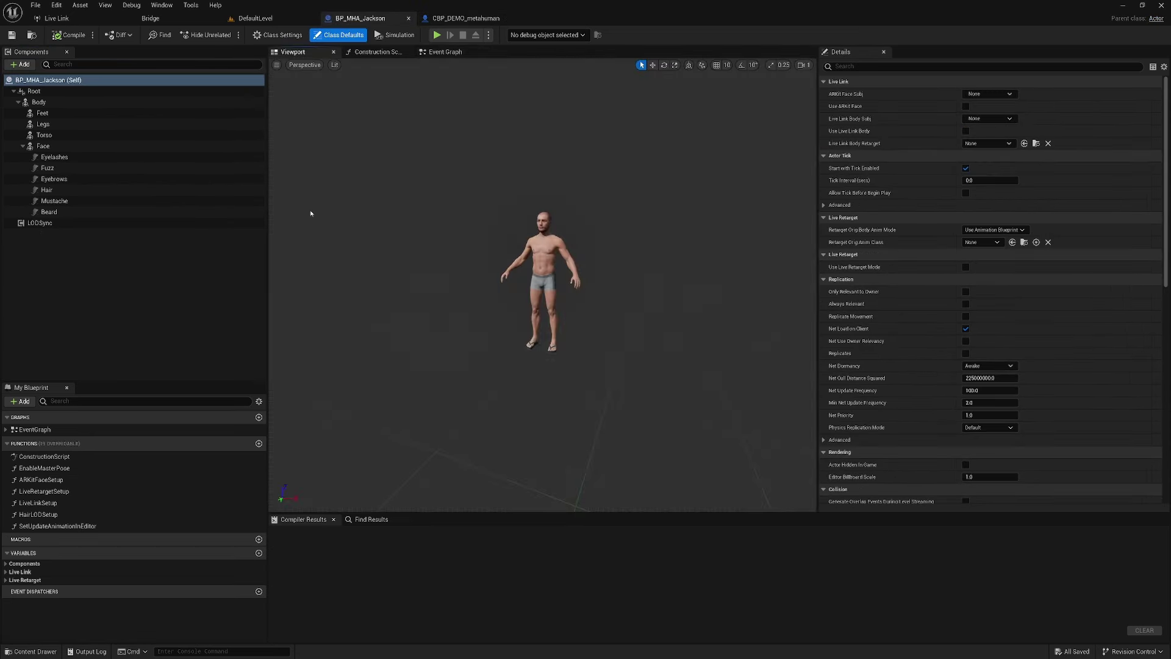
left_click(61, 103)
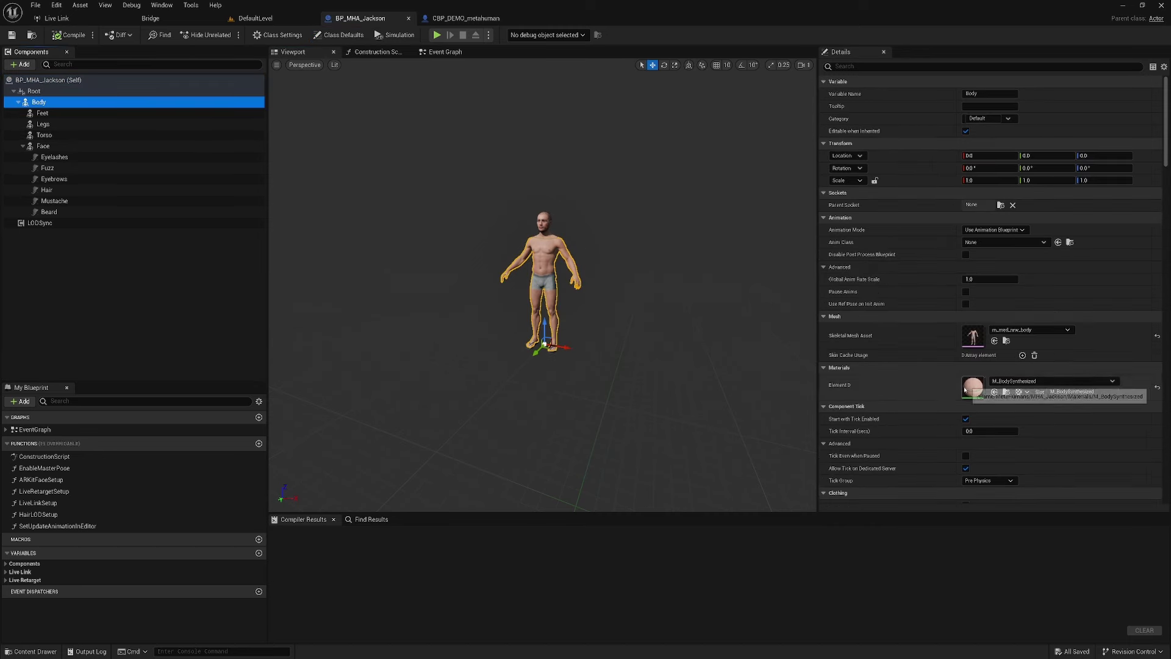
left_click(1007, 394)
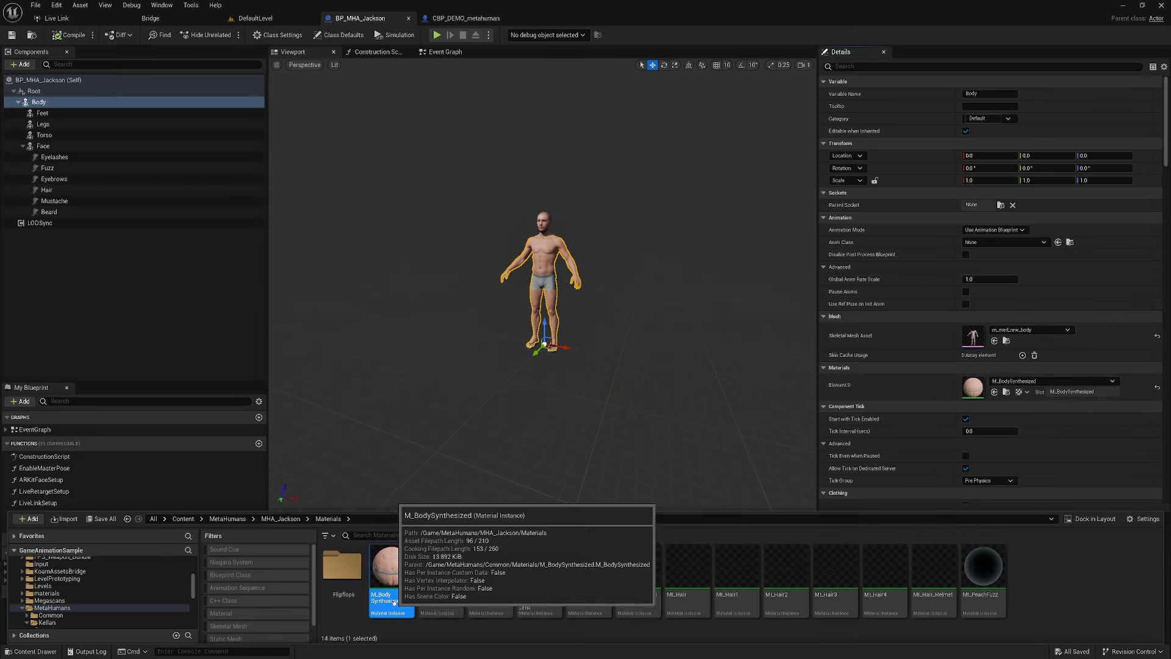
left_click(465, 19)
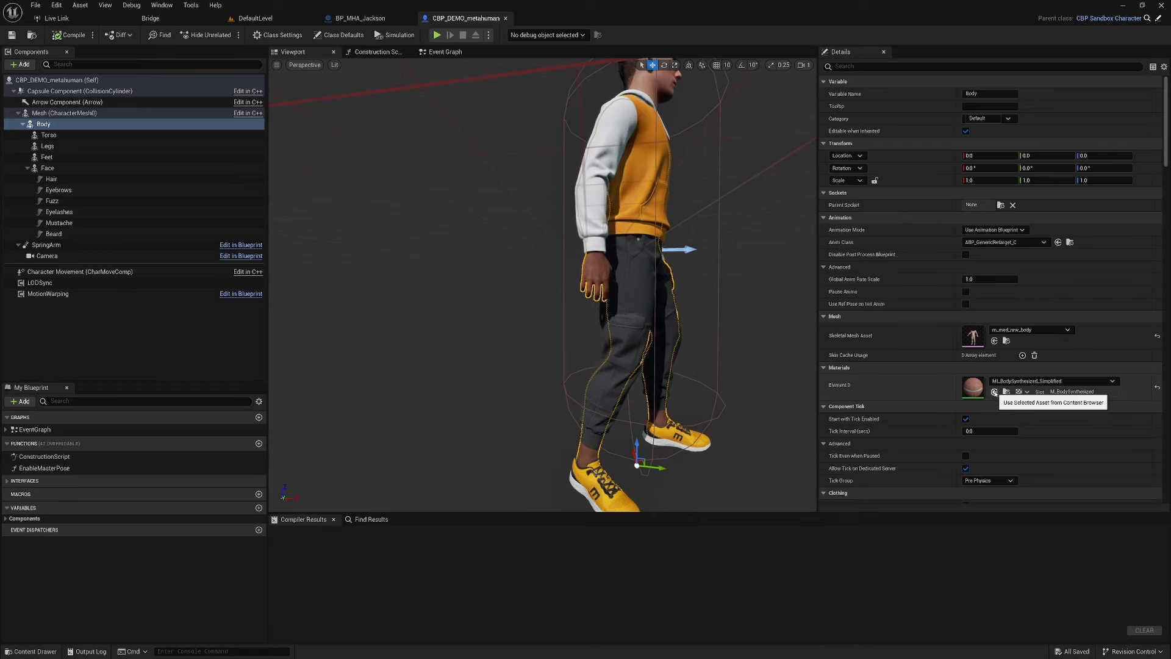
Step: Apply M_BodySynthesized to the demo character's Body and inspect the head from the front
left_click(994, 392)
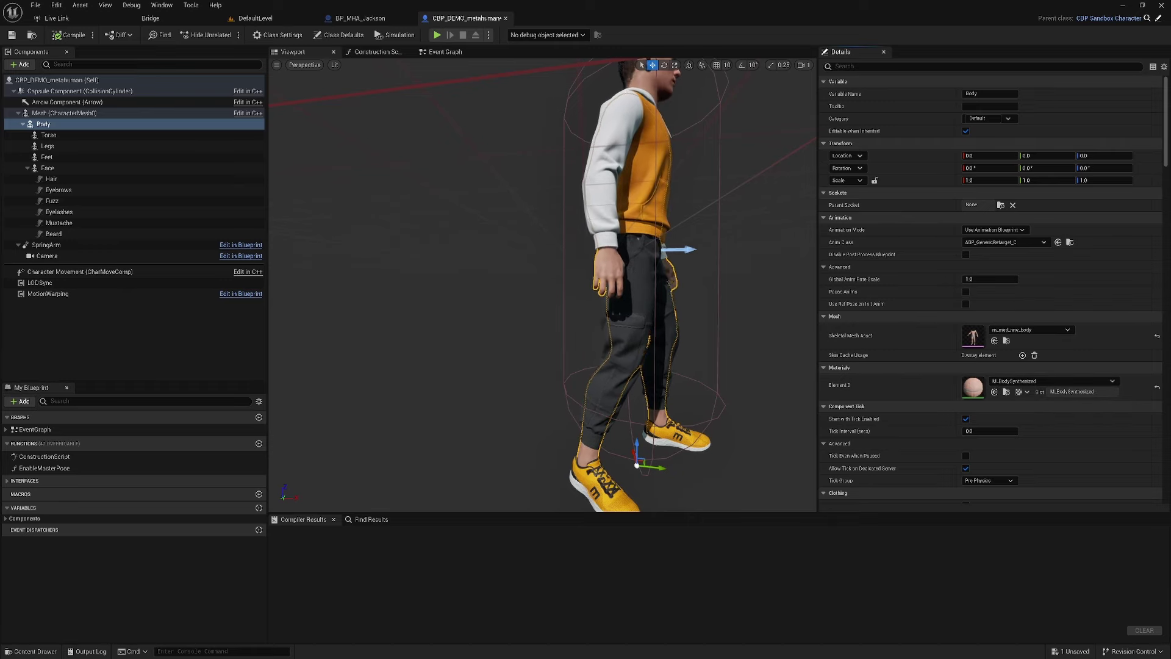
left_click_drag(543, 280, 464, 287, "alt")
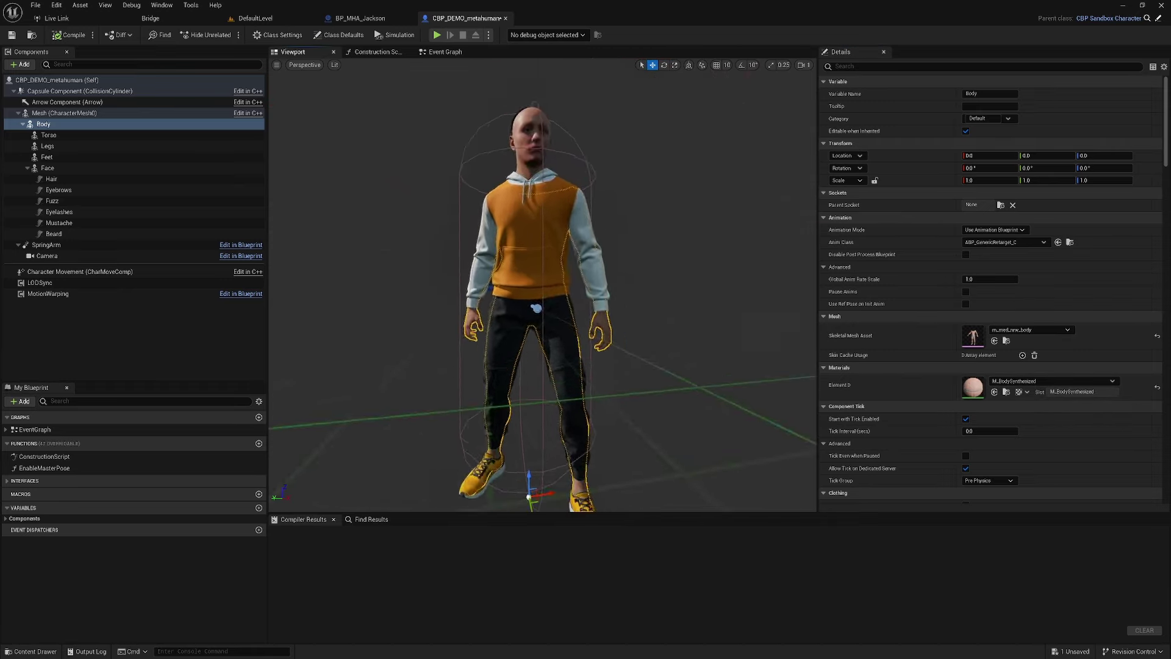
scroll(543, 283, "up", 3)
scroll(543, 283, "up", 3)
scroll(543, 284, "up", 3)
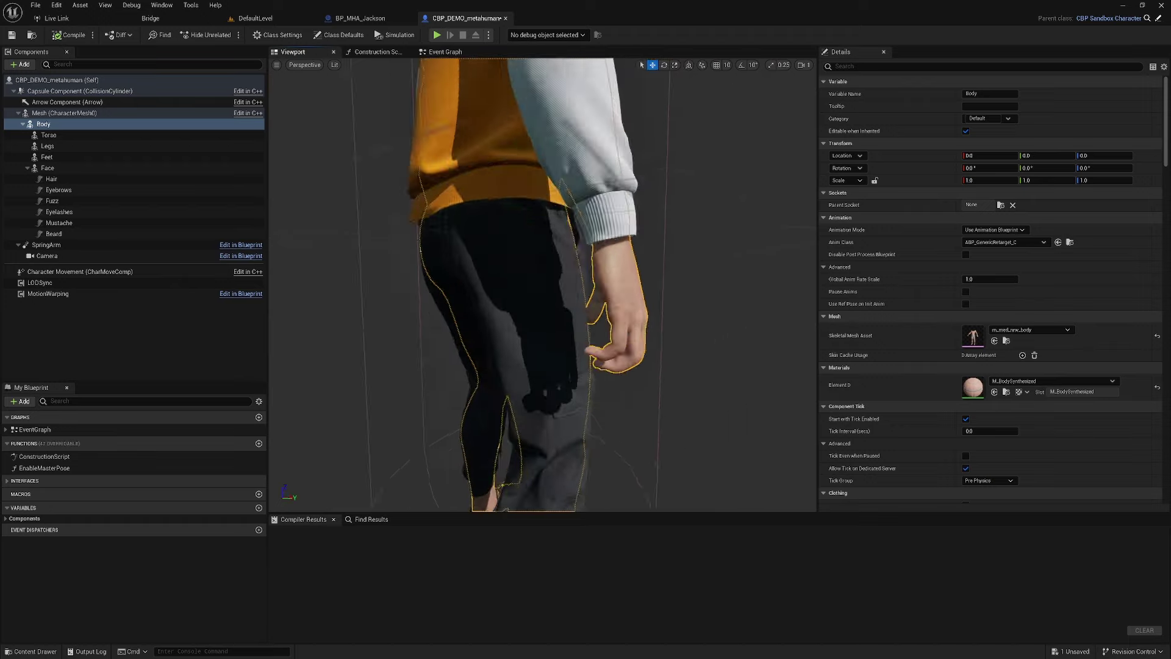
scroll(543, 283, "up", 3)
scroll(542, 283, "down", 5)
scroll(543, 283, "down", 3)
scroll(543, 283, "down", 3)
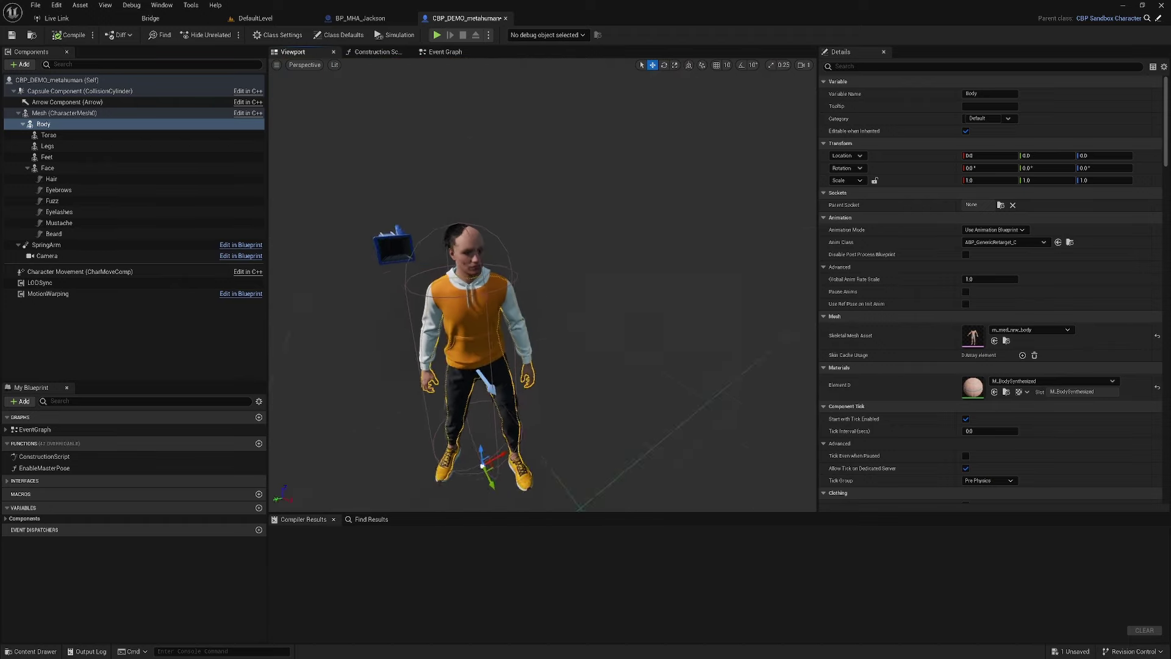
scroll(542, 284, "up", 5)
left_click_drag(543, 284, 464, 287, "alt")
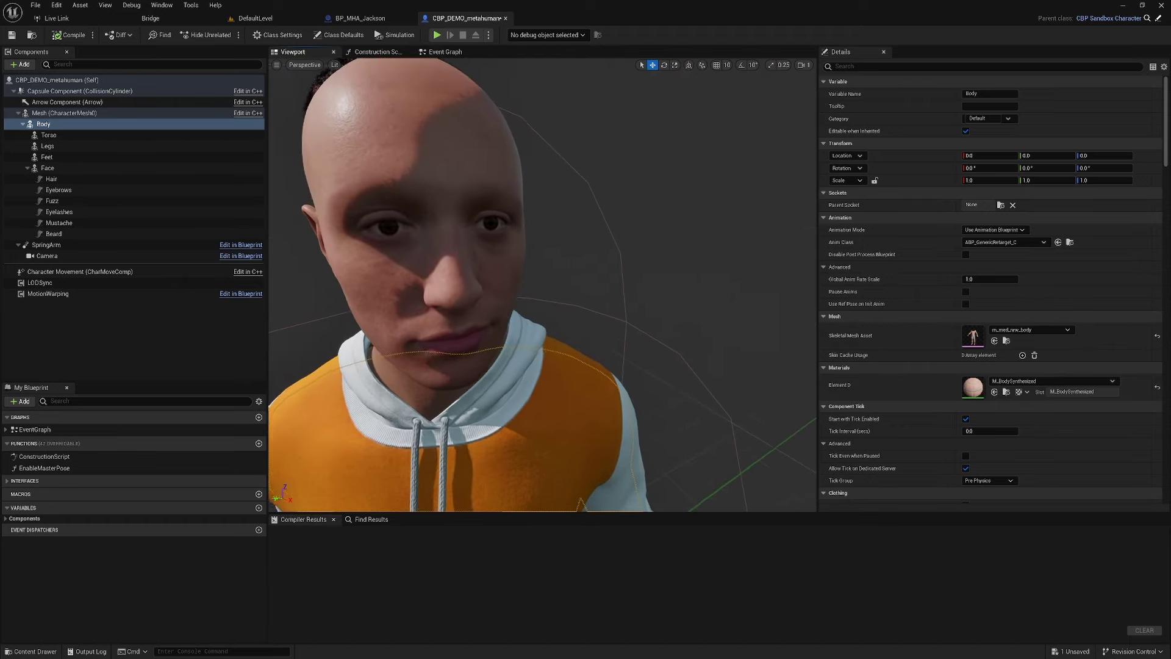
scroll(543, 284, "down", 8)
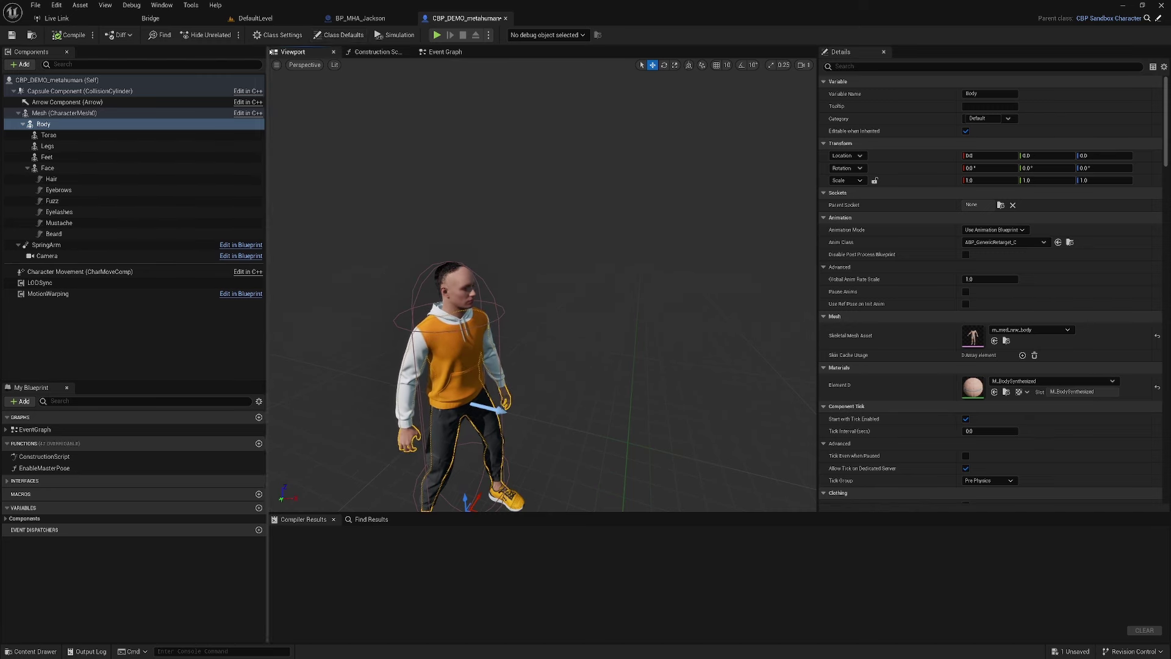
Step: Delete the Hair, Eyebrows, Fuzz, Eyelashes, Mustache and Beard grooms from under Face
left_click(65, 180)
left_click(48, 233, "shift")
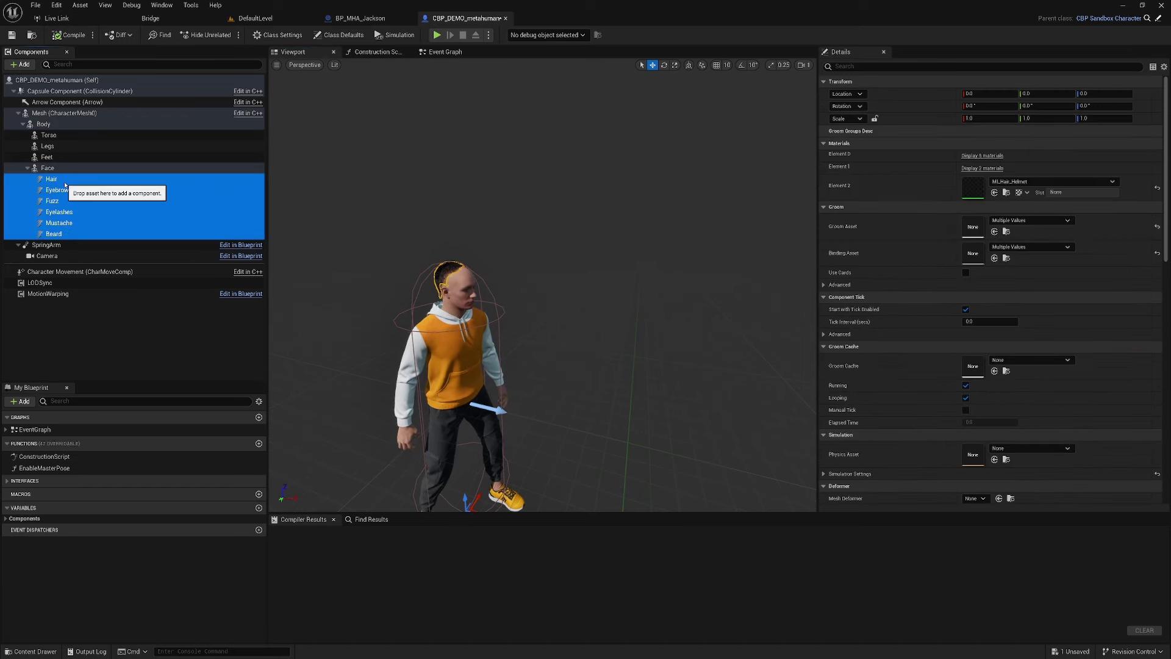
right_click(64, 184)
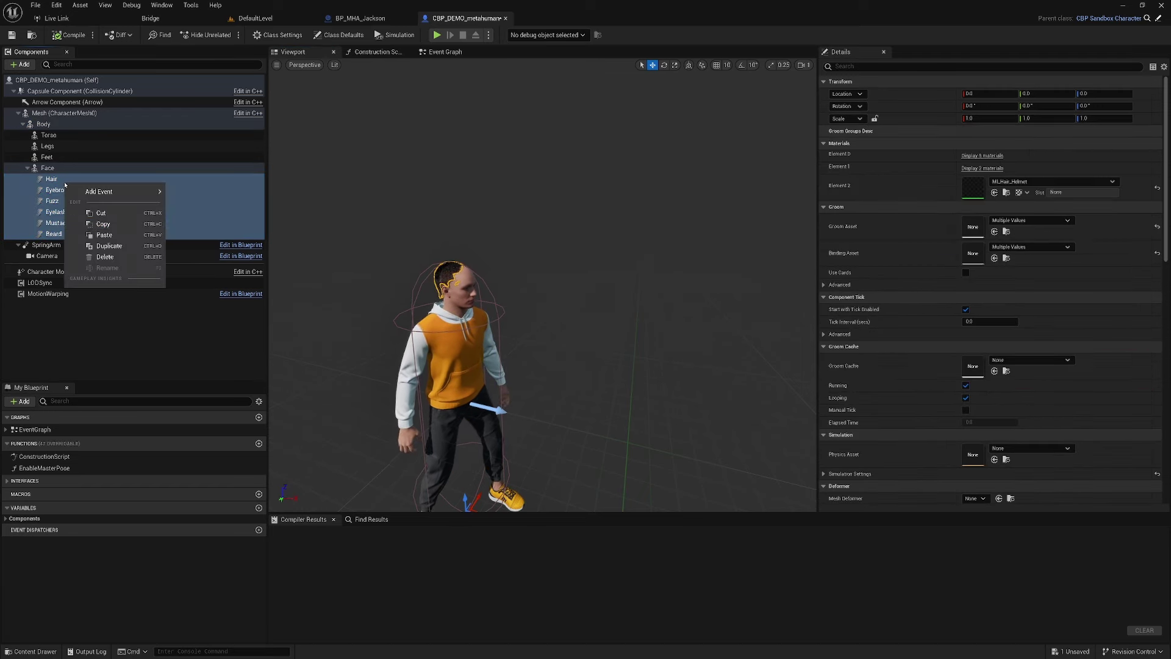
left_click(105, 256)
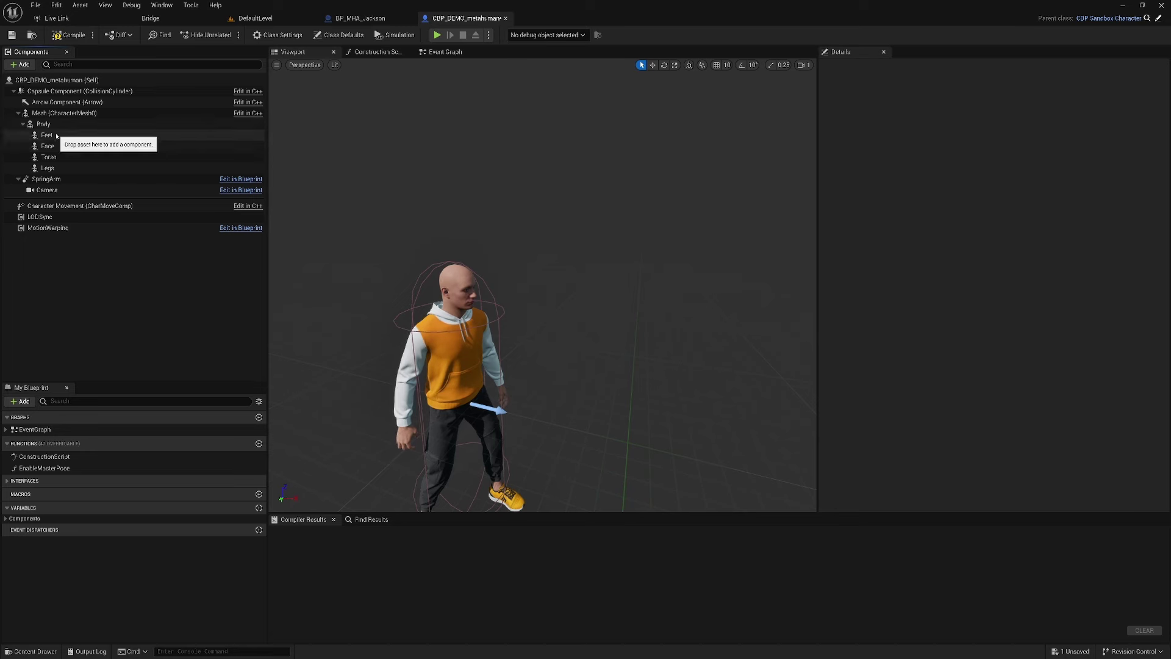
left_click(94, 145)
Step: Copy Jackson's groom components from Eyelashes down to Beard, then return to CBP_DEMO_metahuman
left_click(363, 18)
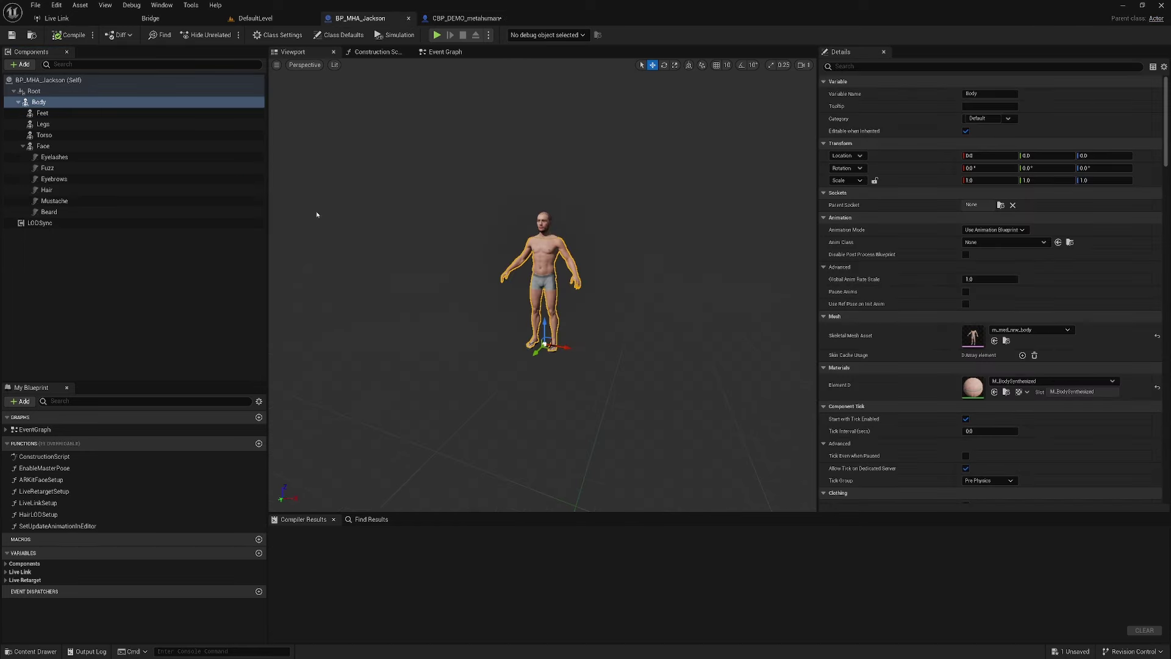
left_click(55, 157)
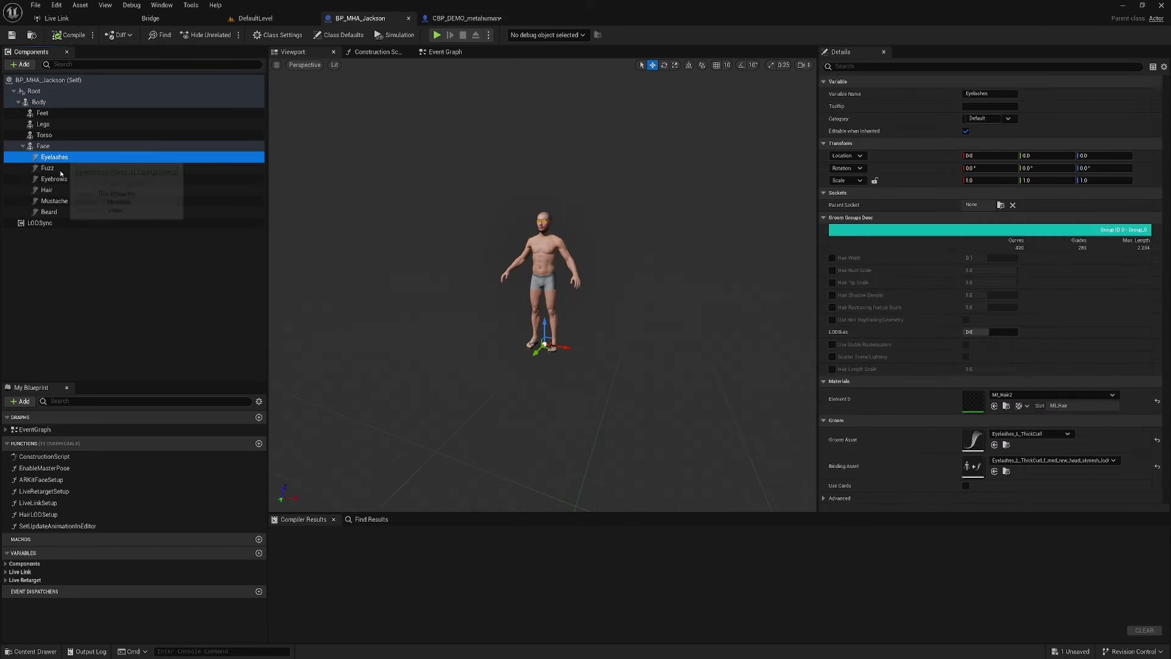
left_click(55, 214, "shift")
right_click(66, 160)
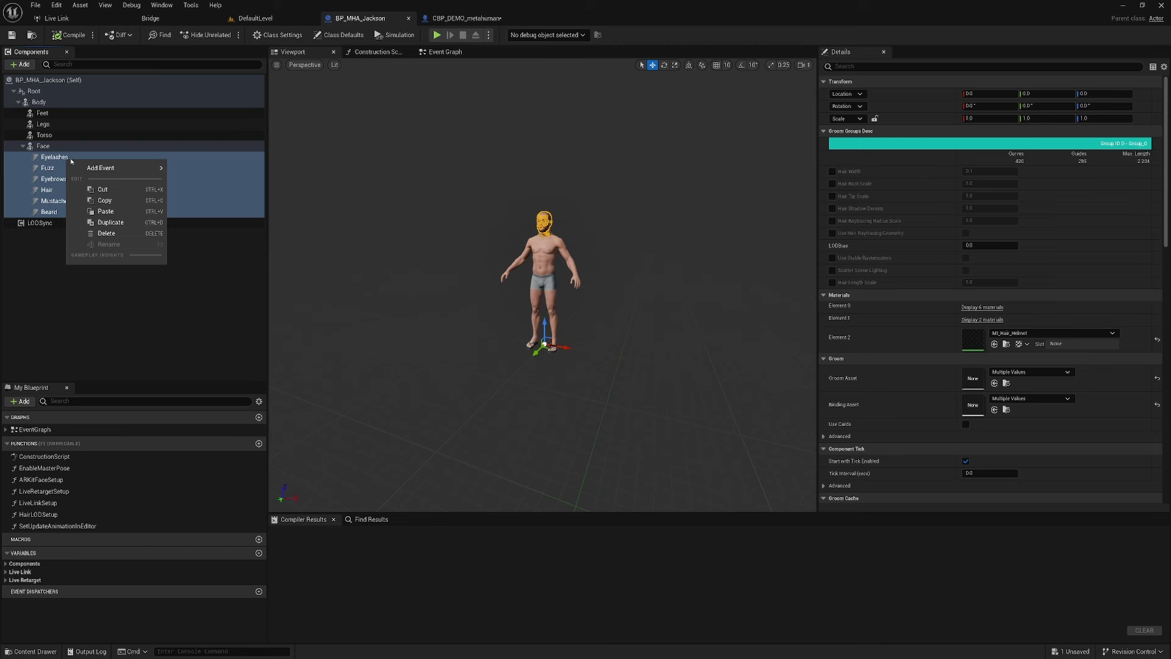
left_click(111, 202)
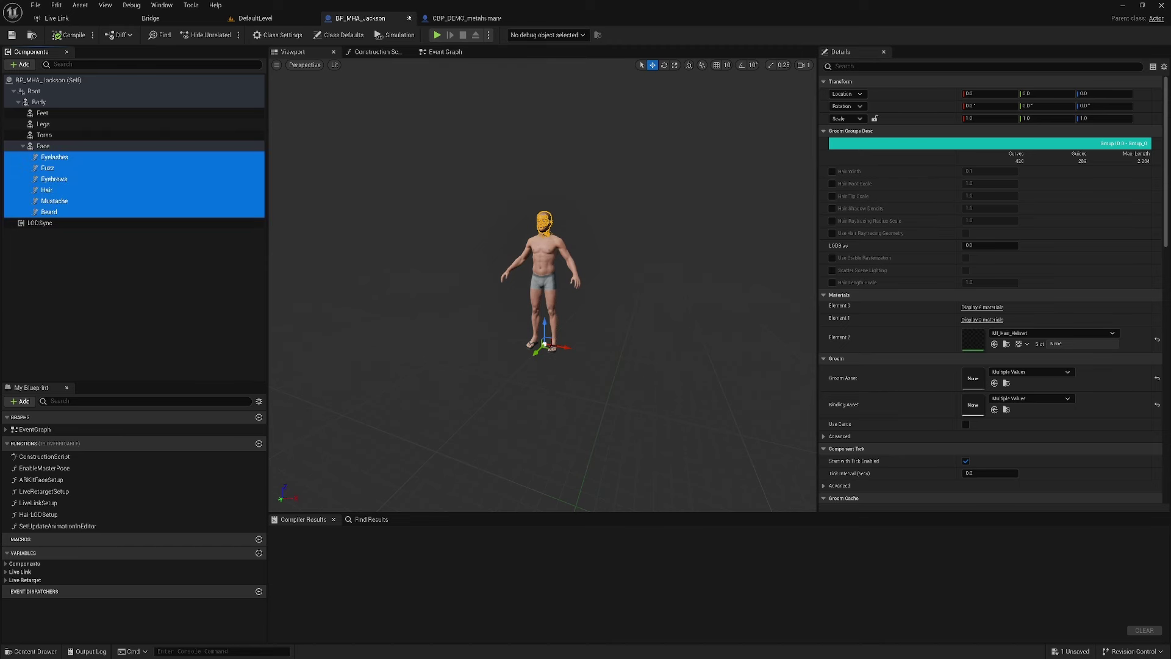
left_click(482, 18)
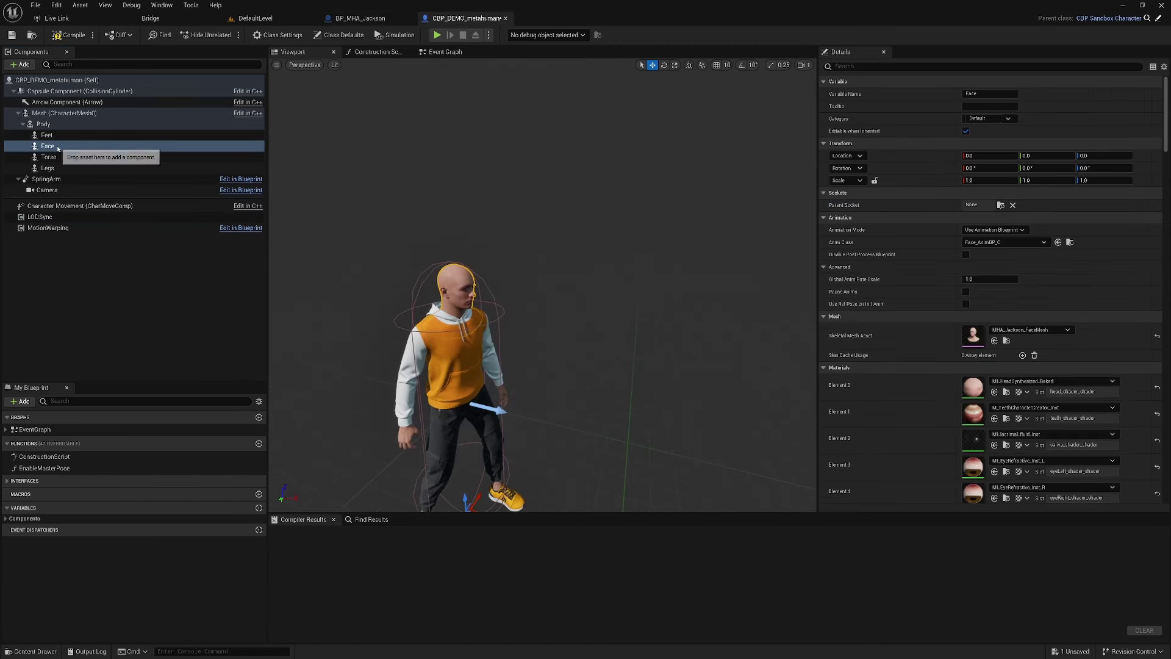
Step: Paste Jackson's copied grooms onto the Face component and select the pasted Hair groom
left_click(79, 149)
right_click(80, 150)
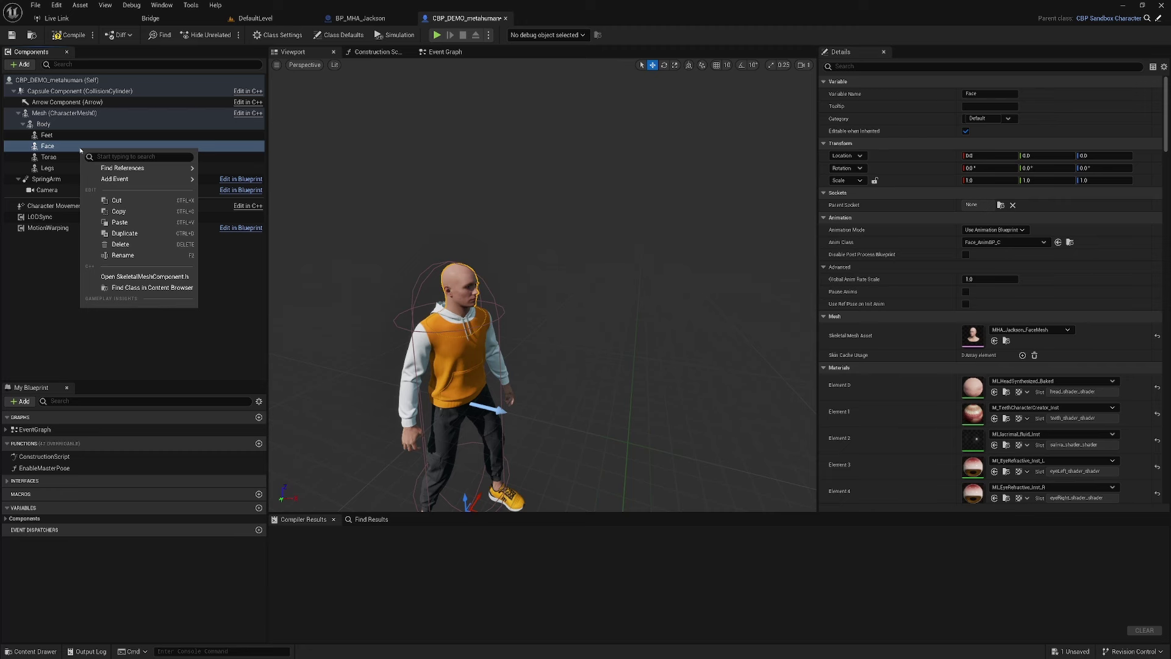
left_click(125, 224)
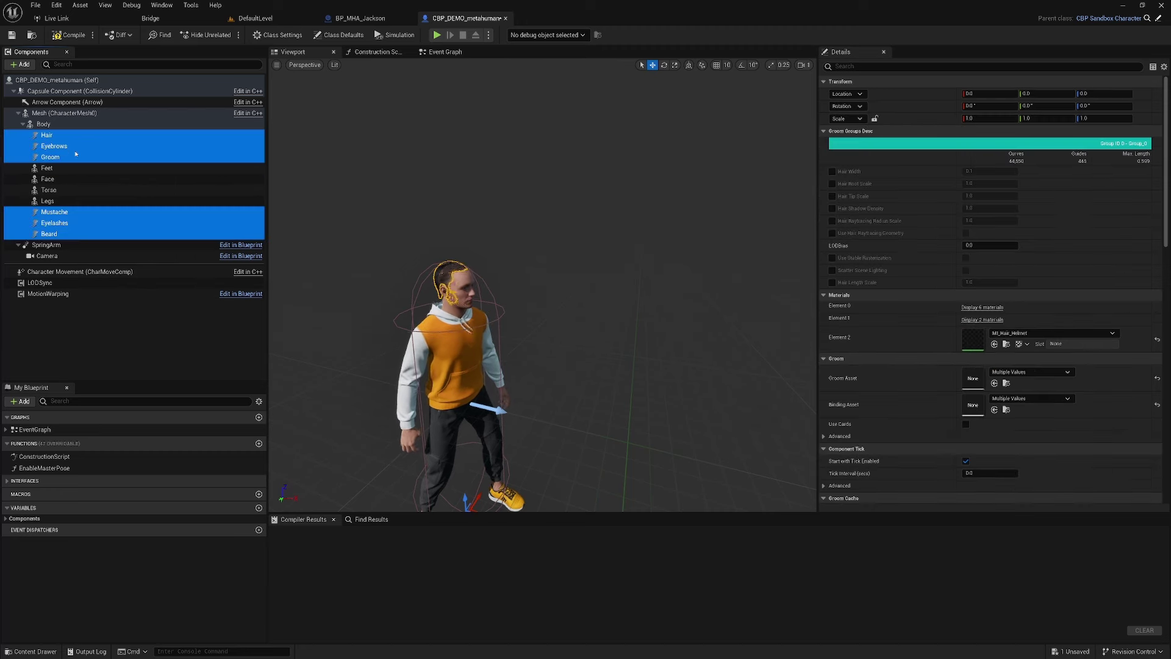
left_click(61, 125)
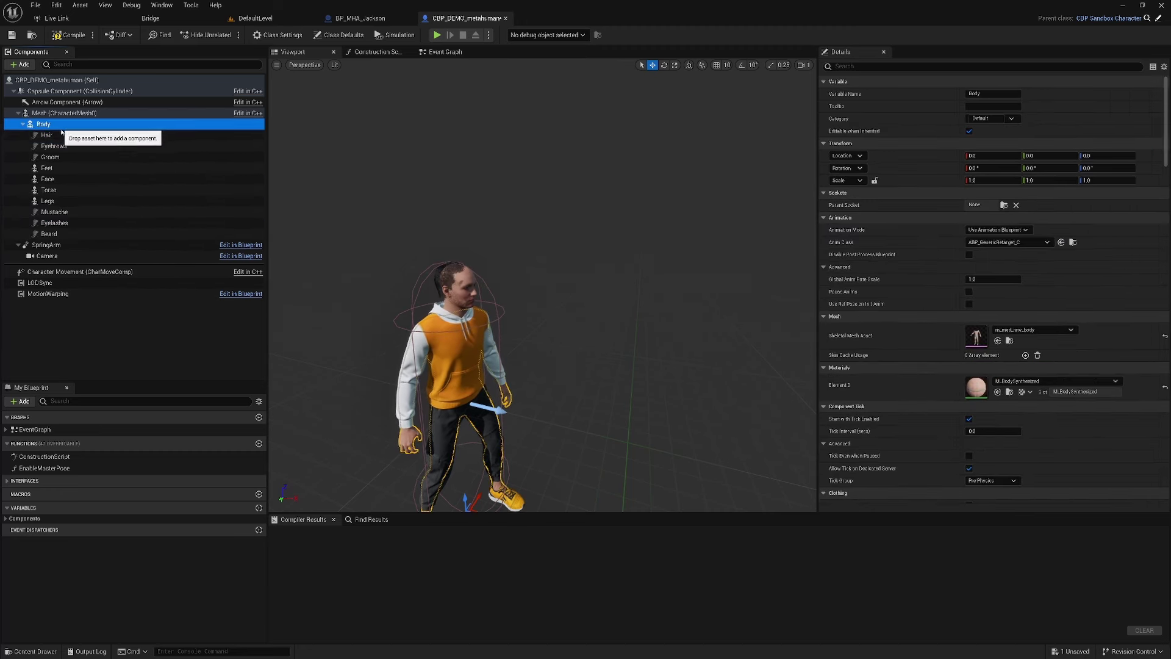
left_click(55, 137)
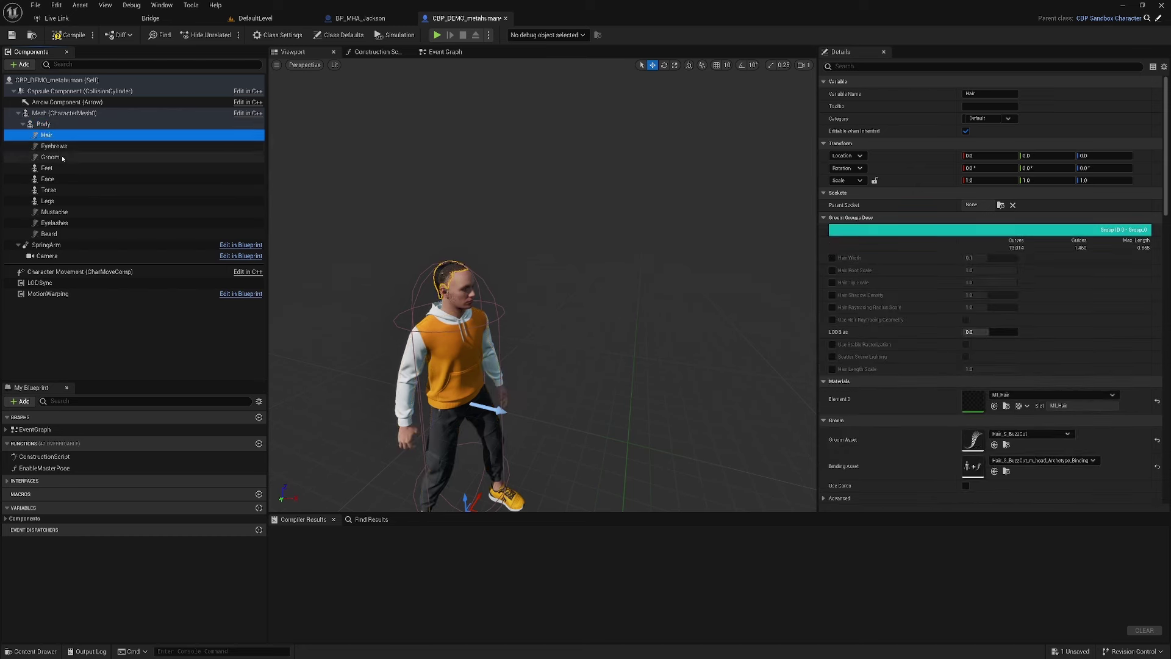
Step: Reparent Hair, Eyebrows, Groom, Mustache, Eyelashes and Beard under Face, then frame the grooms in the viewport
left_click(56, 156, "shift")
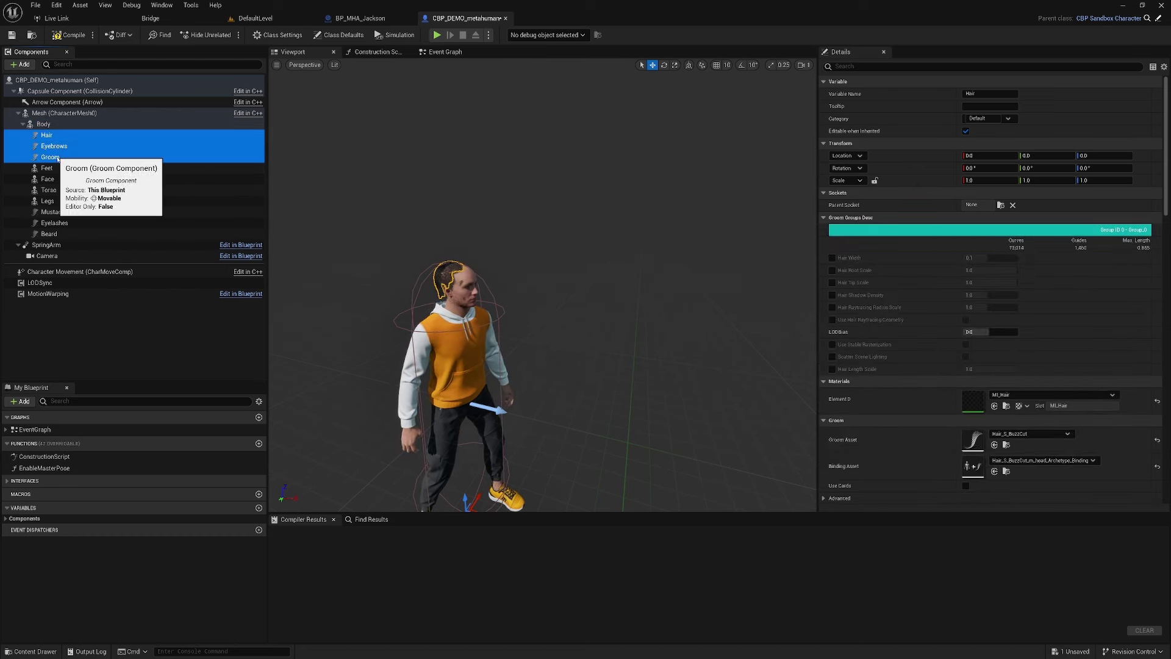
left_click_drag(57, 156, 55, 181)
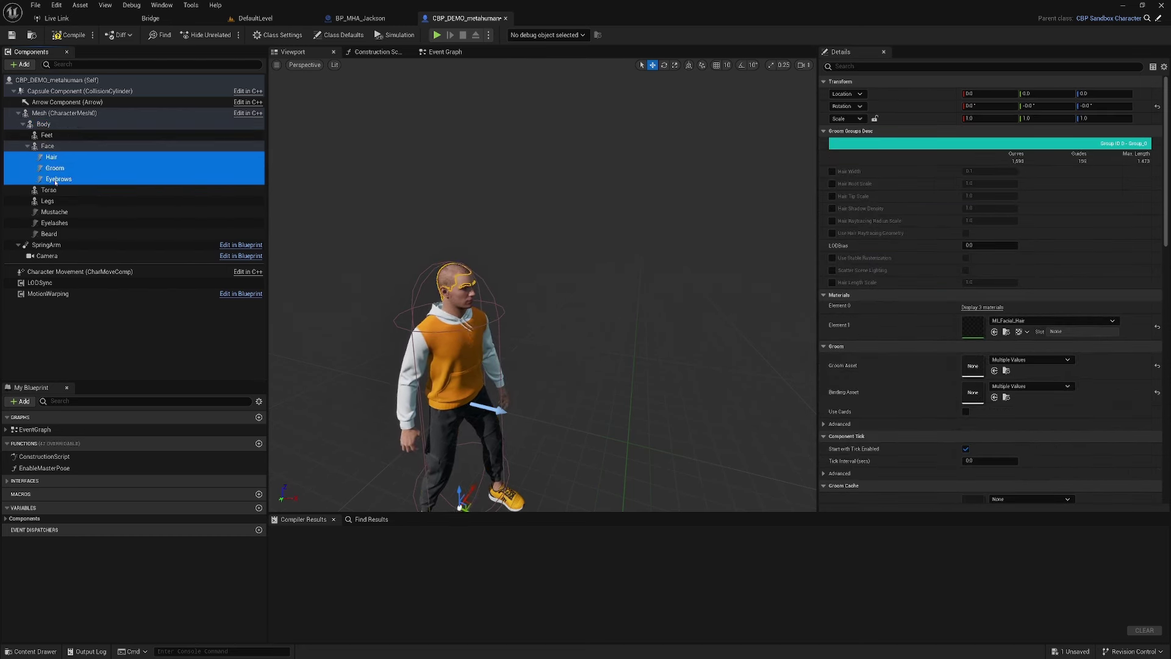
left_click(63, 211)
left_click(50, 234, "shift")
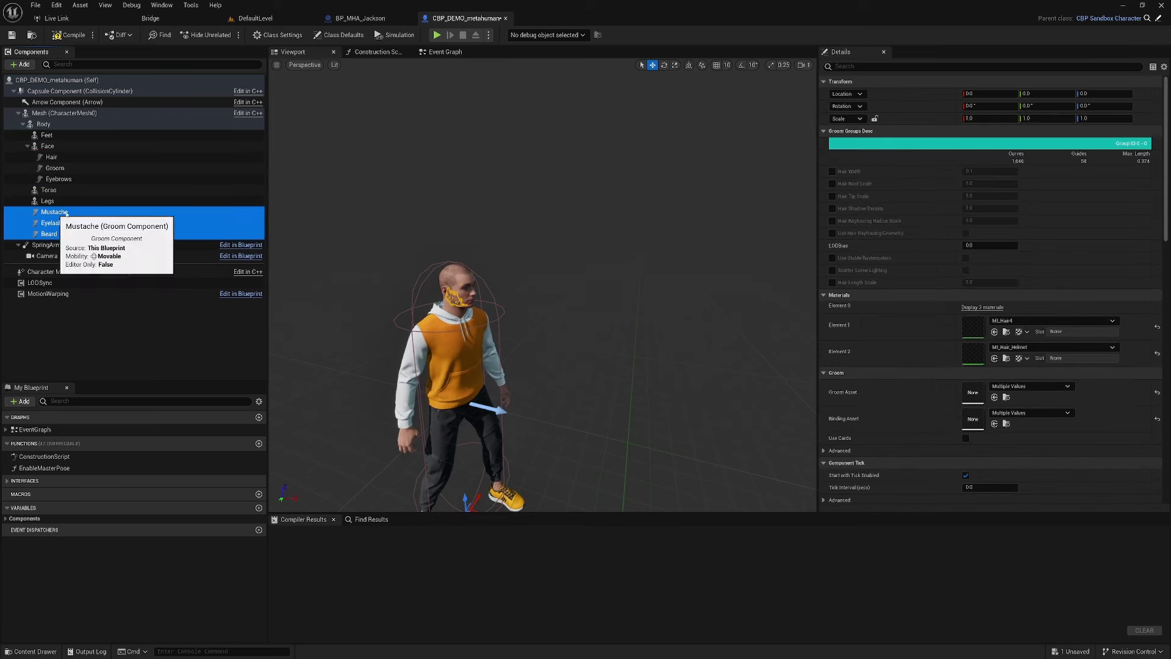
mouse_move(50, 233)
left_mouse_down()
mouse_move(75, 161)
mouse_move(56, 151)
left_mouse_up()
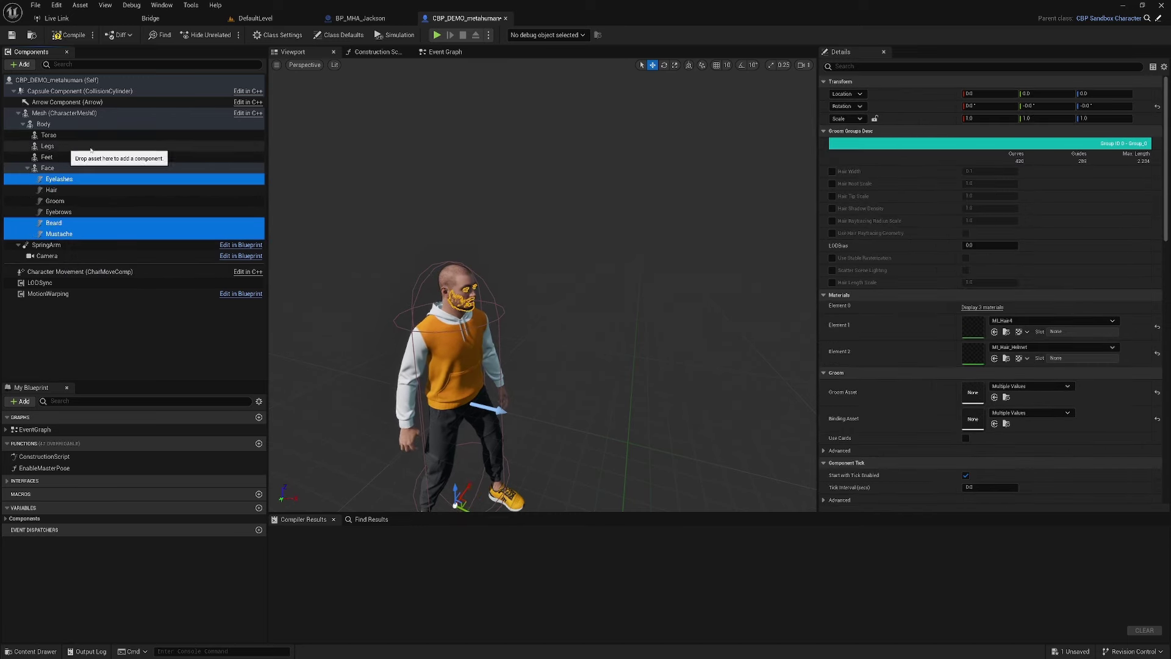
key("f")
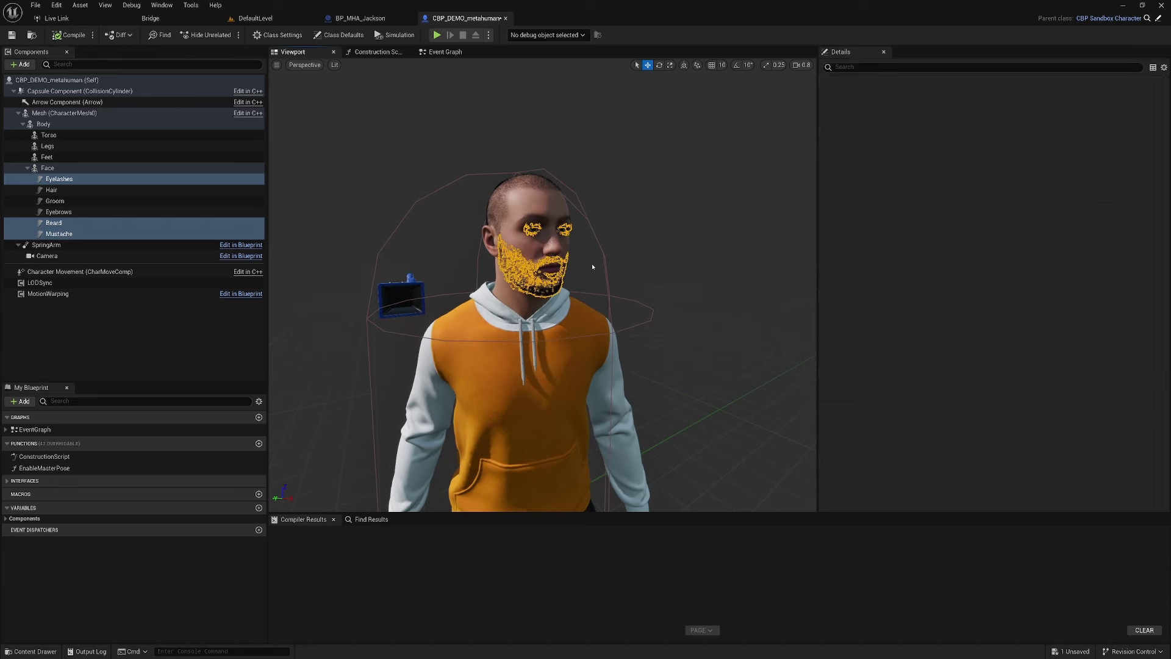
left_click_drag(404, 231, 448, 232)
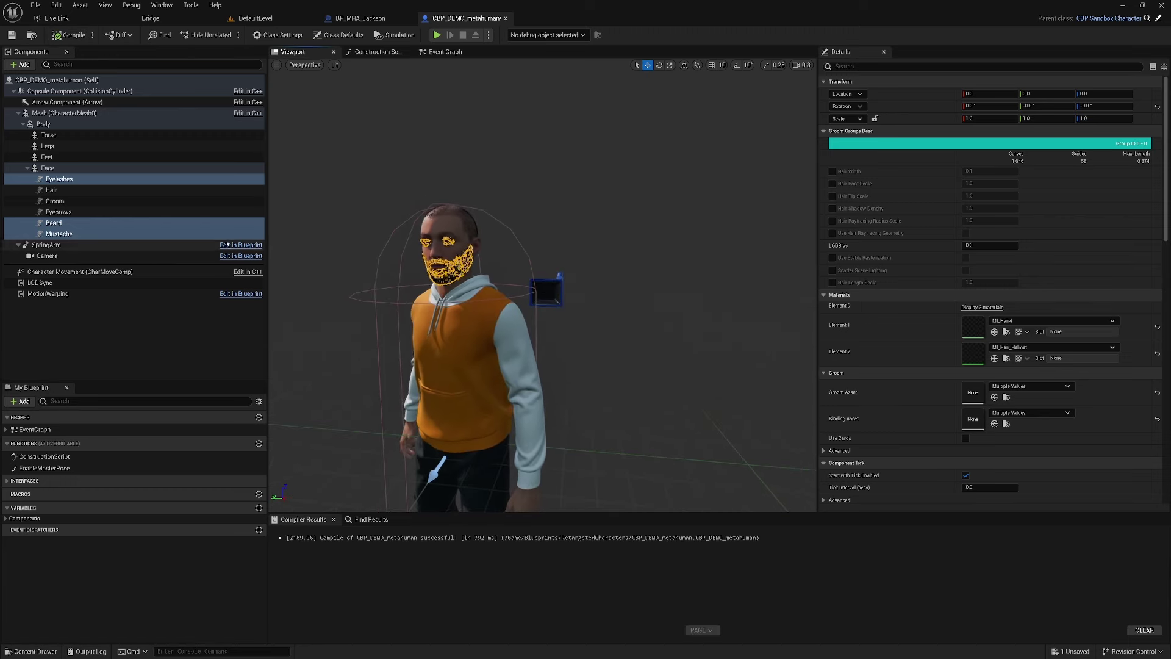
Step: Review the demo character's Torso and the pasted Eyelashes groom settings in Details
left_click(61, 135)
left_click_drag(474, 274, 421, 277)
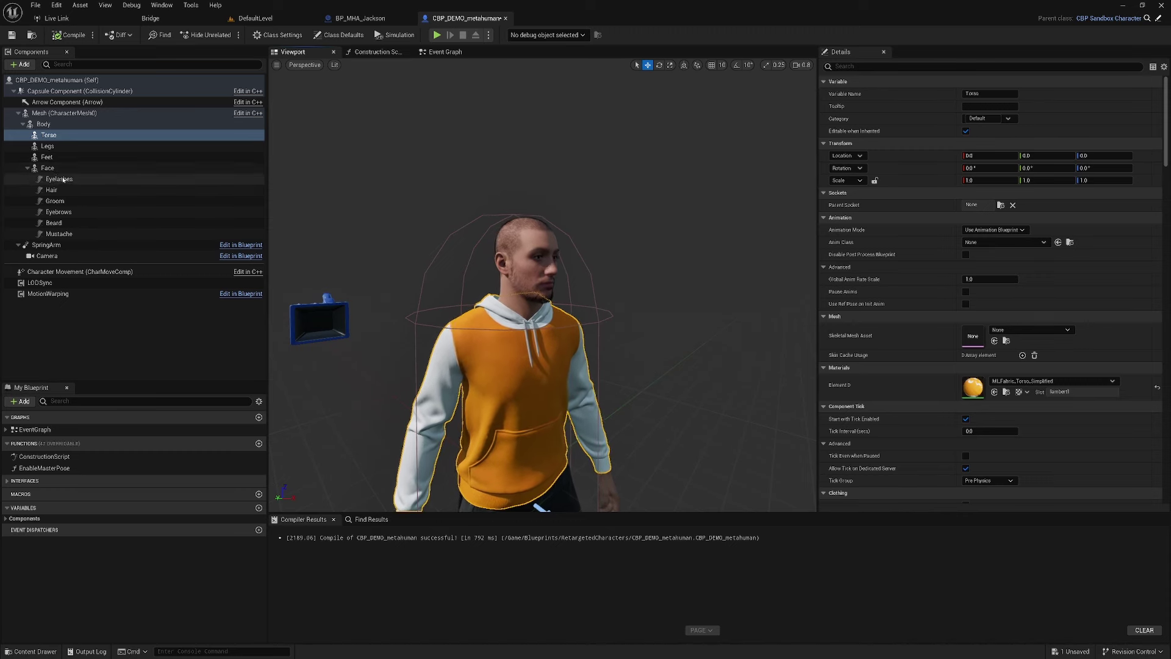
left_click(63, 178)
scroll(993, 378, "down", 2)
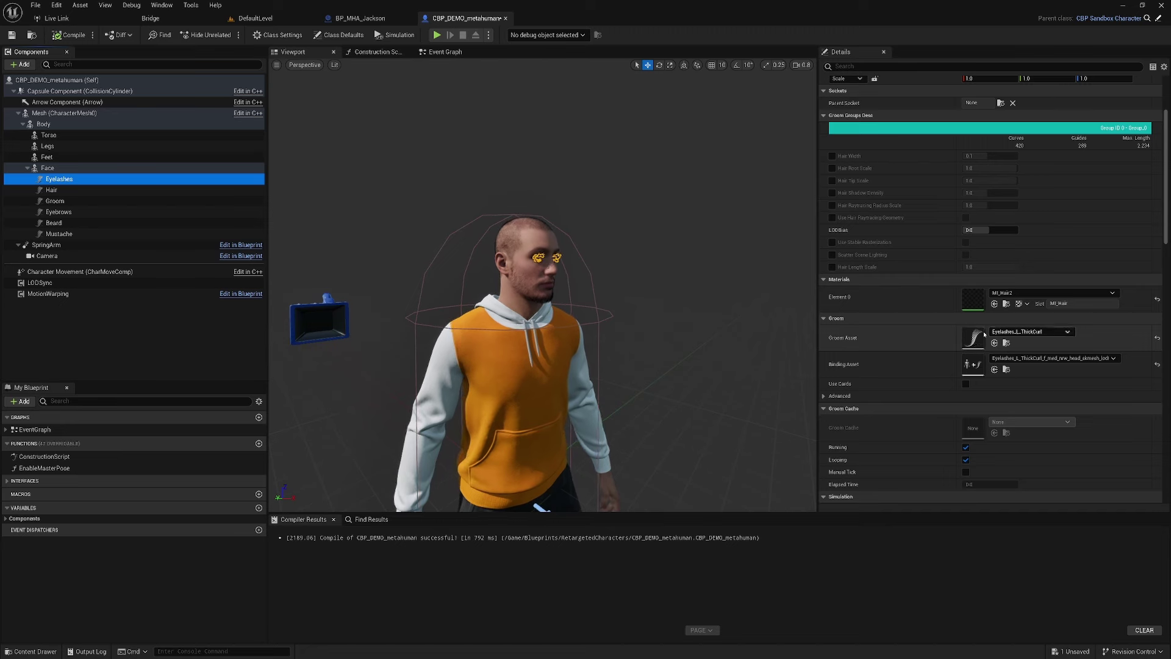
Step: Compare Jackson's Eyelashes groom settings, then check the demo character's Body and shoes
left_click(385, 23)
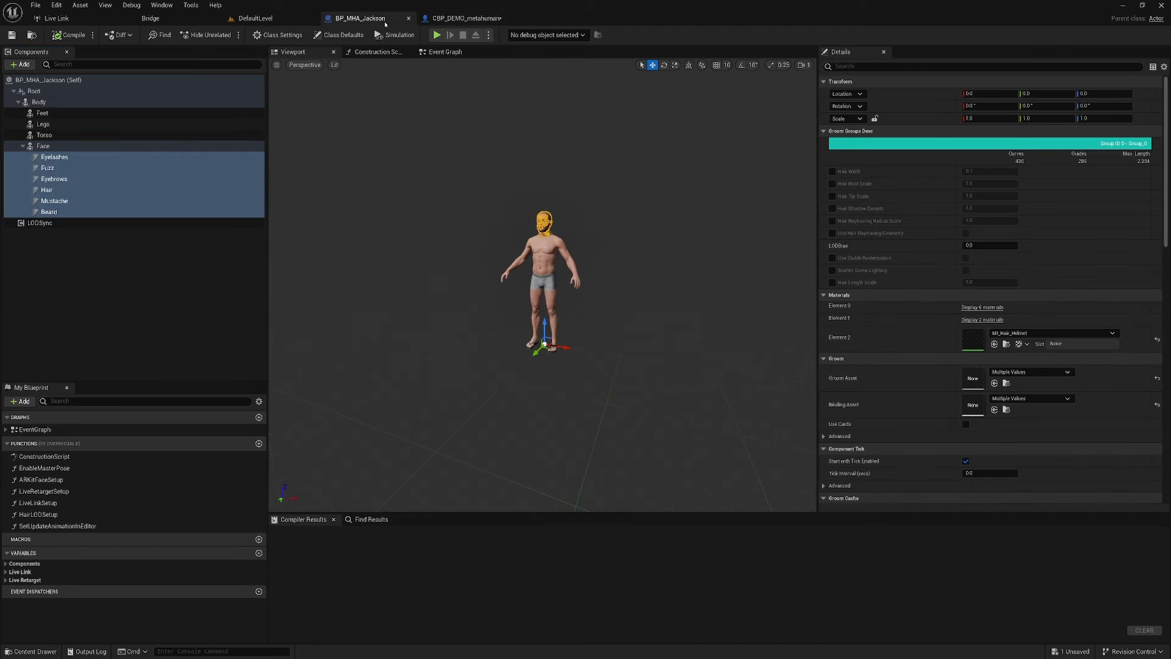
left_click(86, 157)
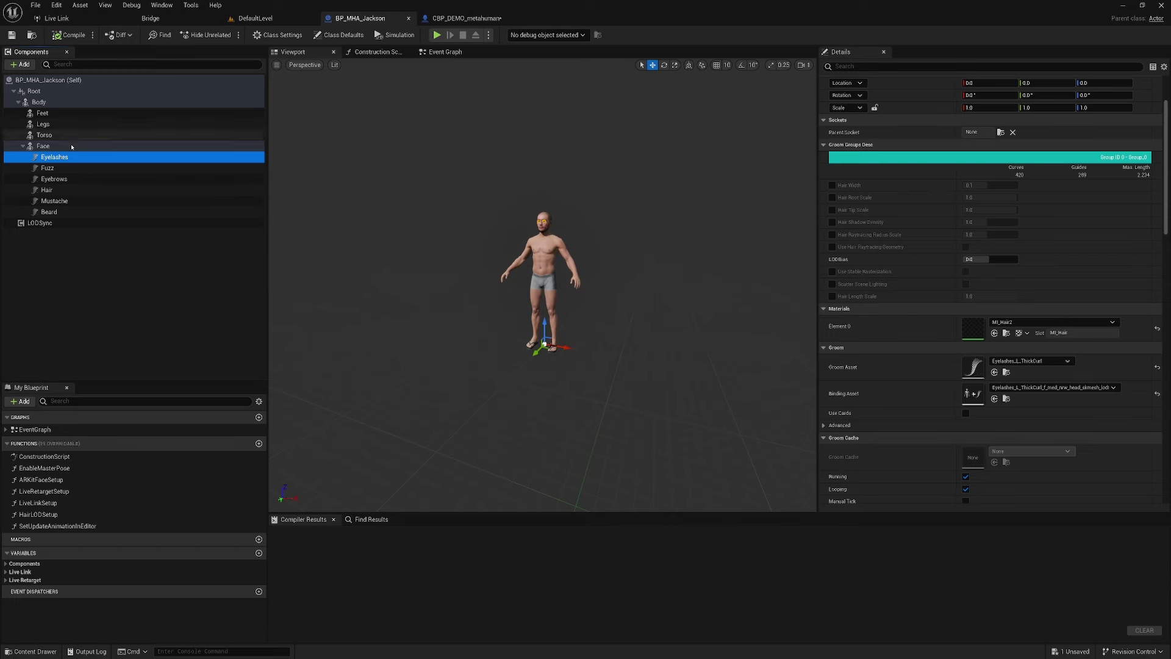
left_click(449, 19)
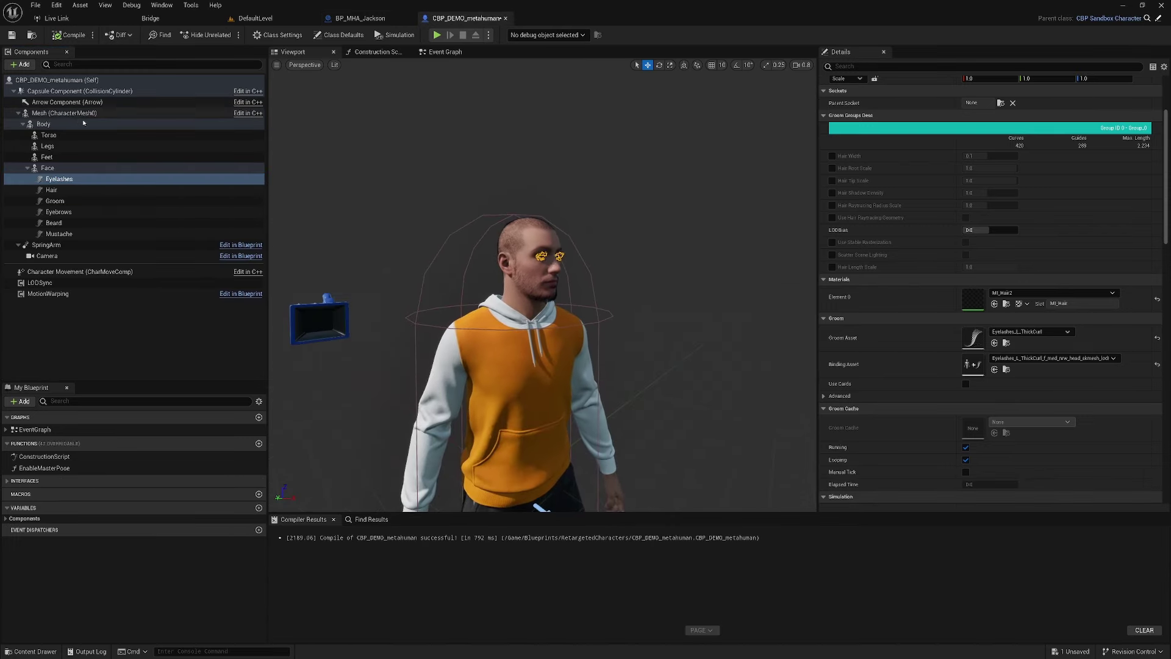
left_click(43, 124)
right_click_drag(611, 372, 611, 371)
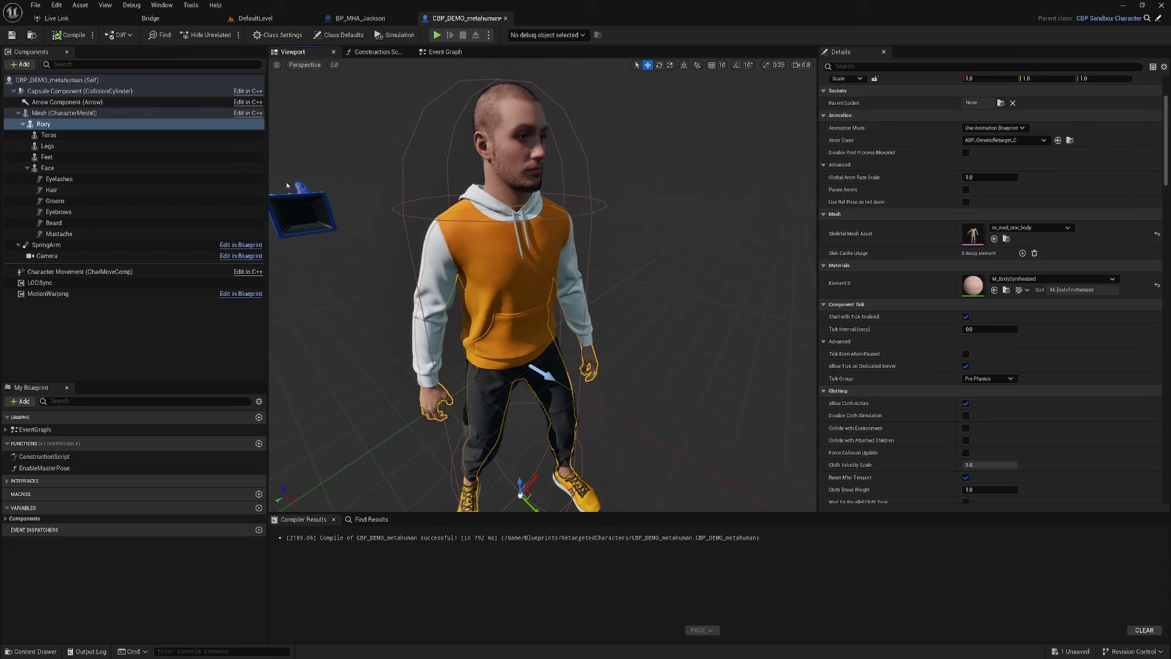
Step: Delete the Legs component to remove the black pants, then look over the character
left_click(128, 134)
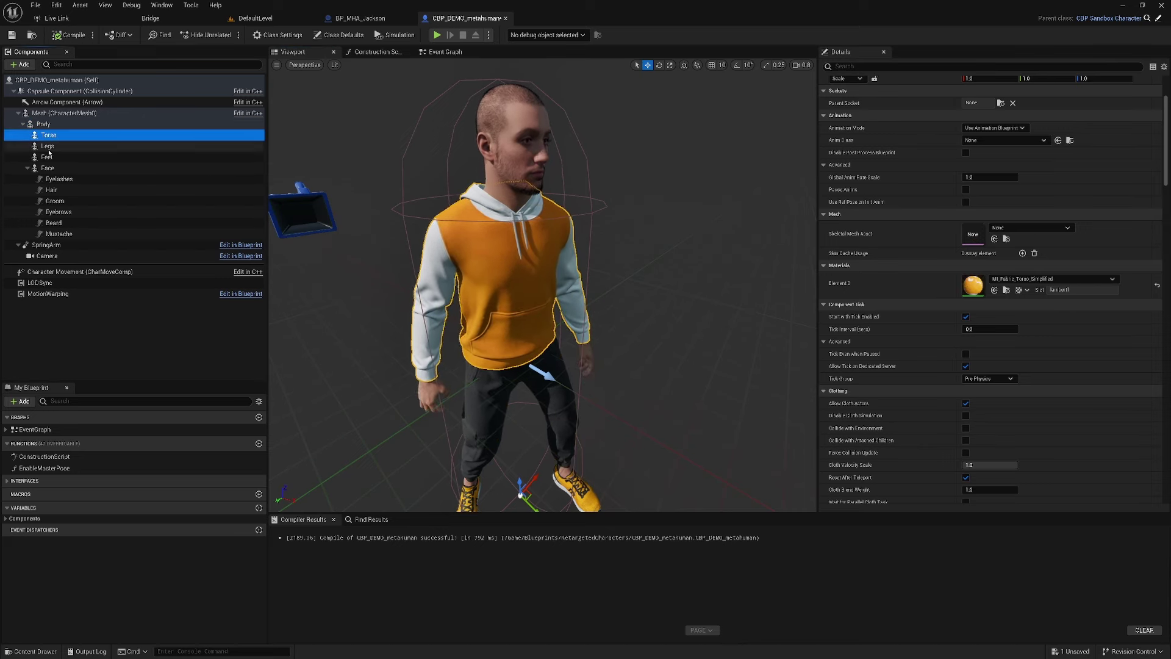
left_click(47, 146)
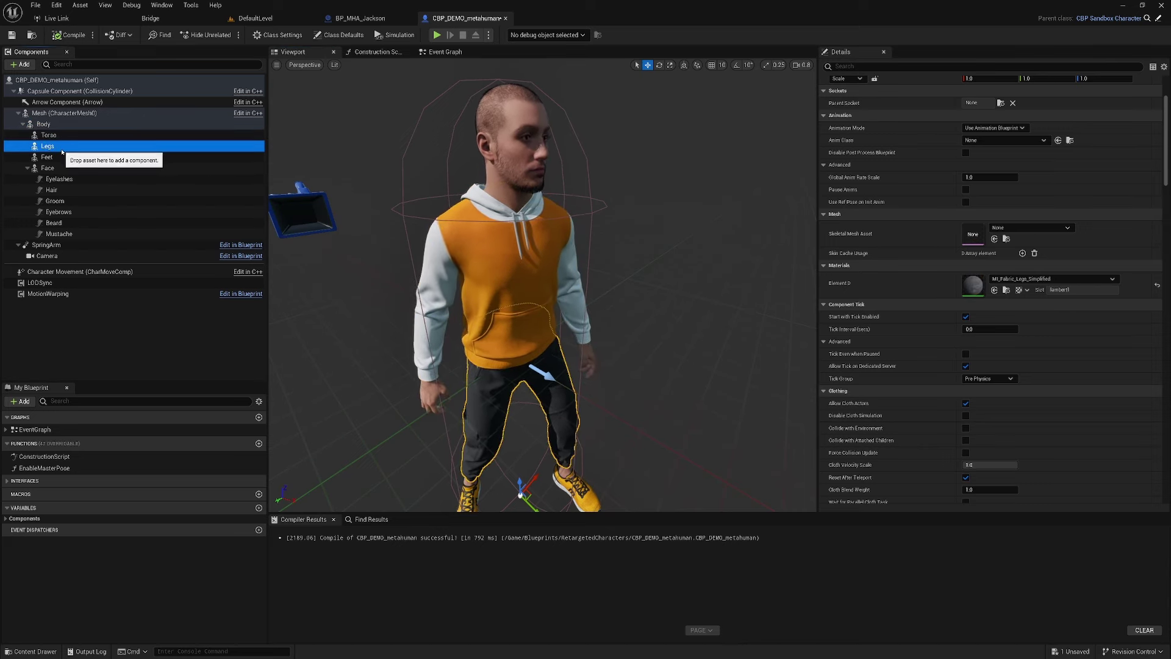
scroll(549, 274, "down", 3)
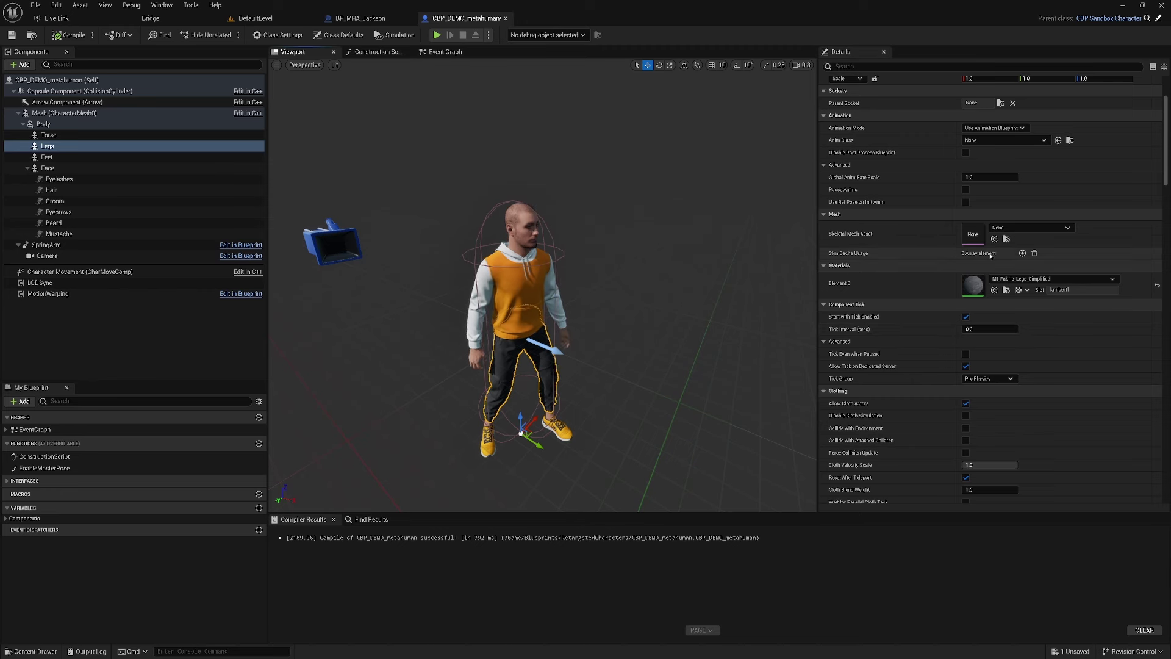
right_click(66, 147)
left_click(115, 240)
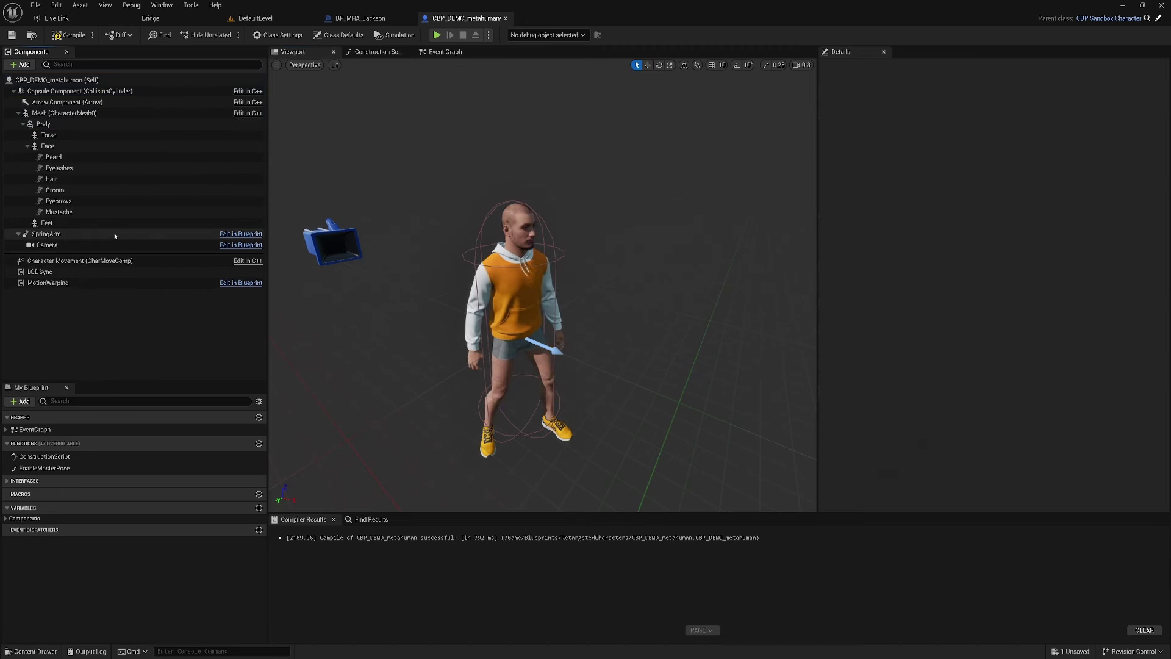
mouse_move(483, 347)
right_mouse_down()
mouse_move(483, 293)
mouse_move(483, 329)
right_mouse_up()
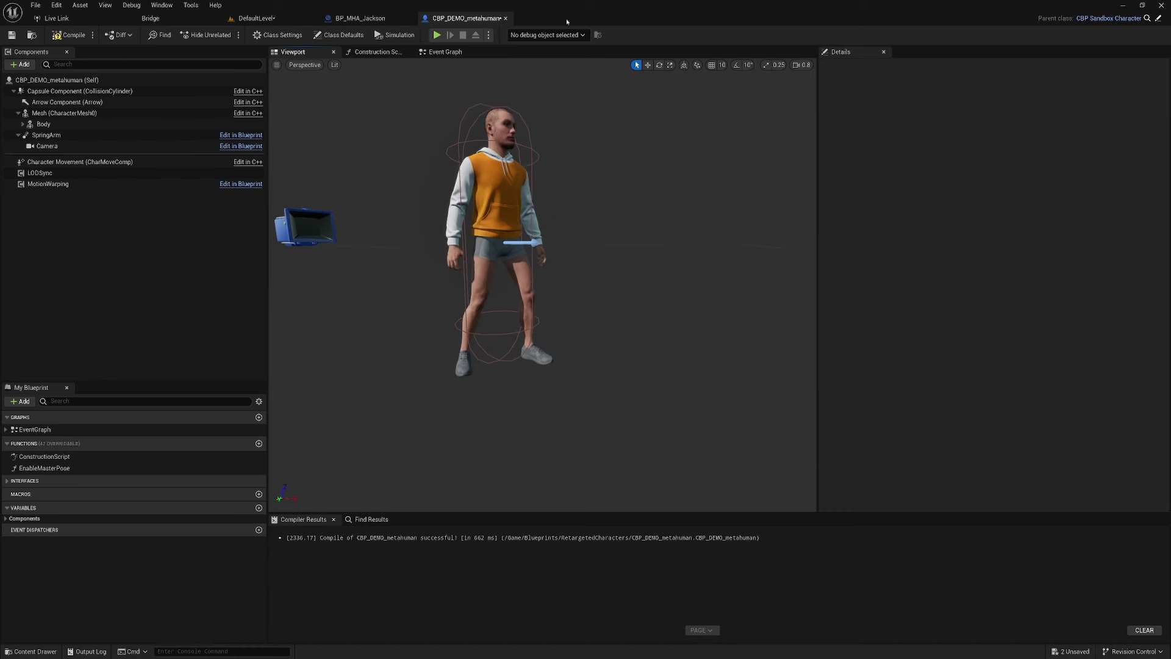
Step: Expand the Mesh, Body and Face hierarchy and review the Torso and Body properties
left_click(18, 113)
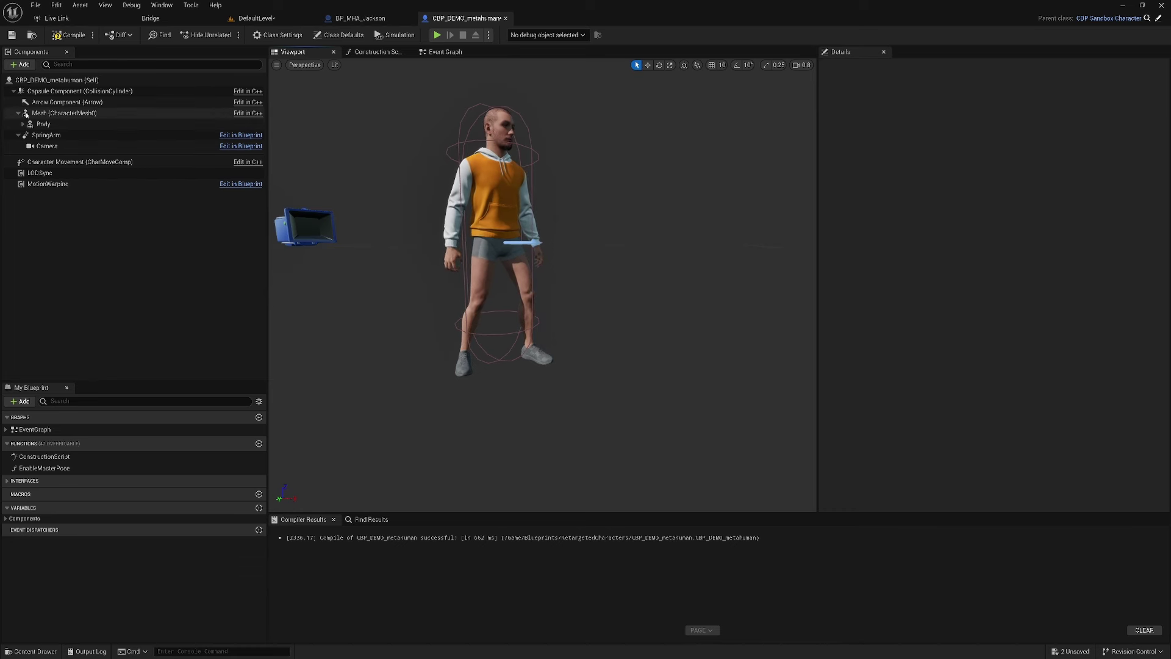
left_click(18, 113)
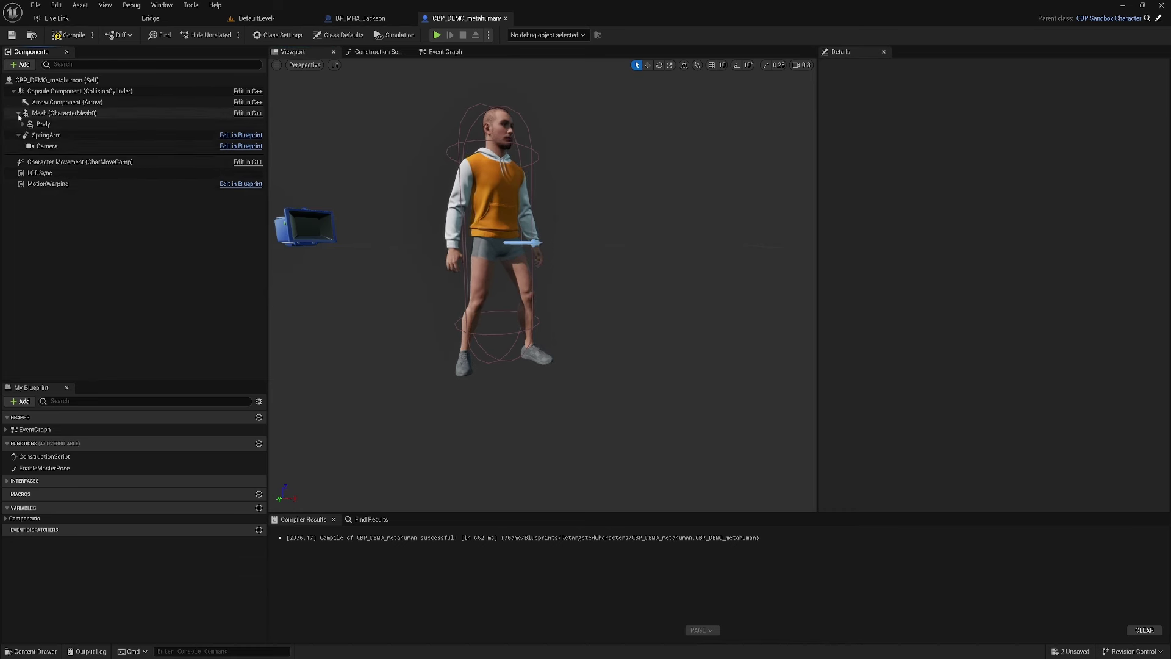
left_click(22, 123)
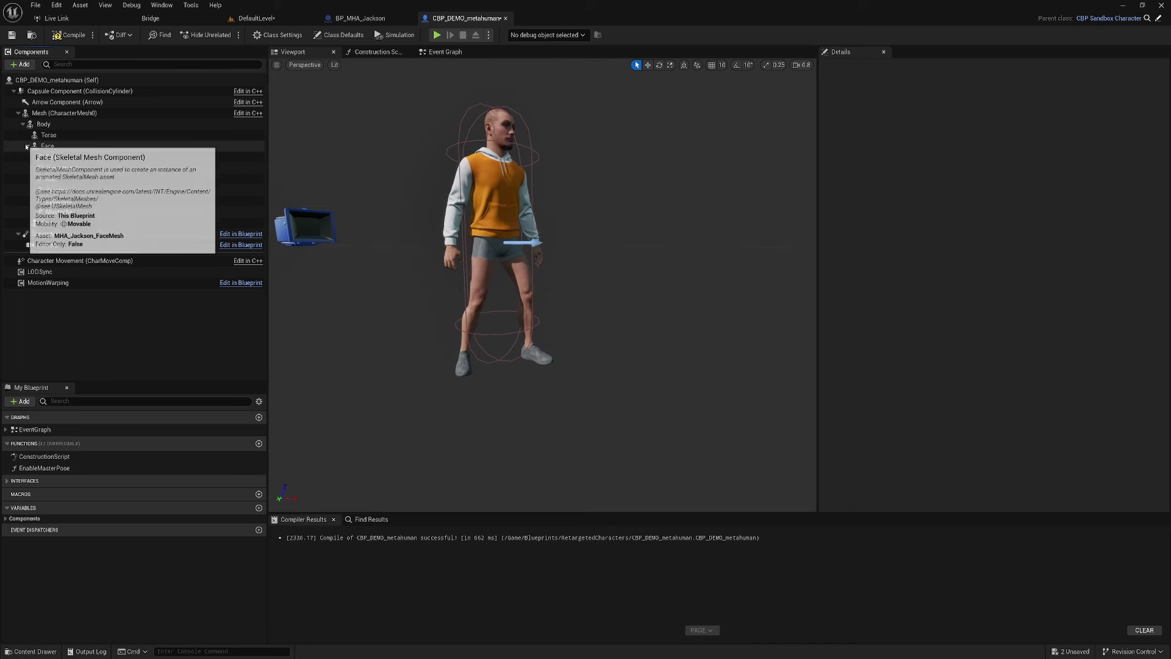
left_click(27, 146)
left_click(27, 147)
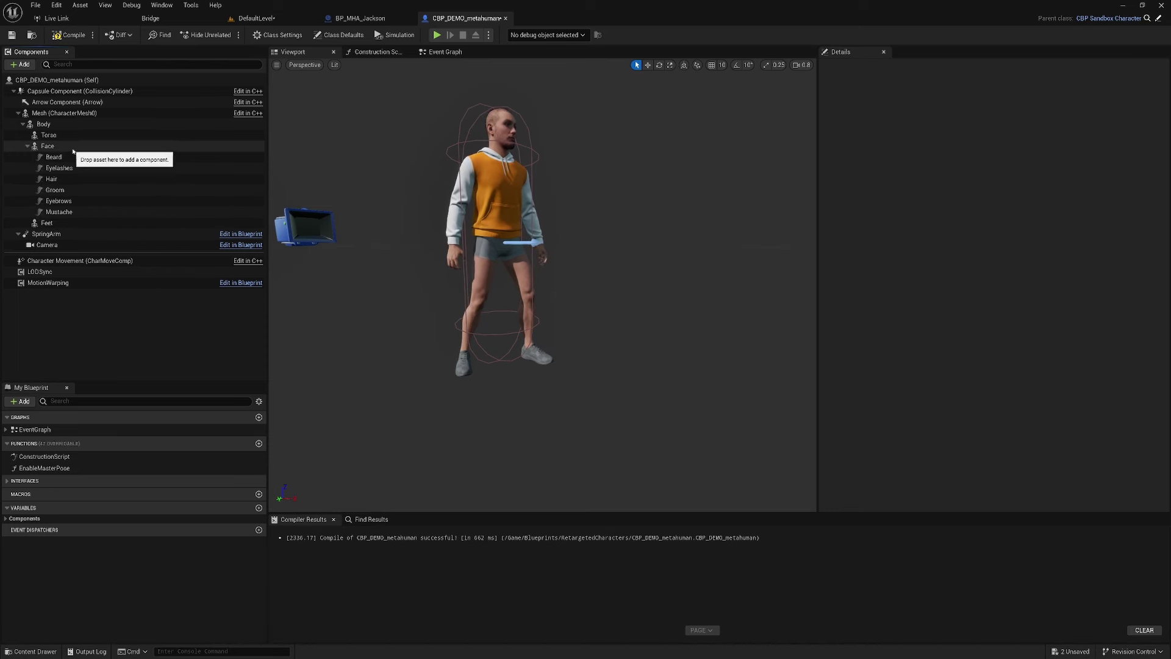
left_click(59, 136)
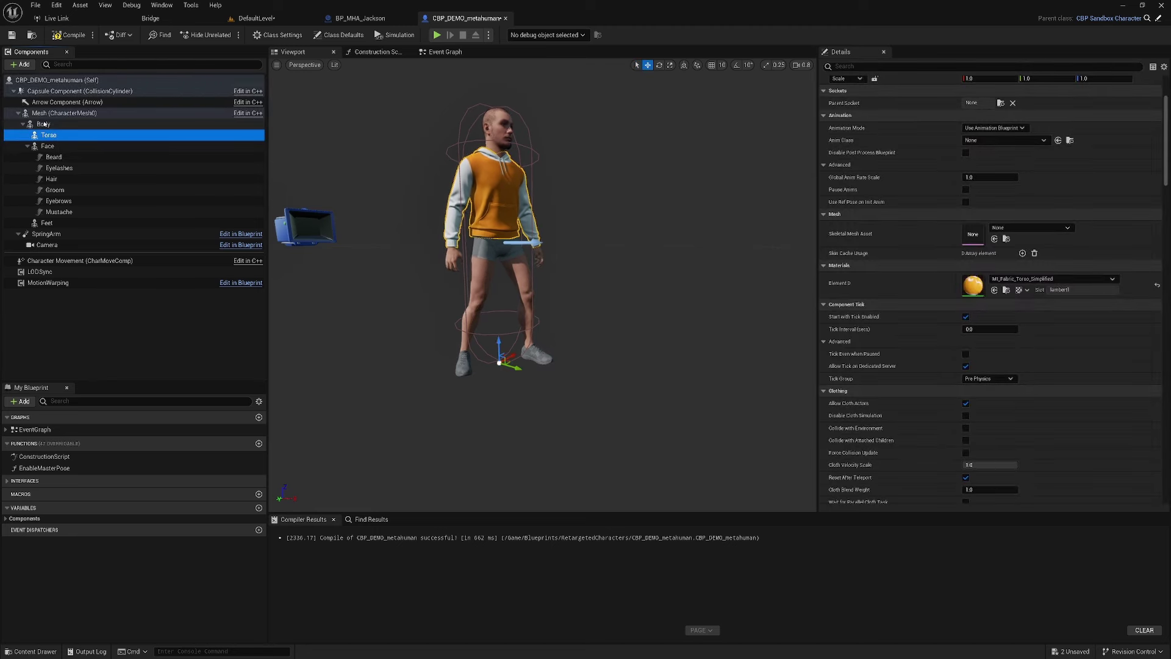
left_click(54, 125)
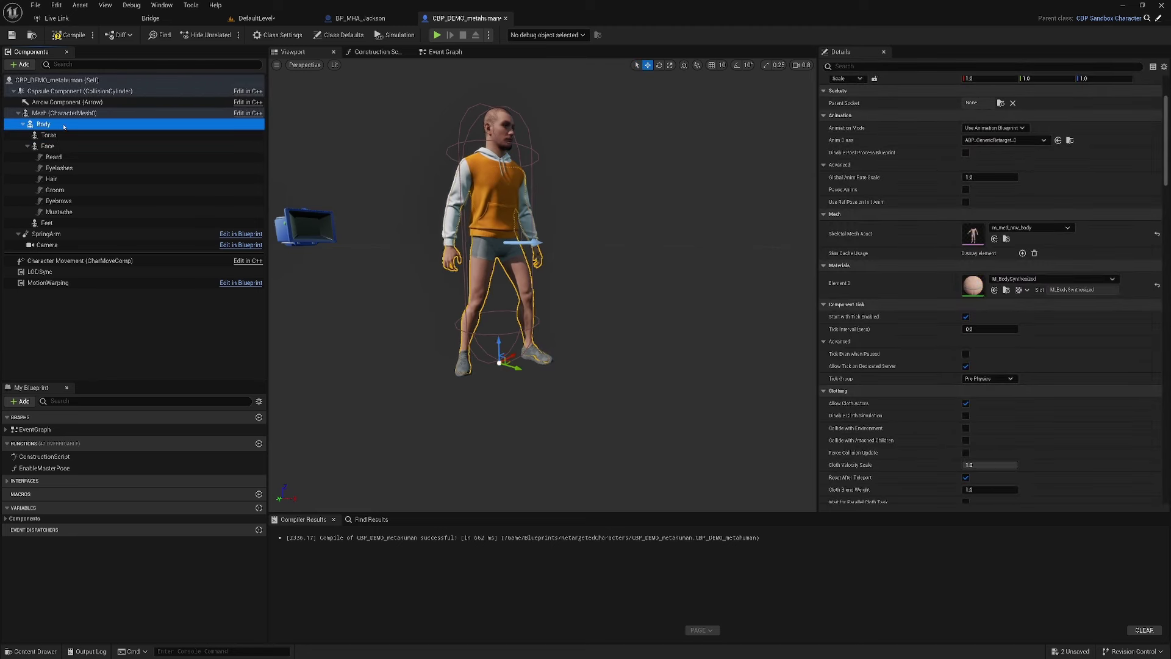
Step: Add an empty Skeletal Mesh component named Legs beneath Body, then compile CBP_DEMO_metahuman
left_click(24, 65)
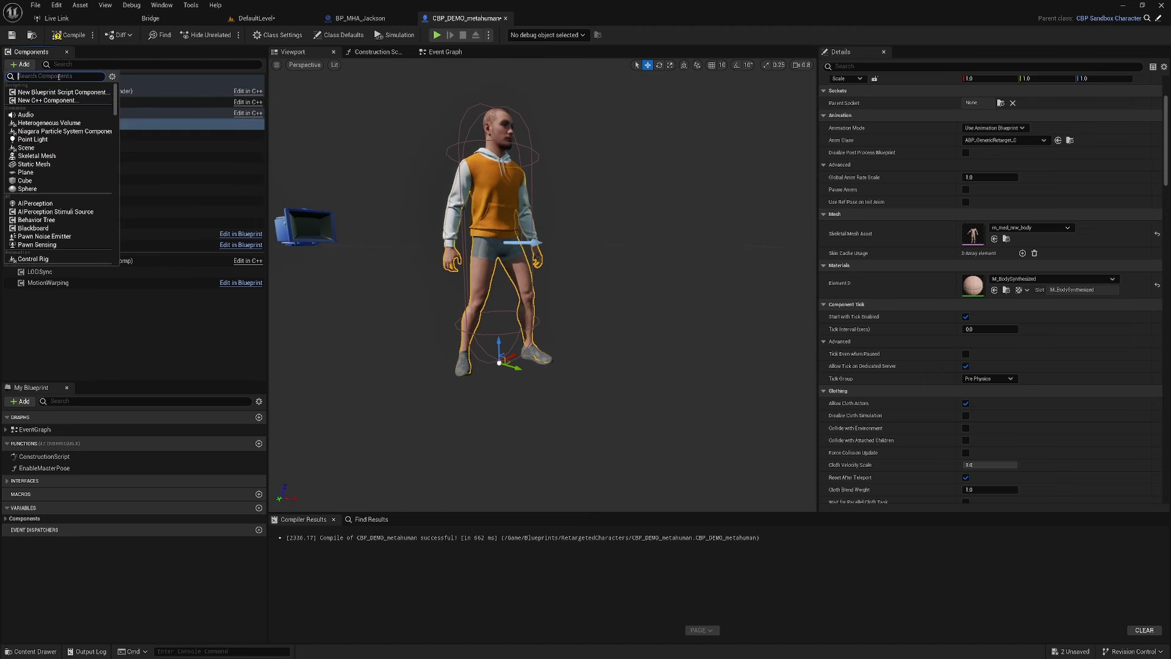
type("skele")
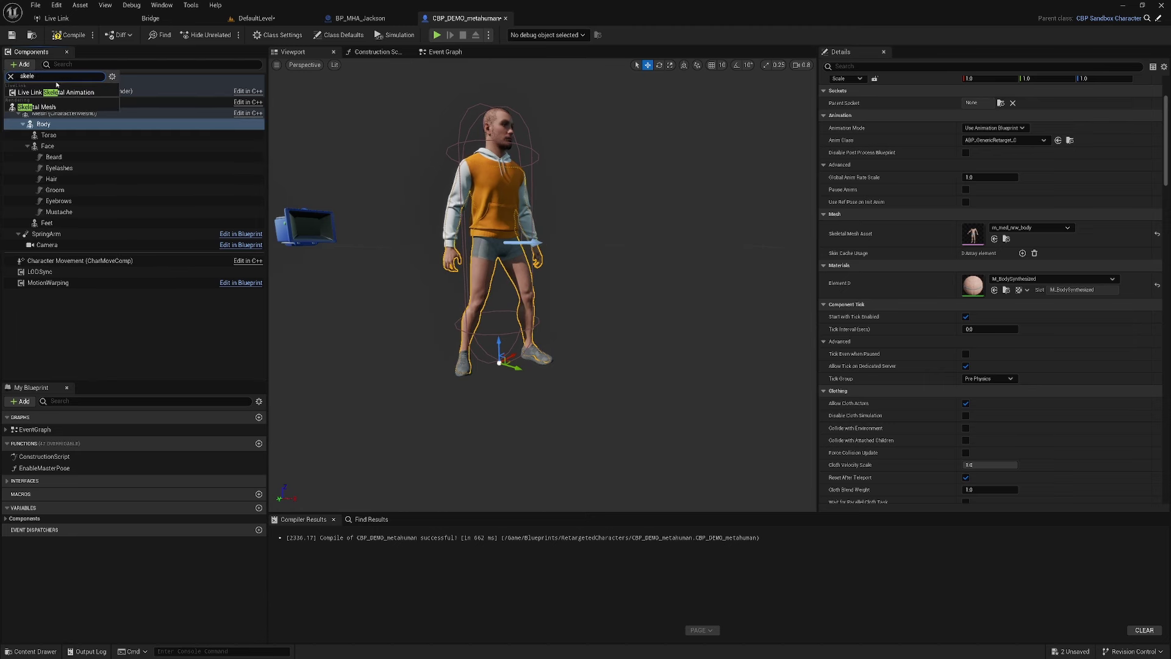
left_click(36, 106)
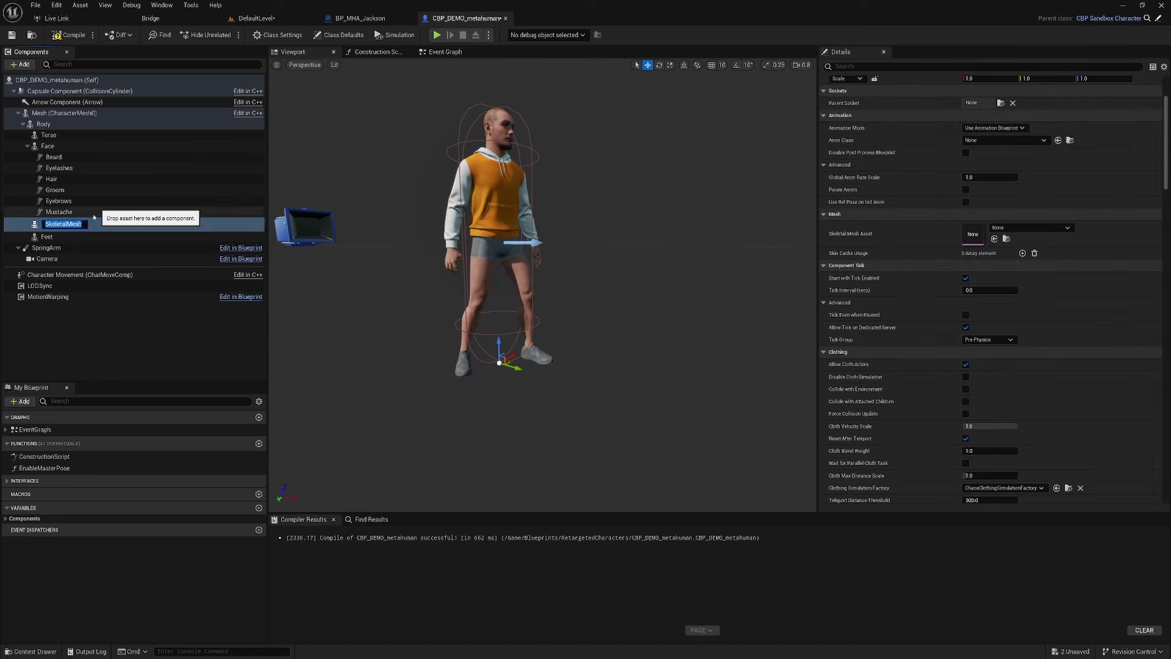
type("Legs")
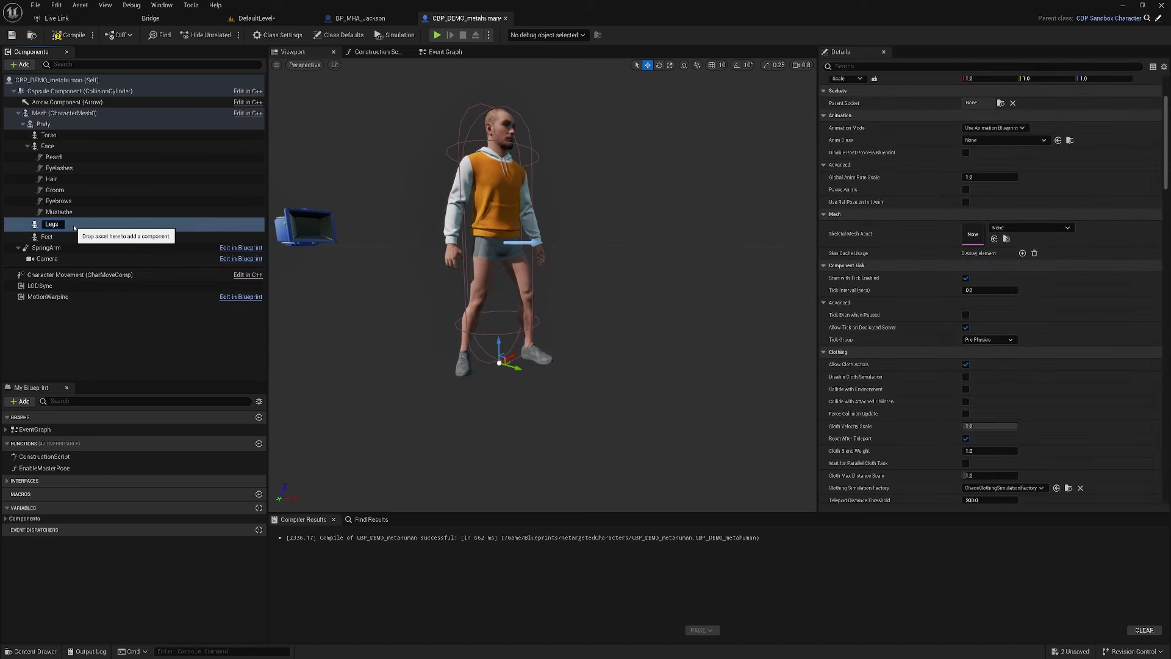
key("Return")
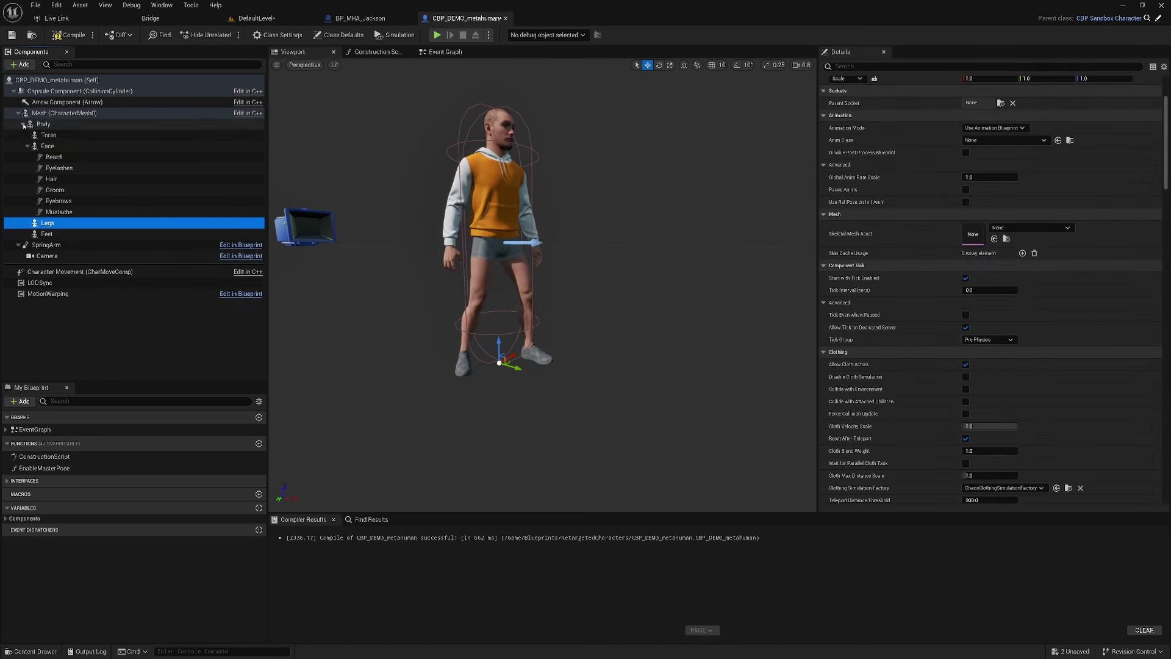
key("Escape")
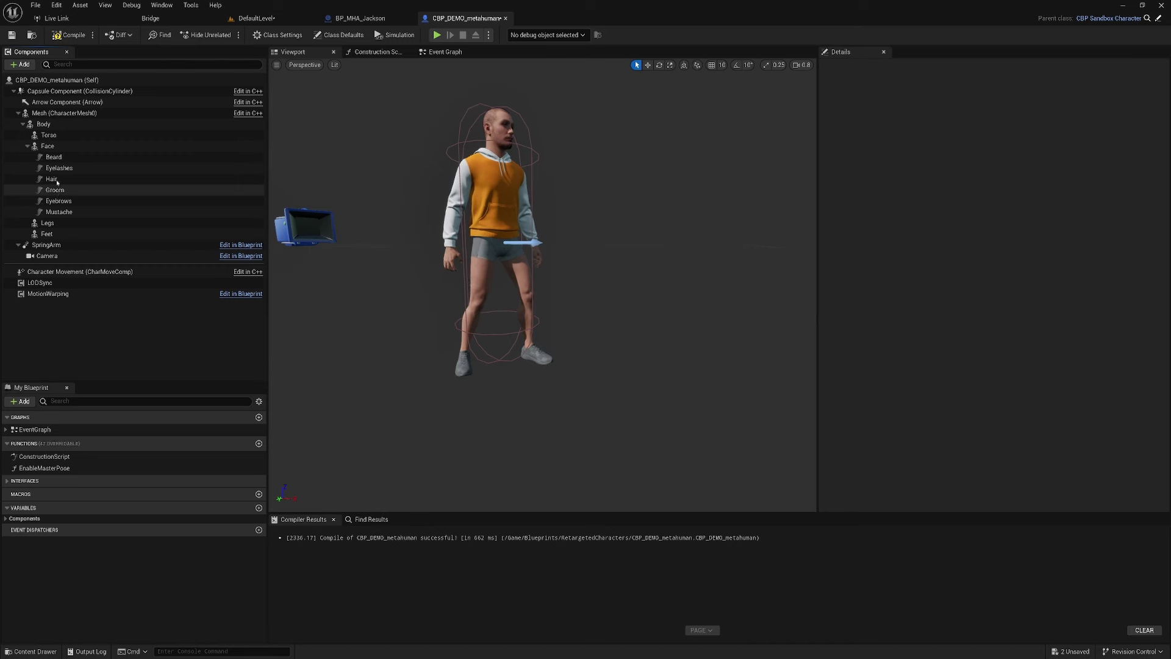
left_click(27, 146)
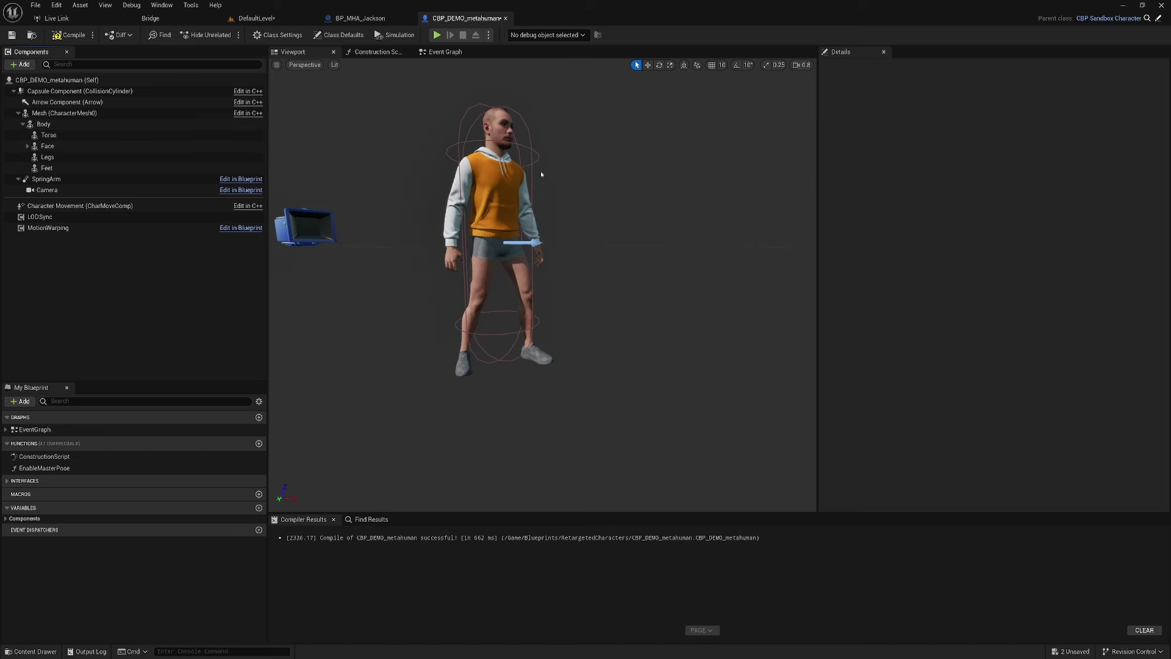
left_click(64, 156)
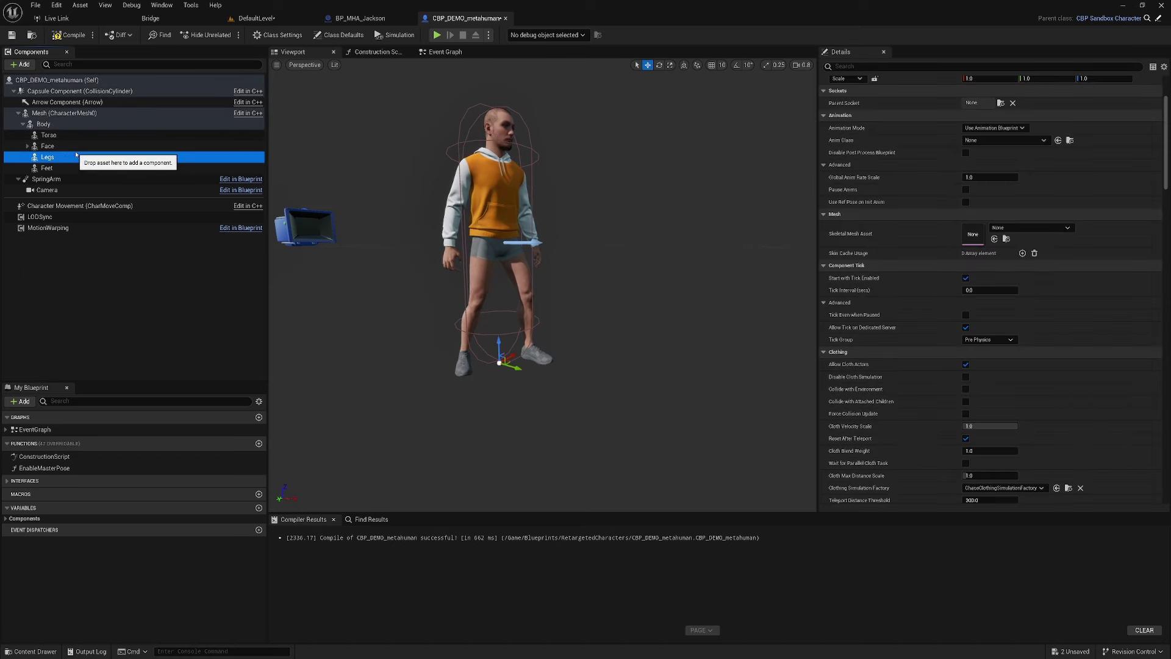
left_click(71, 36)
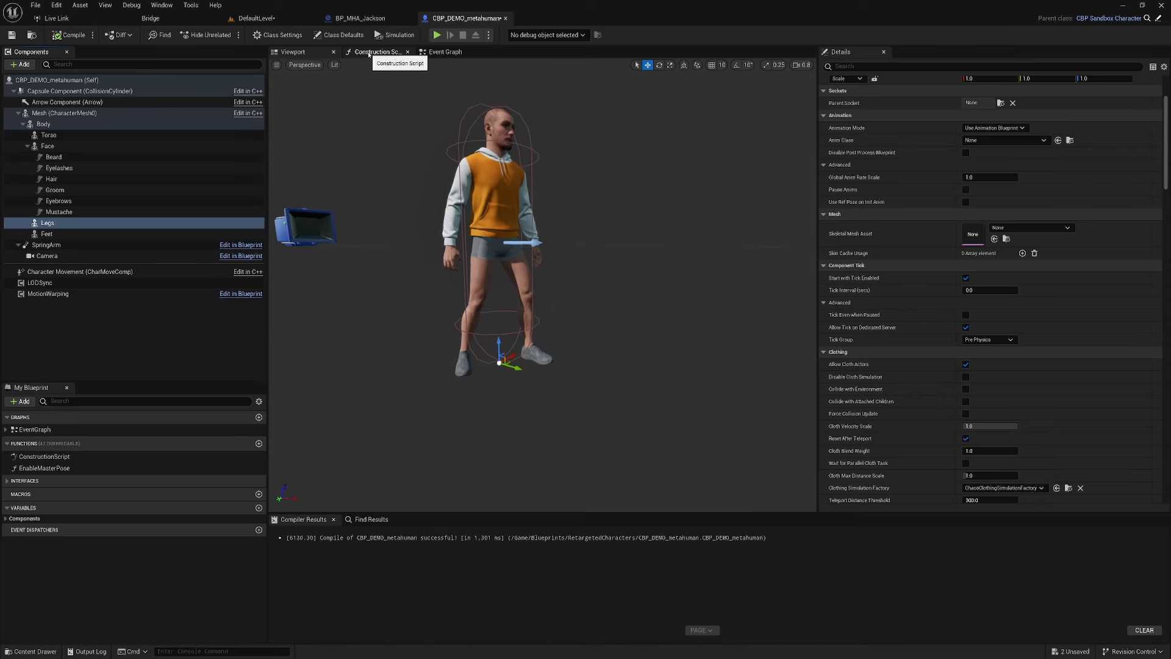
Step: Drop a Legs reference into the Construction Script graph beside the Enable Master Pose chain
left_click(369, 54)
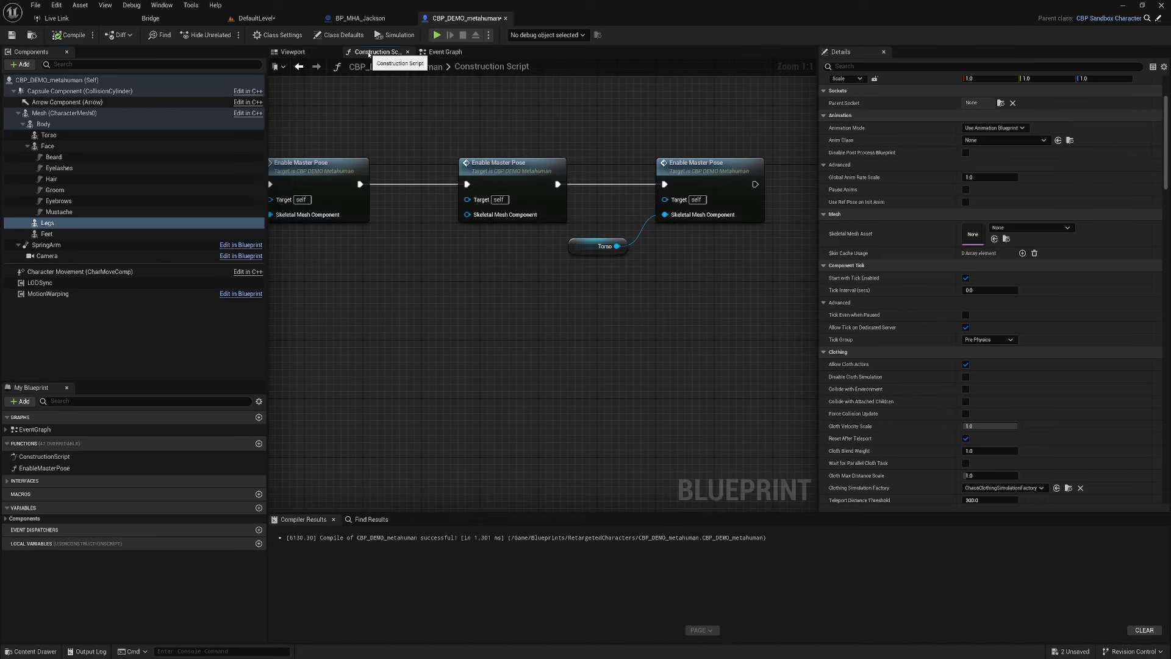
right_click_drag(449, 126, 594, 261)
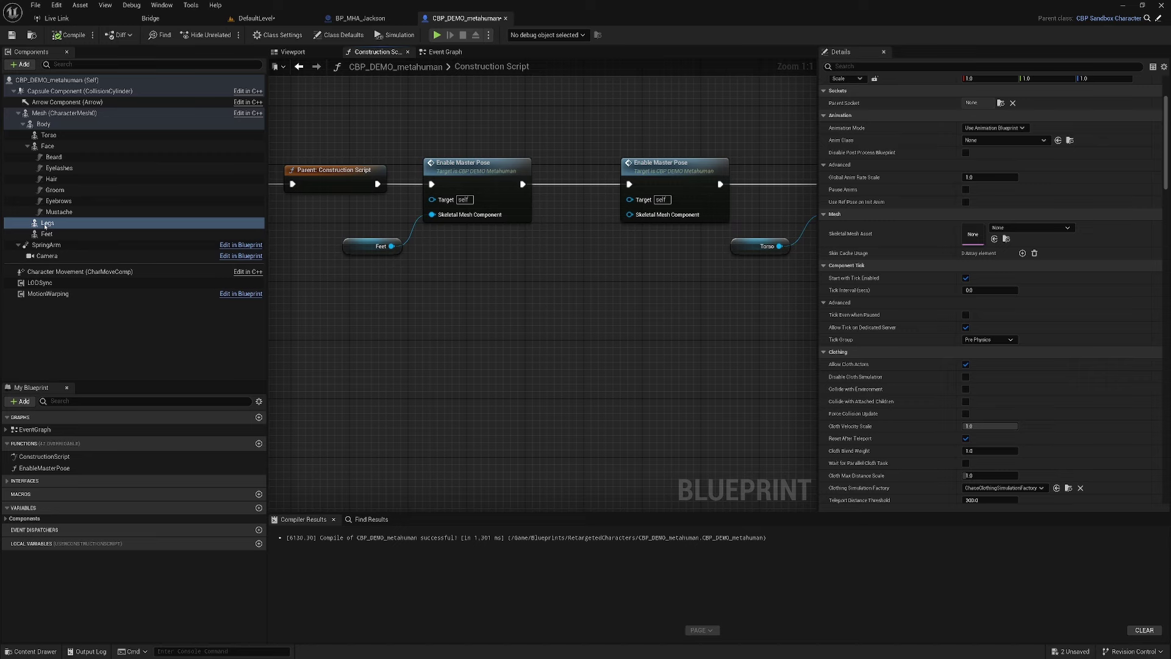
scroll(487, 257, "down", 2)
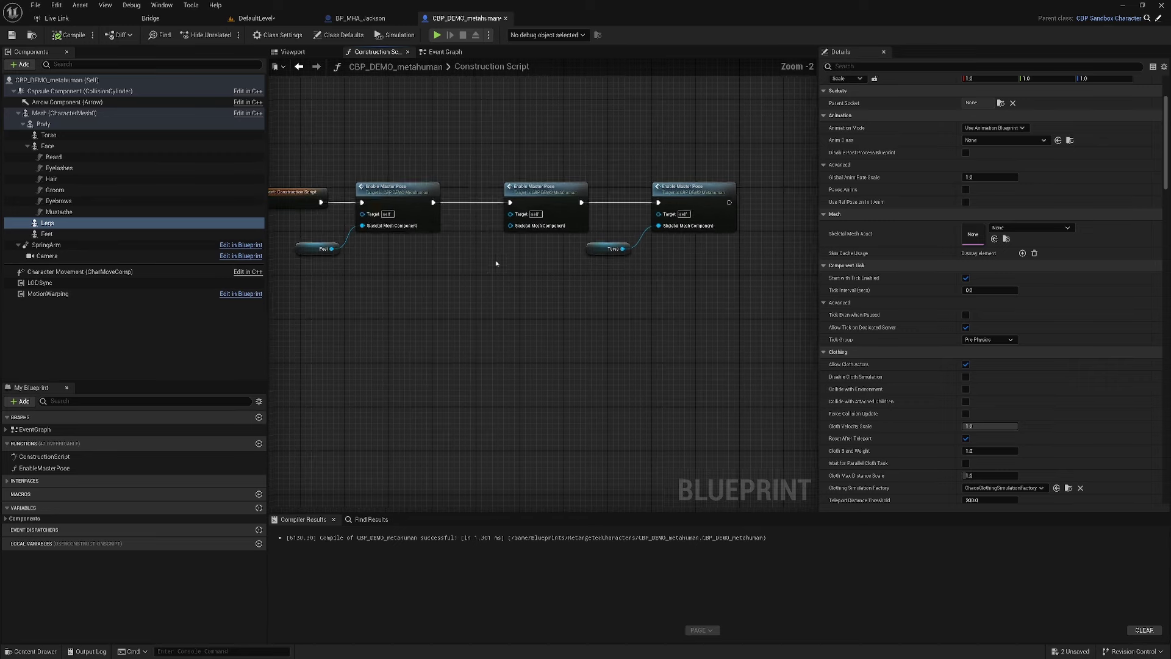
right_click_drag(496, 256, 585, 263)
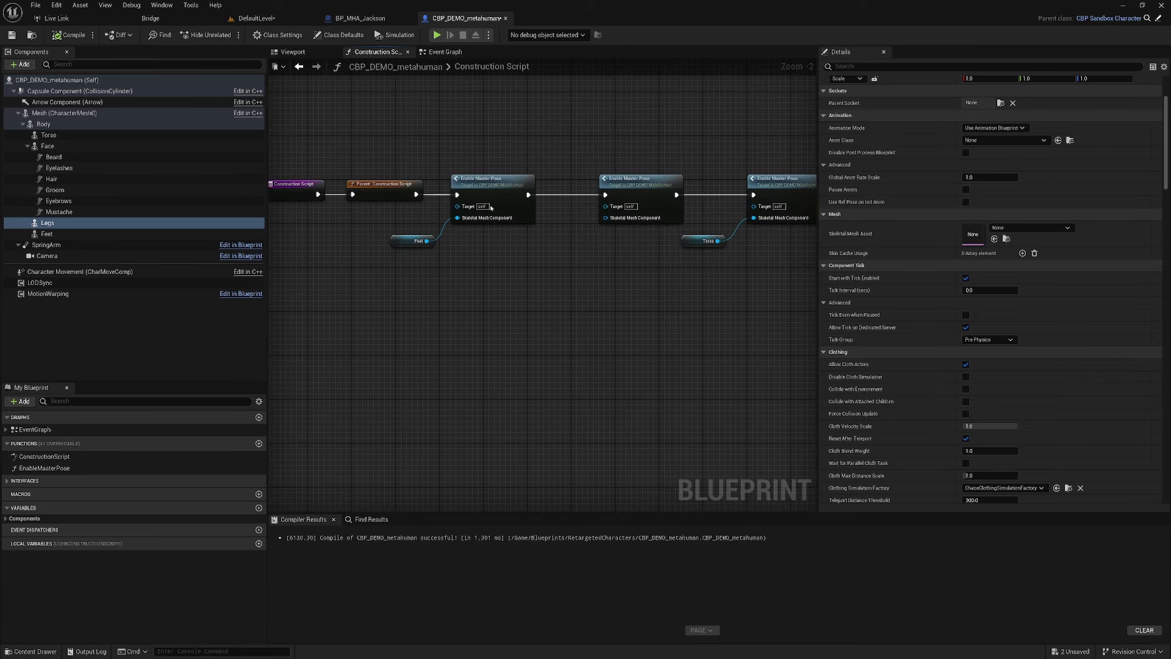
mouse_move(589, 257)
right_mouse_down()
mouse_move(574, 277)
mouse_move(507, 216)
right_mouse_up()
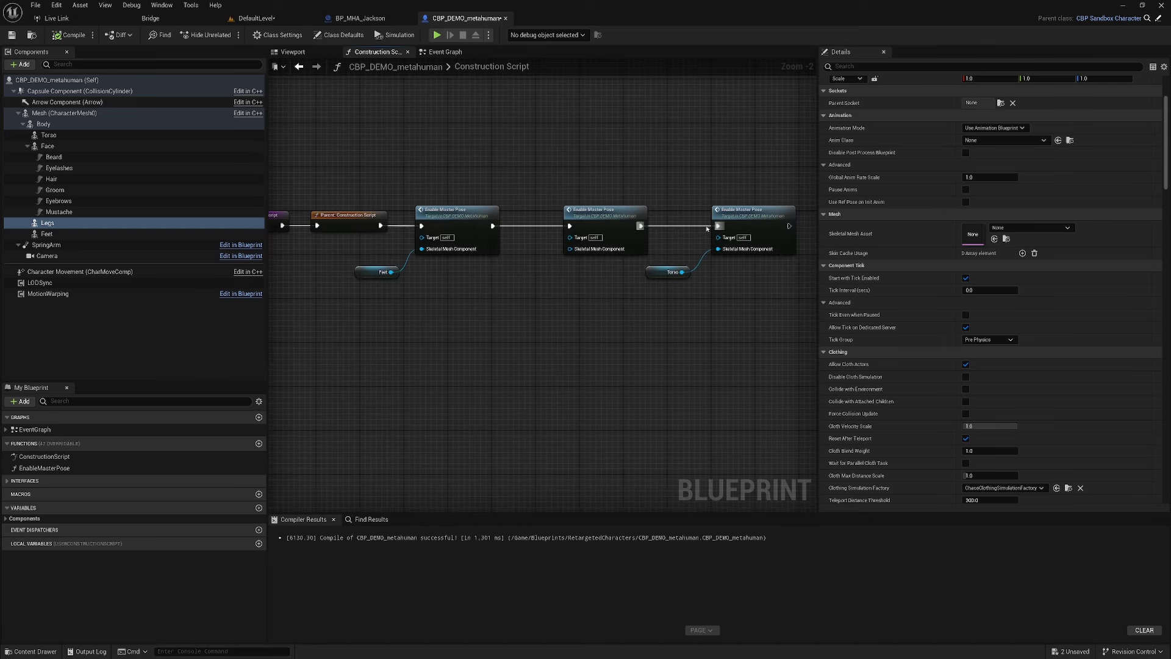
scroll(509, 291, "up", 2)
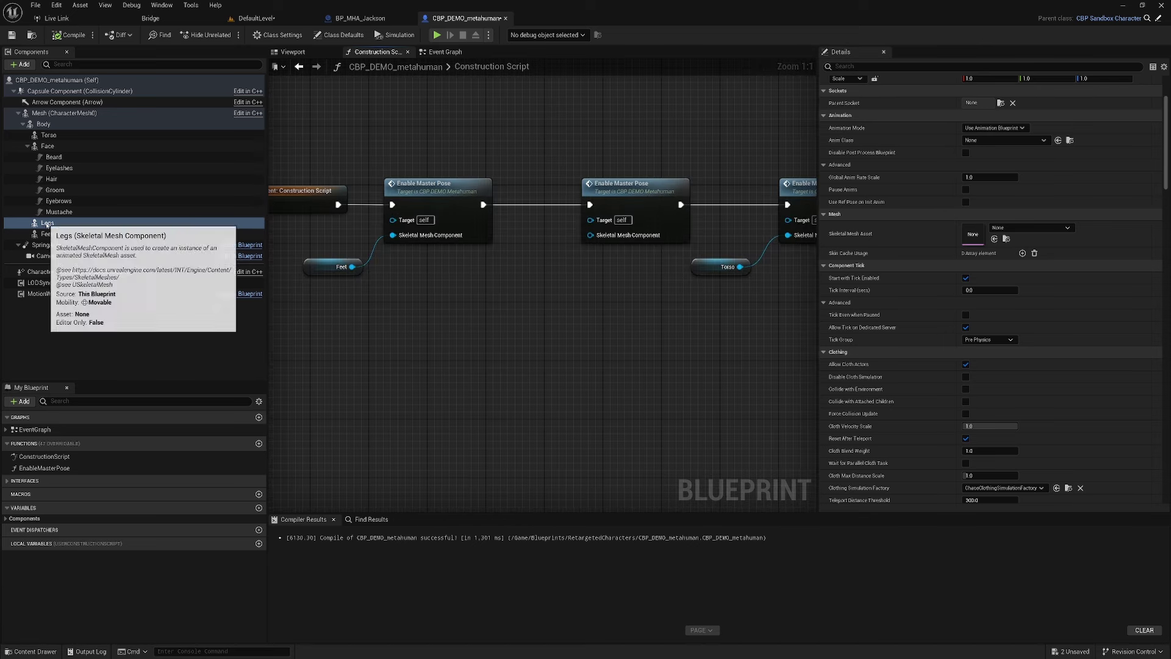
mouse_move(47, 223)
left_mouse_down()
mouse_move(501, 277)
mouse_move(592, 234)
left_mouse_up()
Step: Add a new Enable Master Pose node below the existing chain
right_click_drag(633, 295, 532, 283)
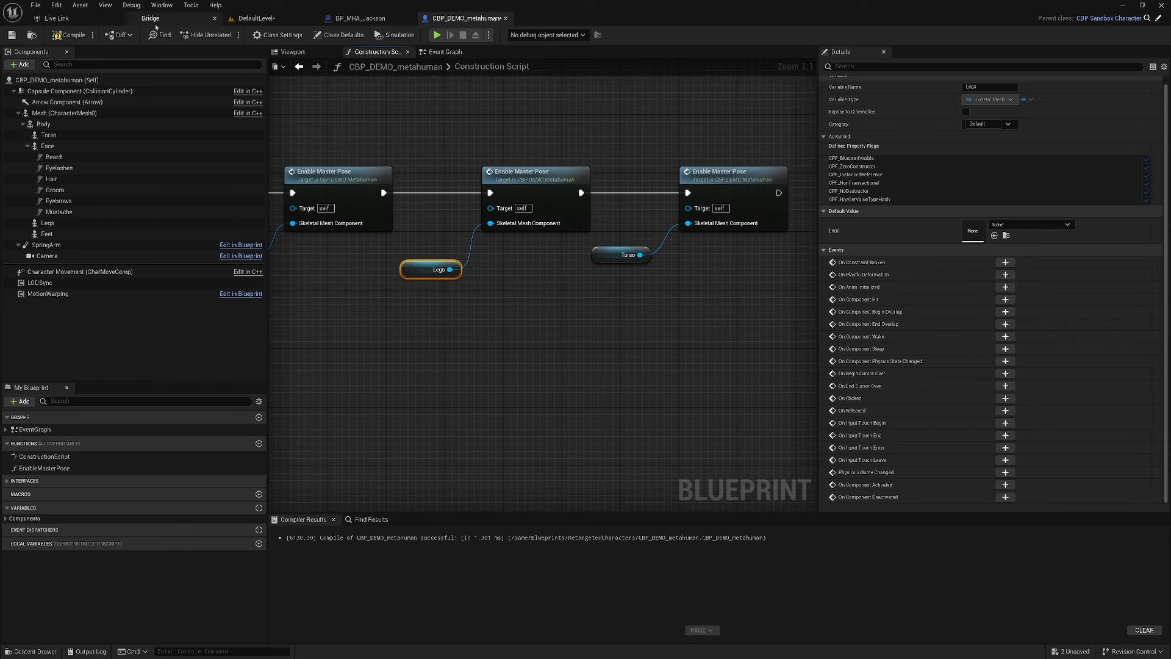
right_click_drag(378, 122, 613, 299)
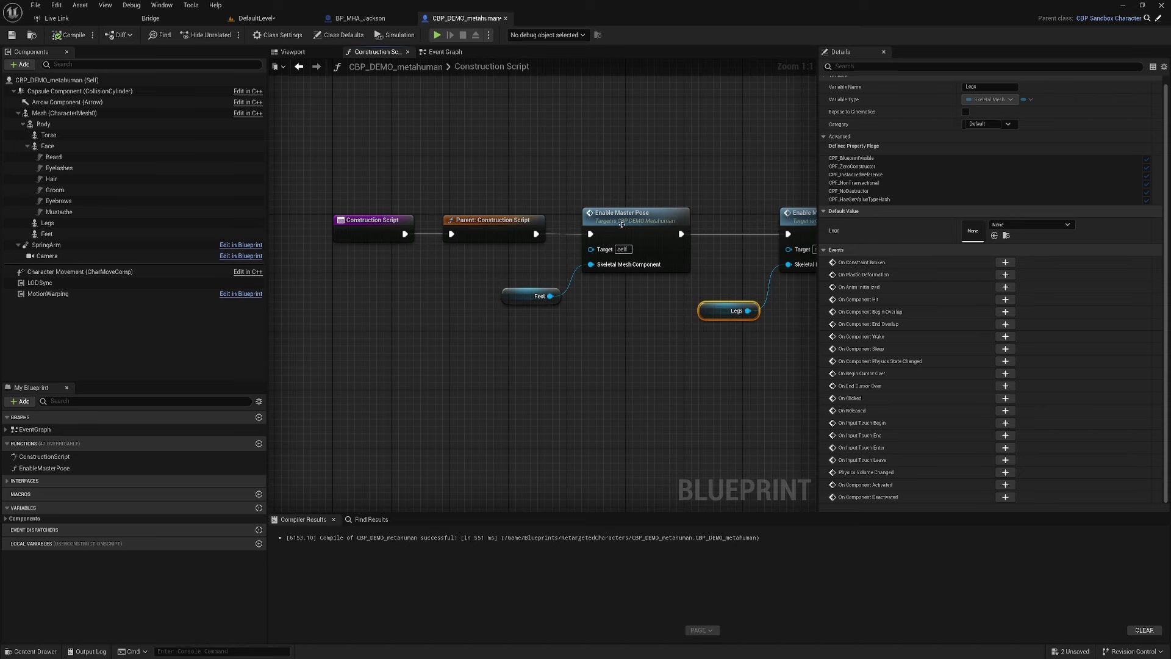
left_click(135, 135)
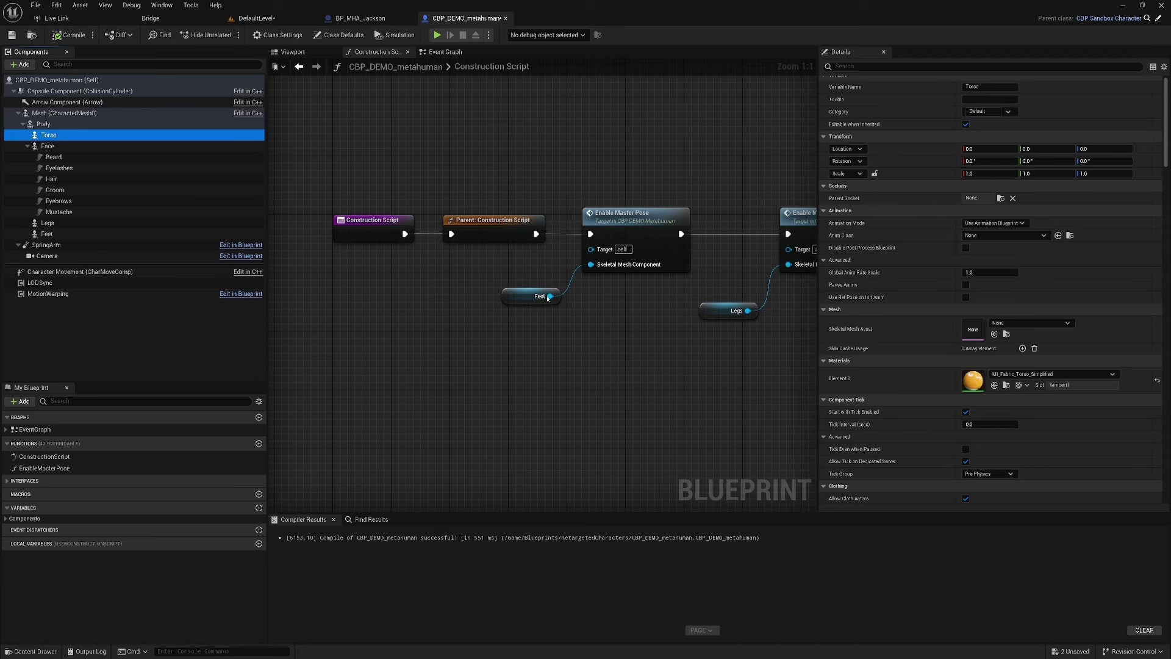
right_click(608, 365)
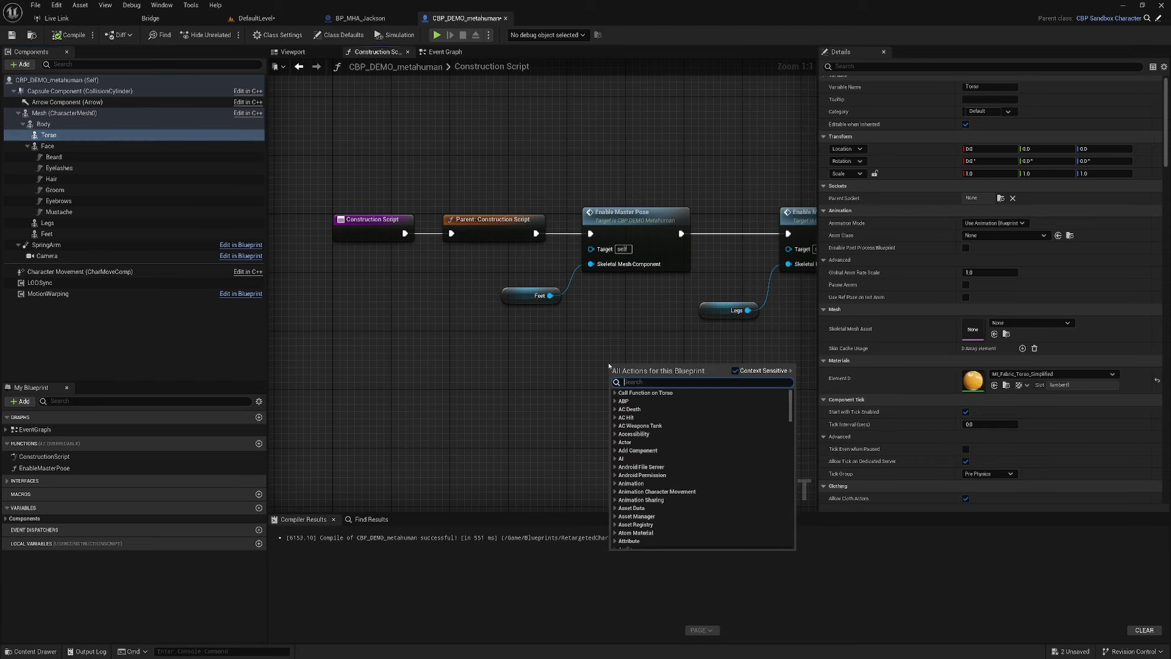
type("enable")
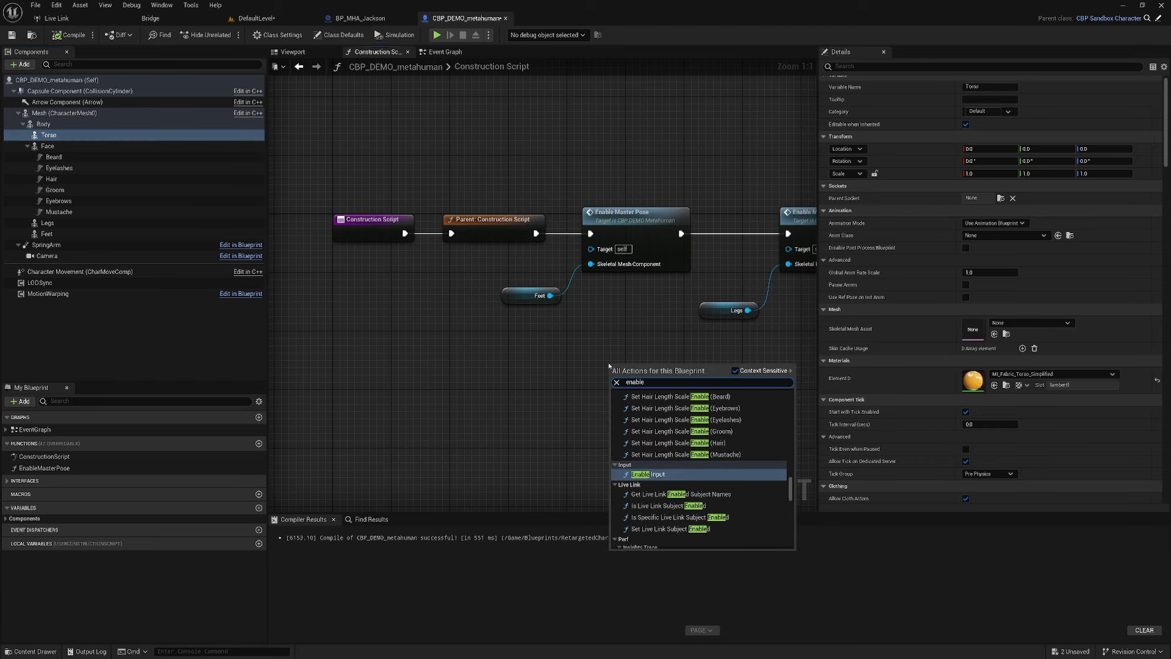
type(" mast")
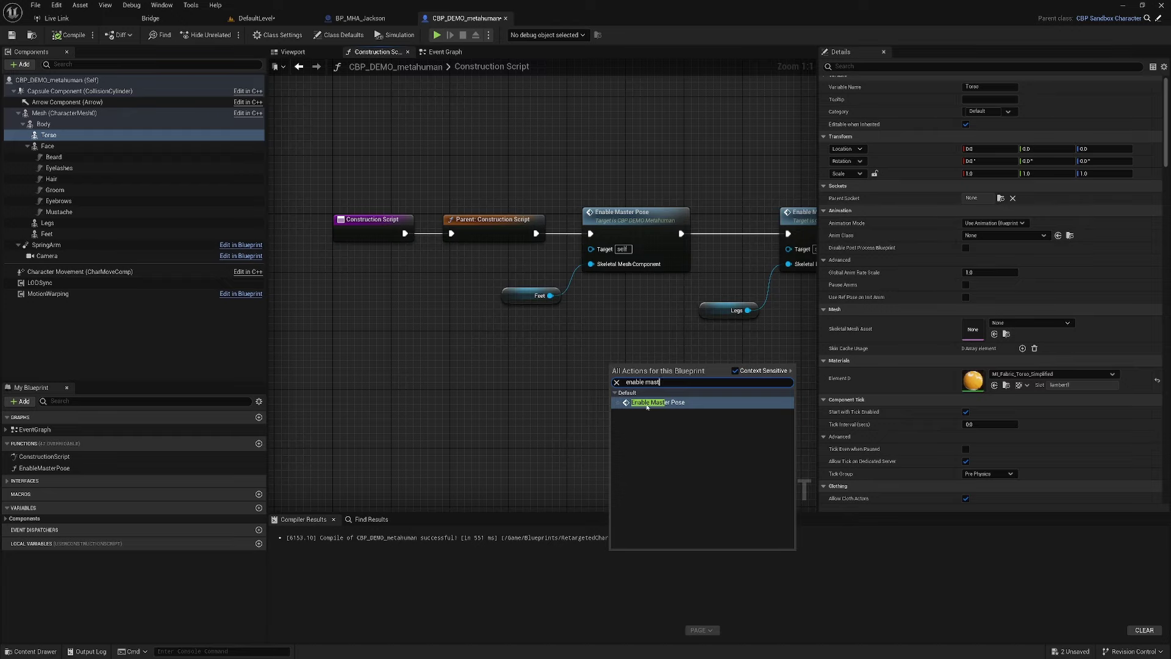
left_click(648, 403)
left_click_drag(650, 366, 628, 354)
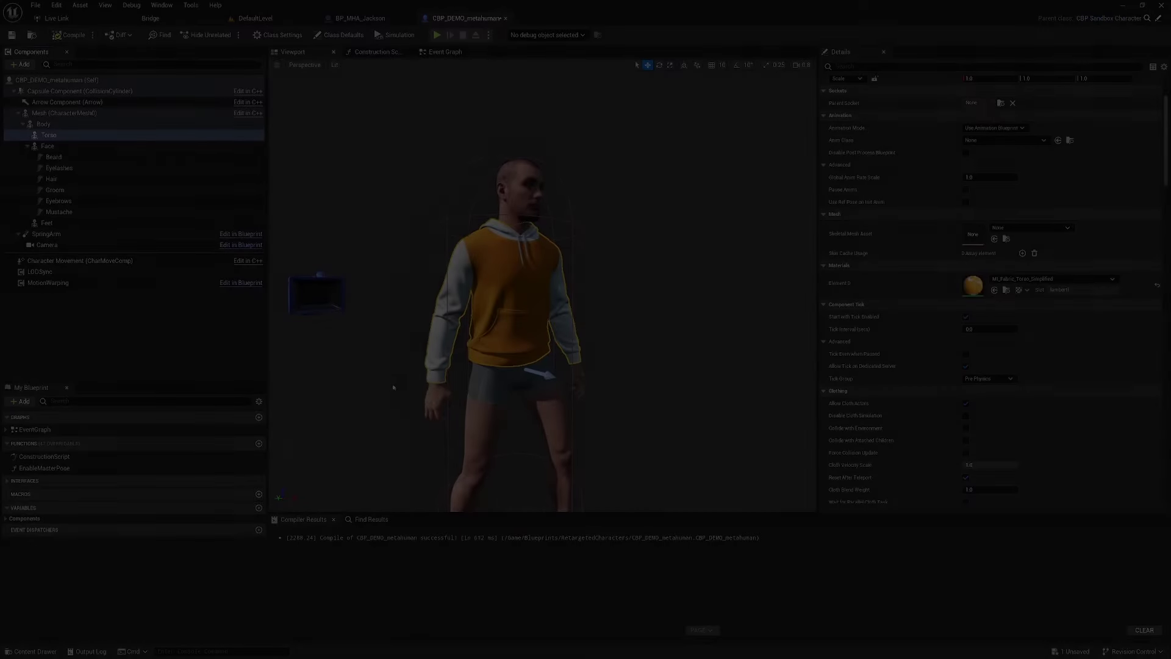
Step: Give Feet the f_med_nrw_shs_flipflops mesh and reset its material to M_shs_flipflops
left_click(35, 651)
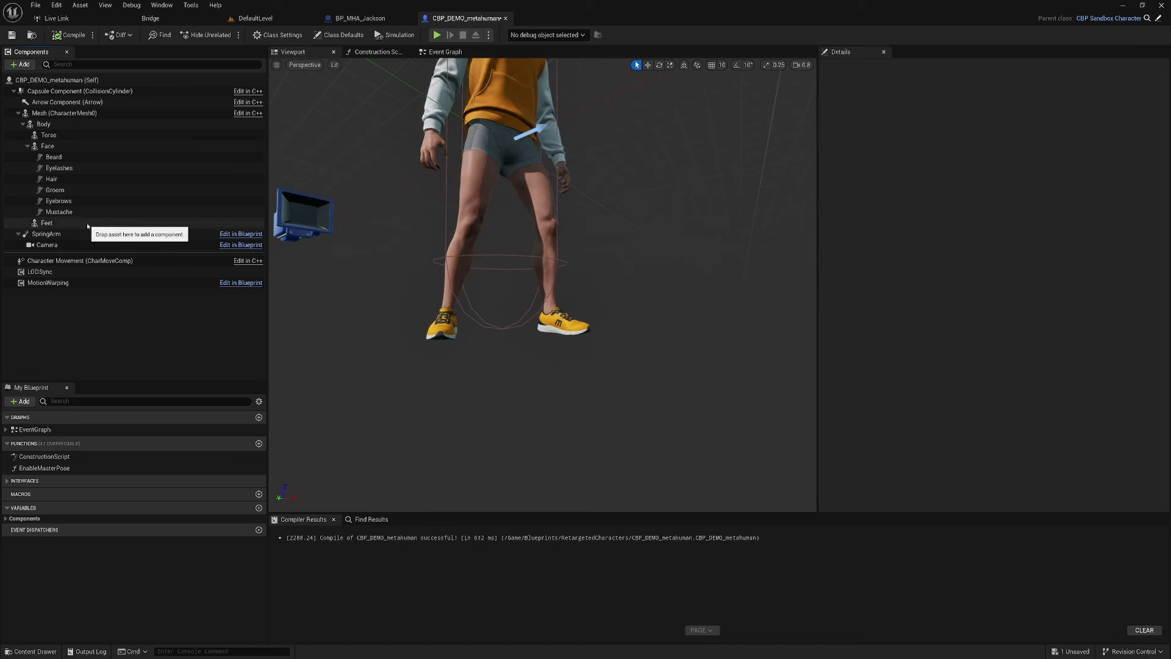
left_click(85, 222)
left_click(1045, 228)
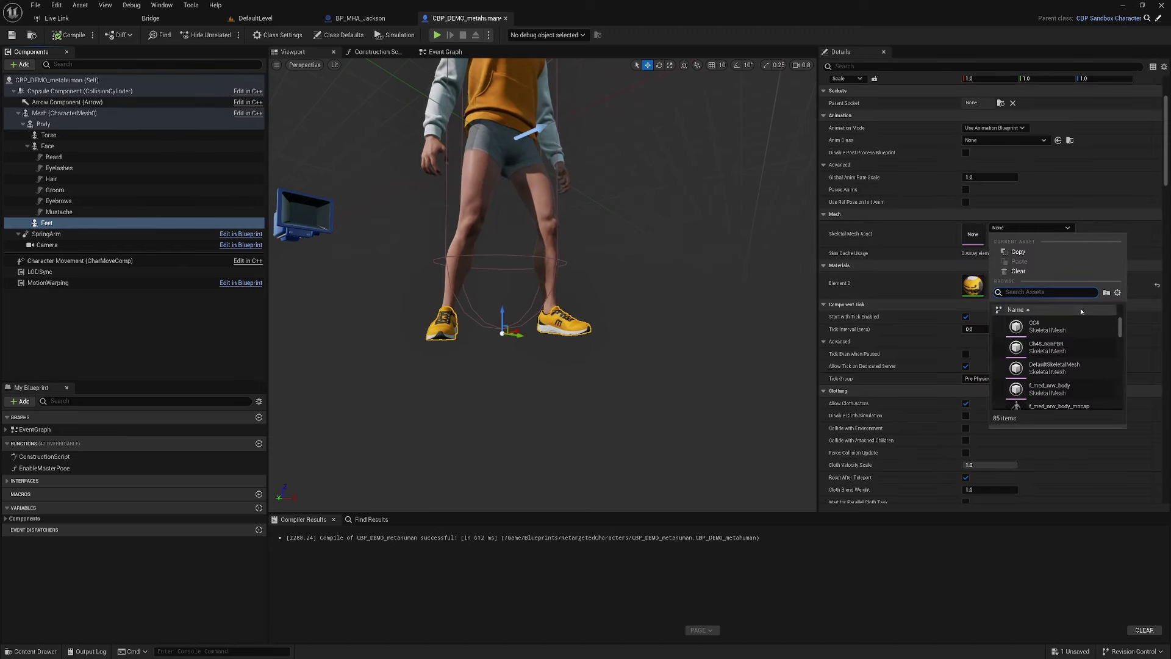
scroll(1061, 342, "down", 3)
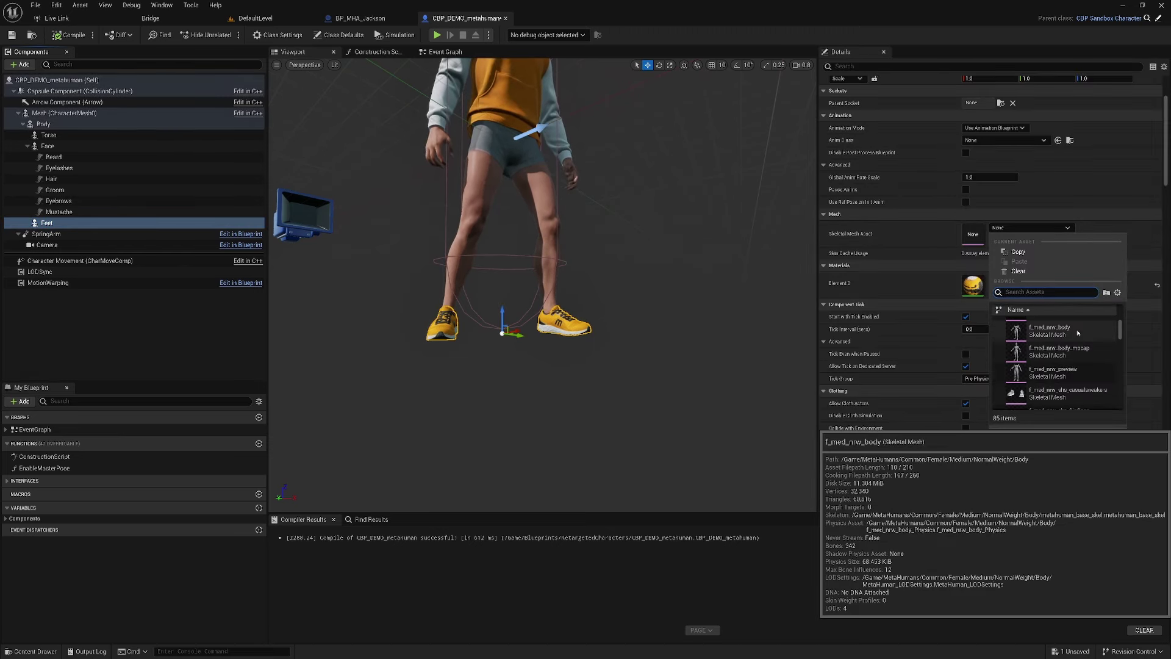
scroll(1080, 334, "down", 2)
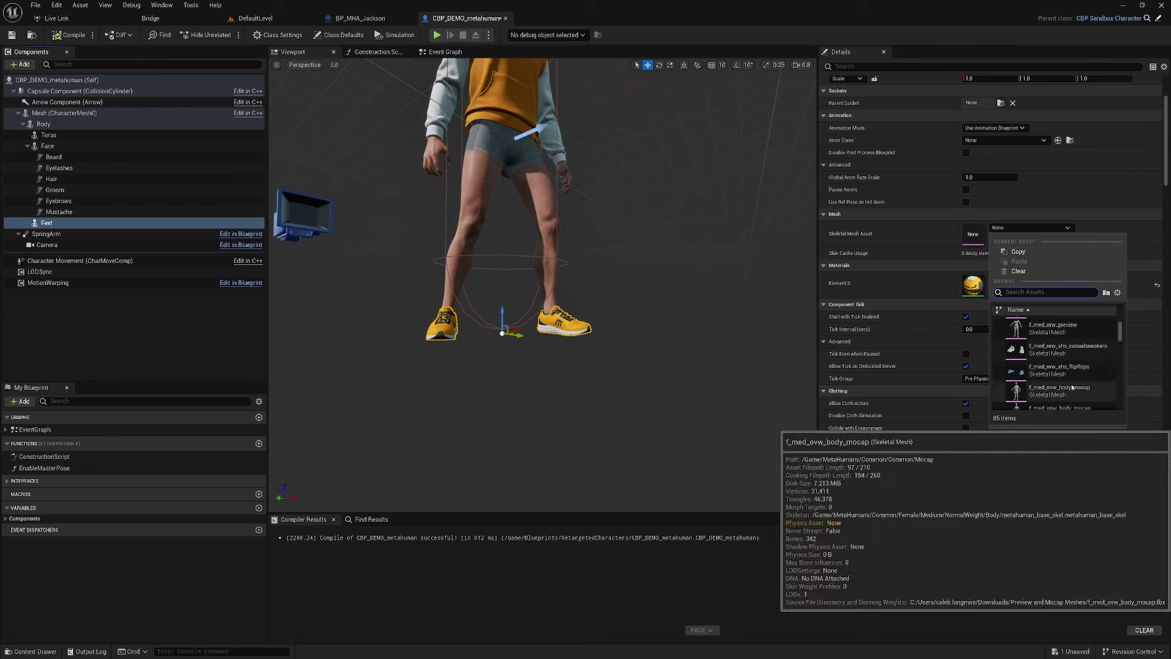
left_click(1061, 370)
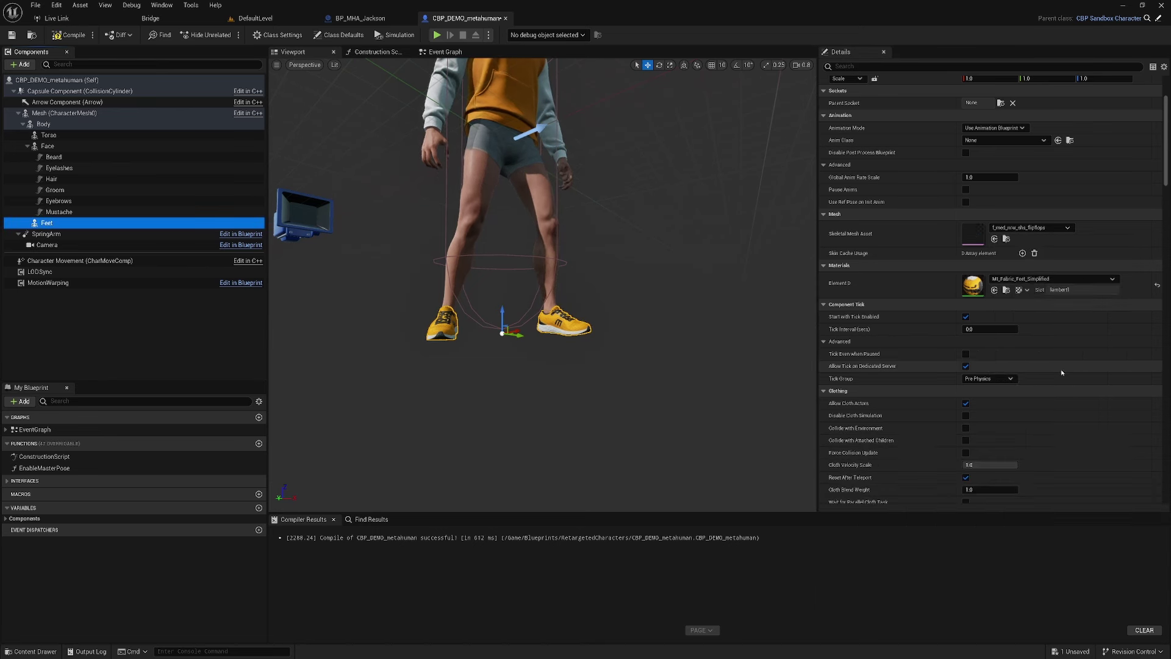
left_click(1157, 286)
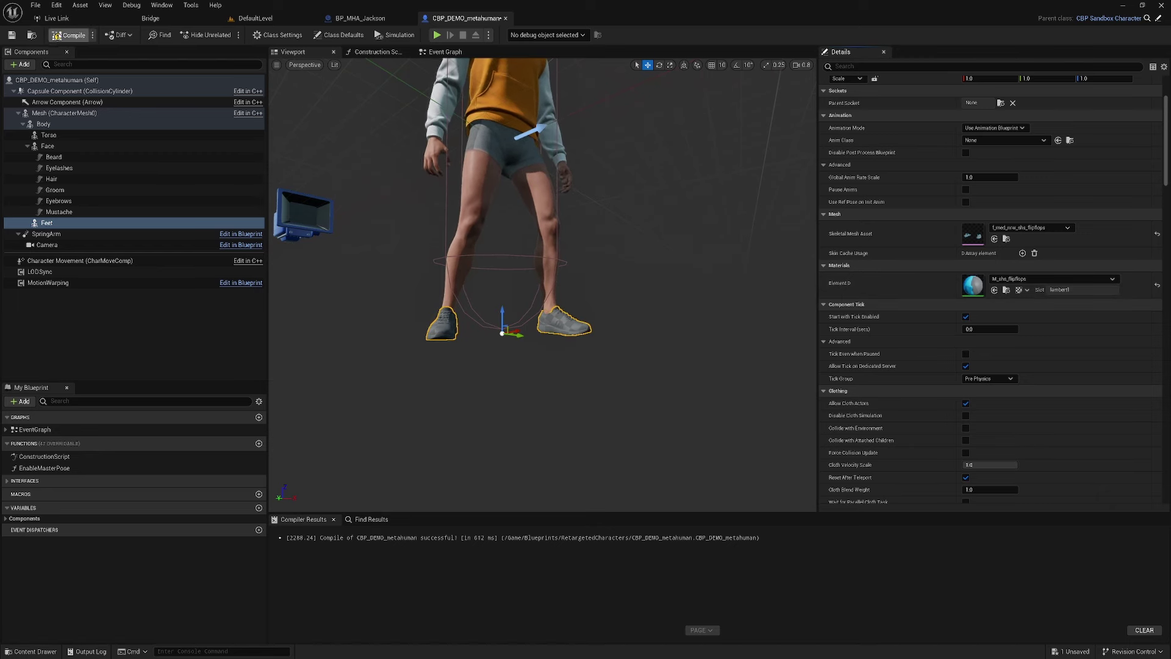
mouse_move(542, 366)
left_mouse_down("alt")
mouse_move(464, 354)
mouse_move(451, 133)
left_mouse_up("alt")
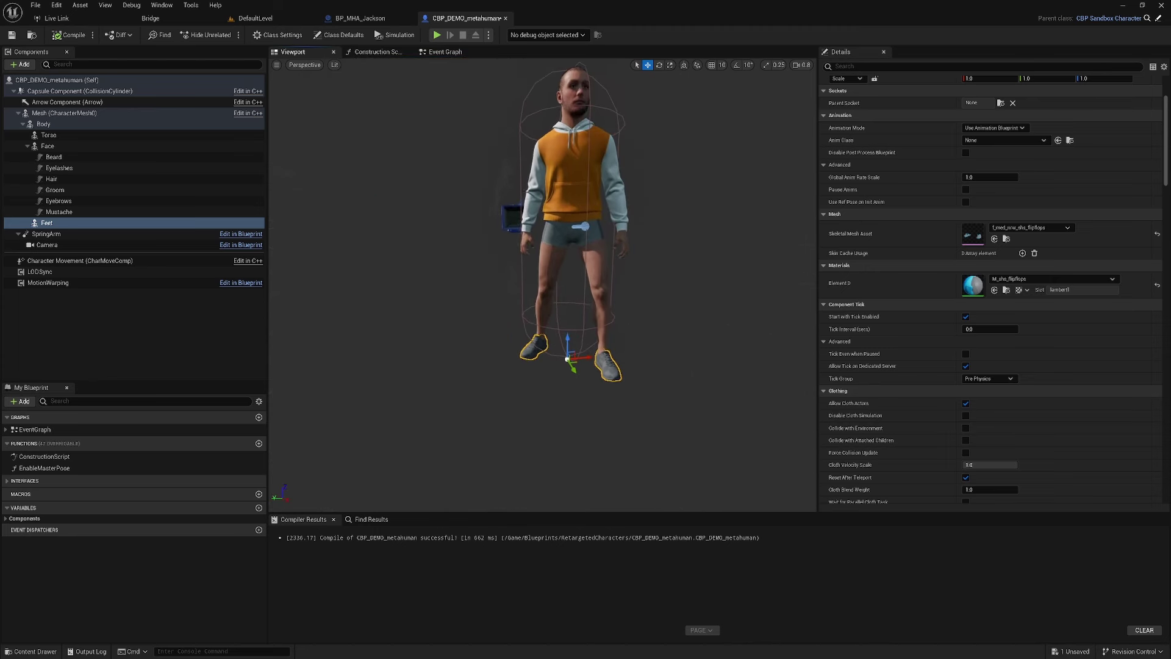
left_click_drag(698, 365, 616, 360, "alt")
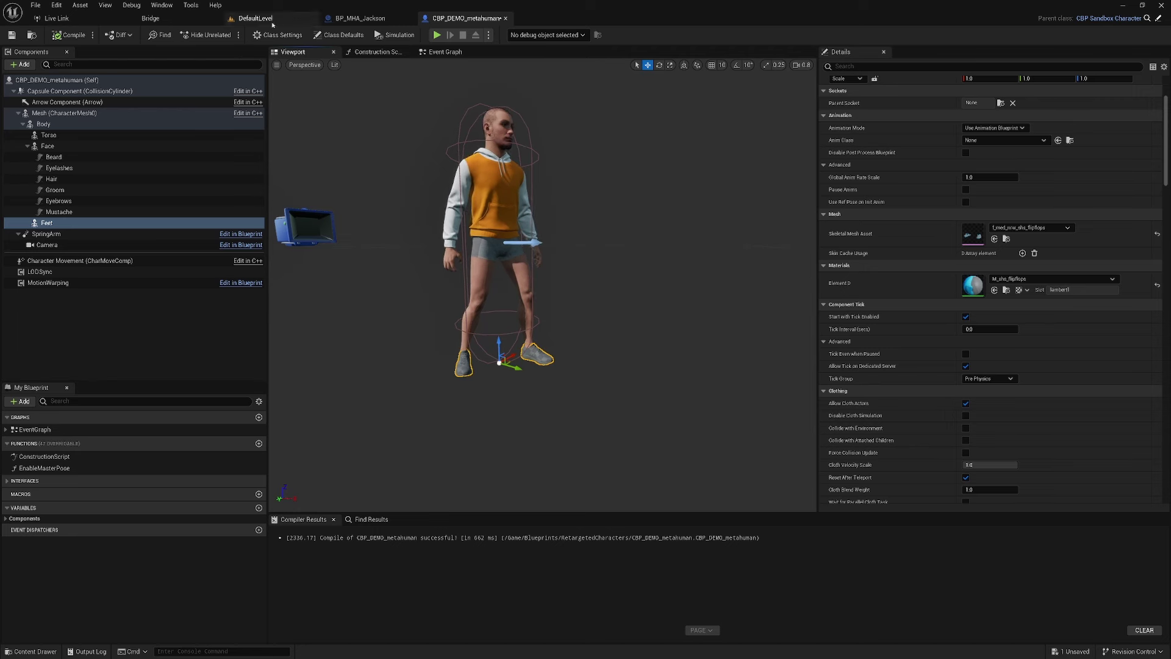
Step: Open the GameAnimationWidget from the Content/Widgets folder
left_click(30, 649)
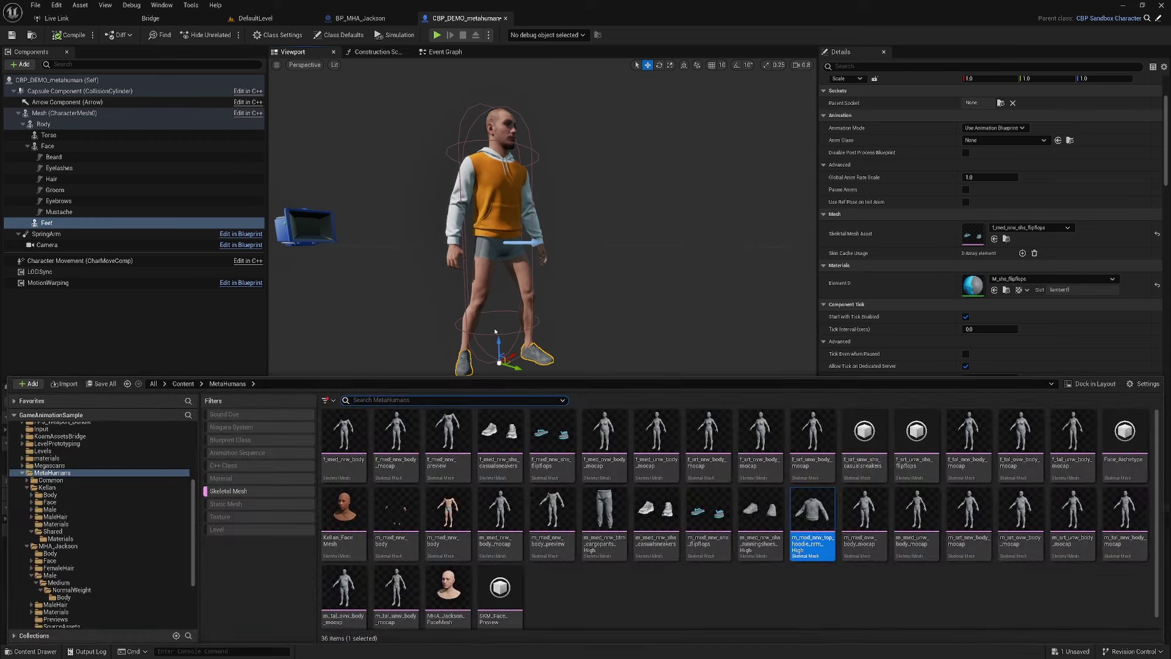
left_click_drag(482, 374, 482, 261)
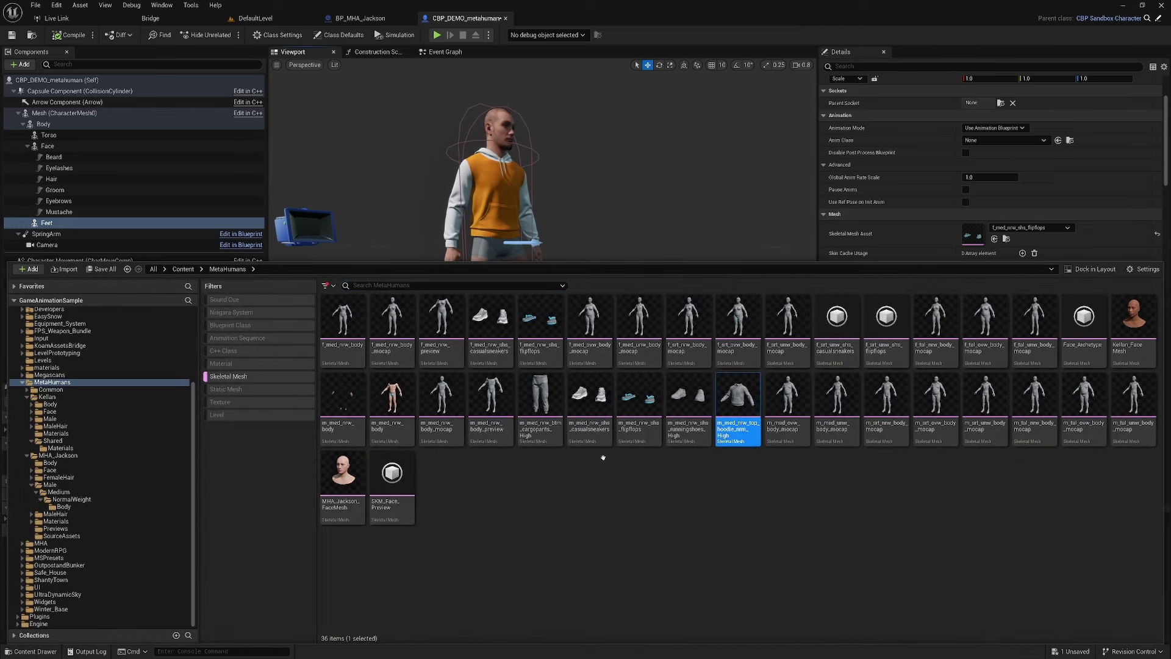
scroll(58, 327, "up", 4)
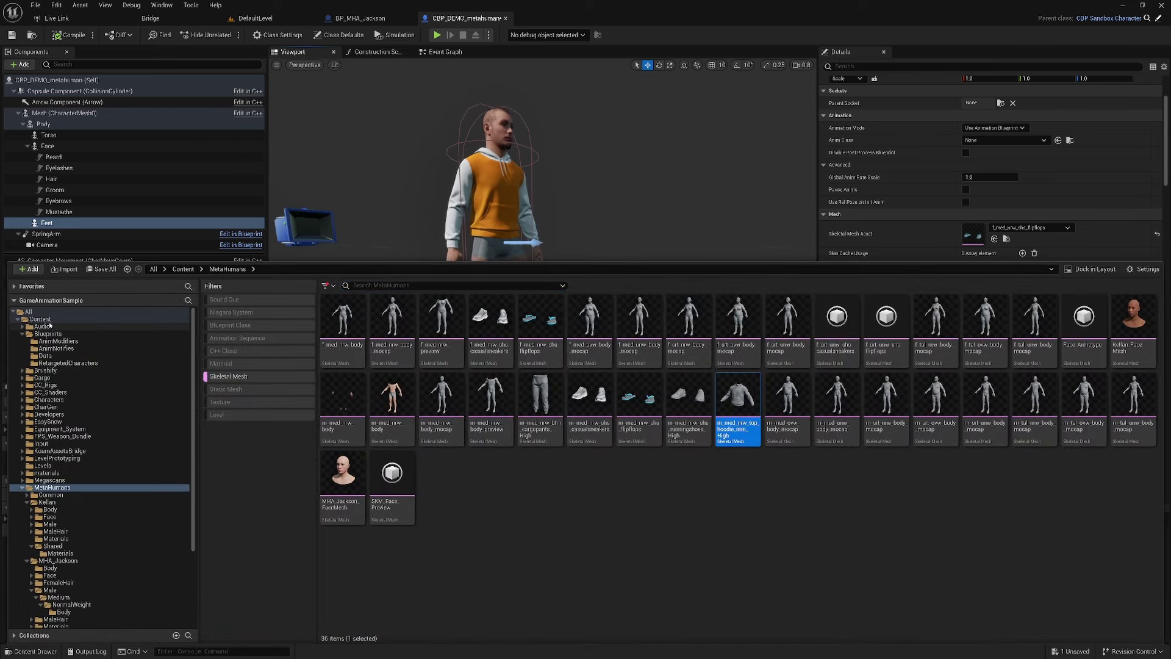
left_click(41, 318)
scroll(59, 531, "down", 5)
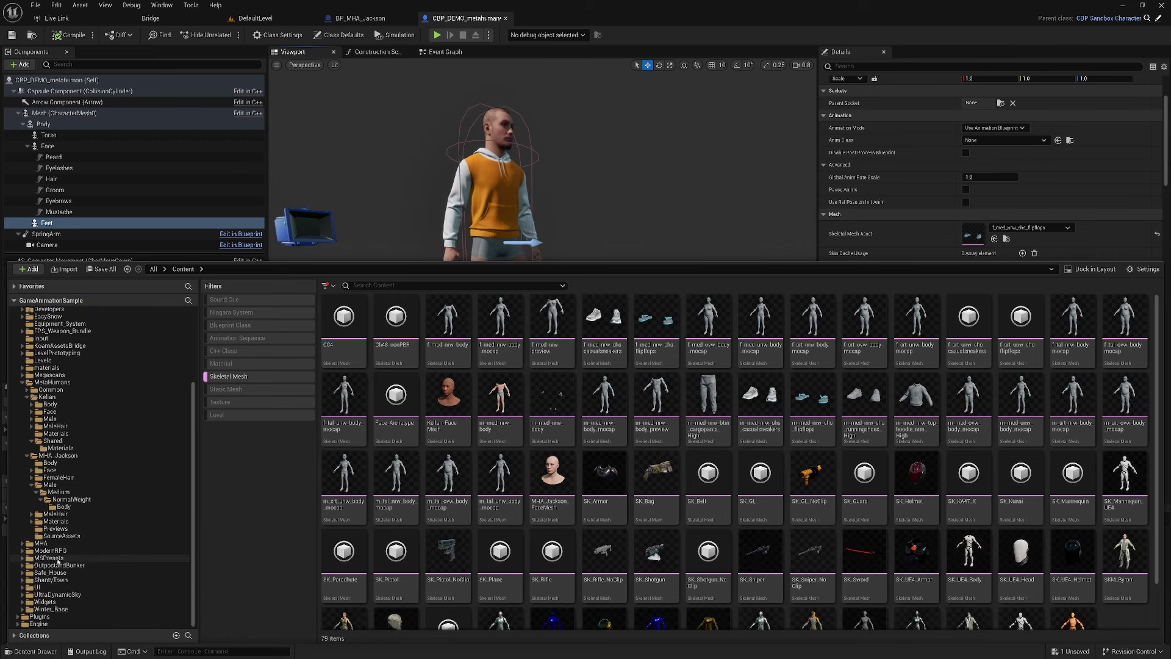
left_click(67, 602)
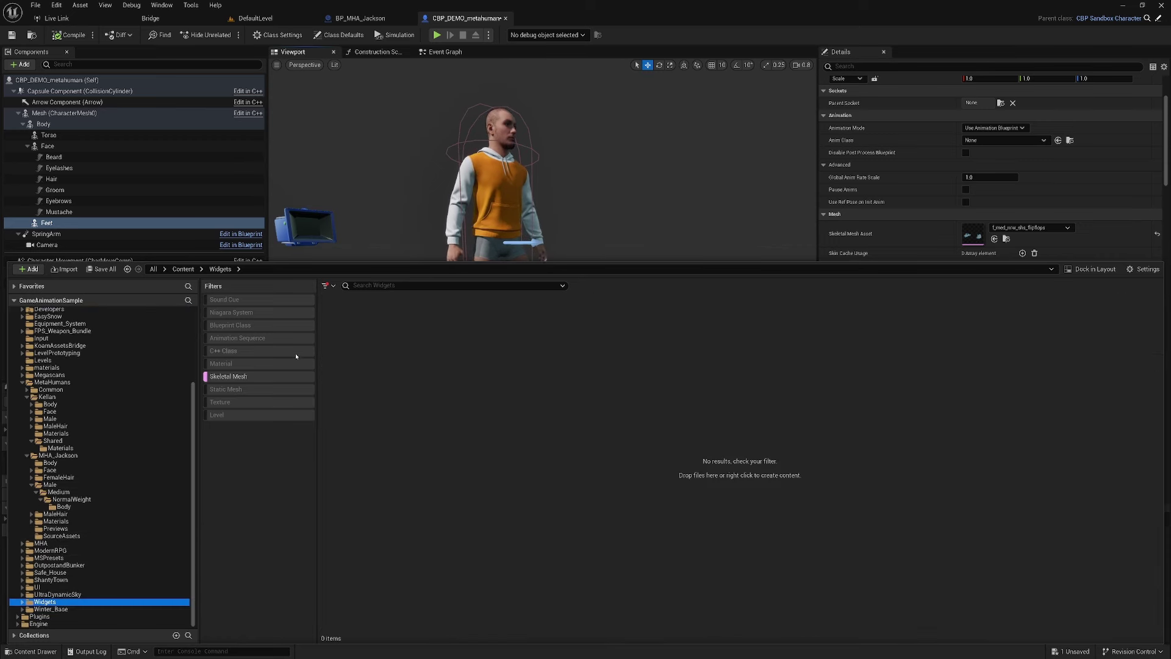
left_click(287, 376)
left_click(490, 352)
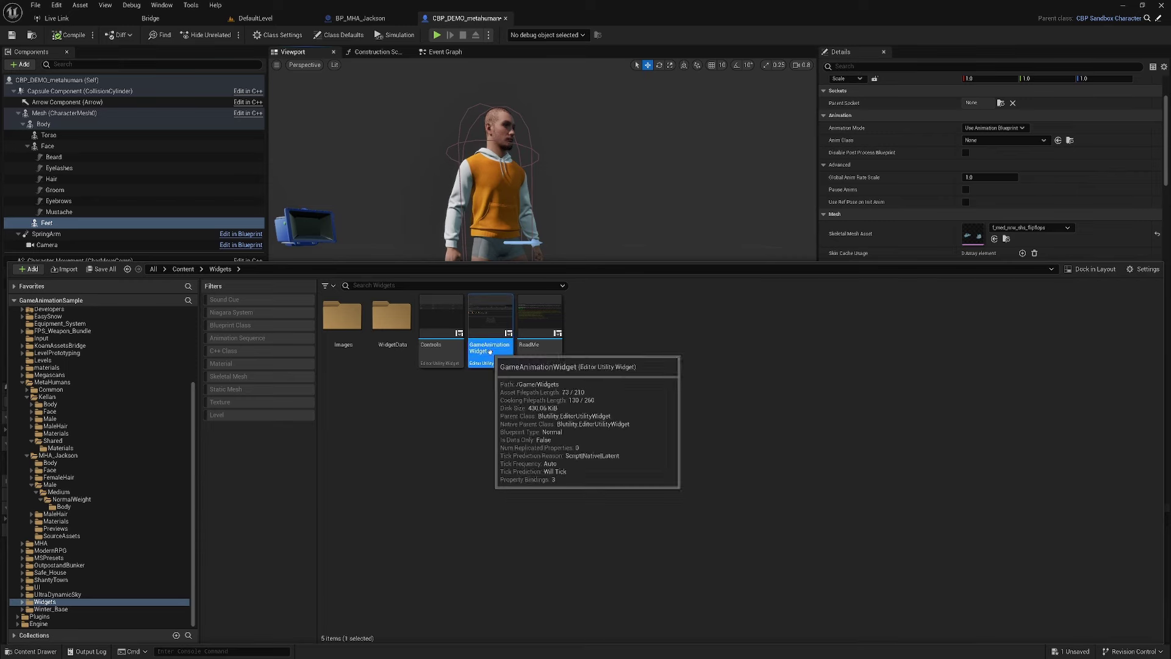
double_click(490, 352)
Step: Duplicate the fifth character button, set it to CBP_DEMO_metahuman, then compile, save and close the widget
scroll(483, 217, "up", 5)
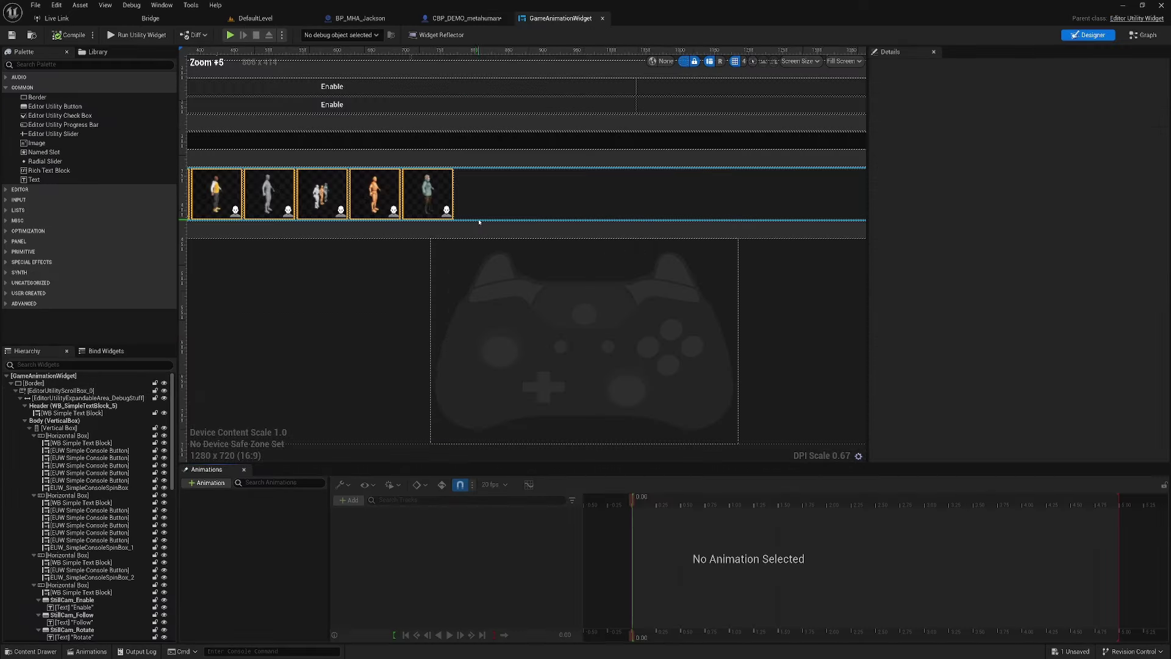
left_click(424, 185)
right_click(423, 185)
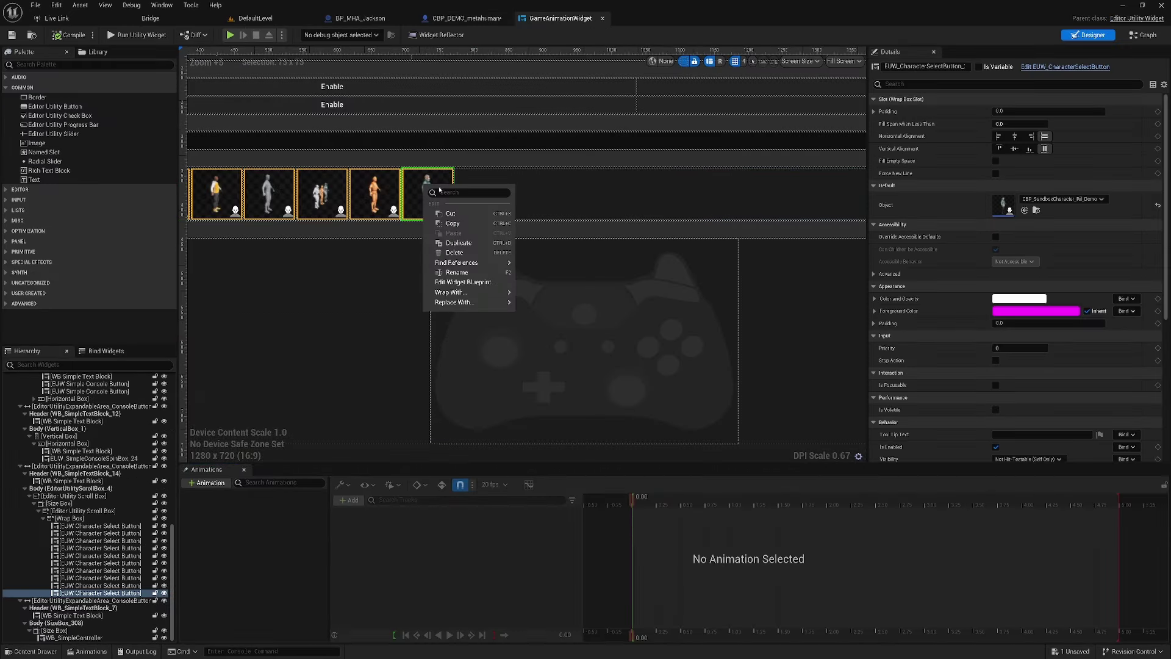
left_click(466, 243)
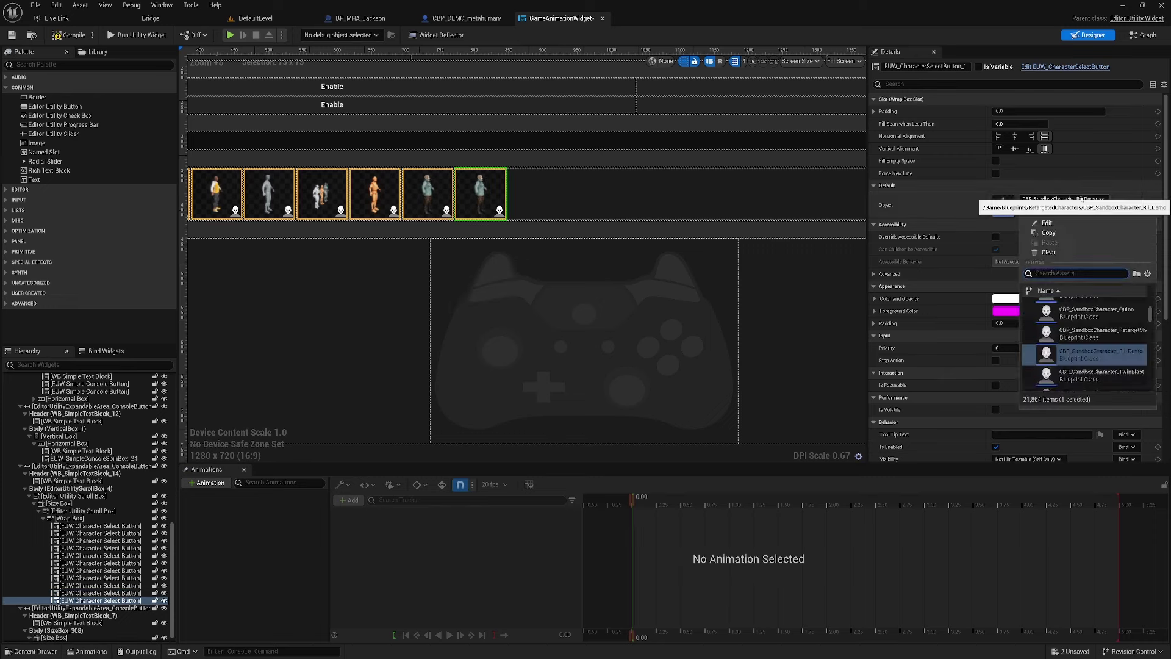
left_click(1091, 199)
type("demo")
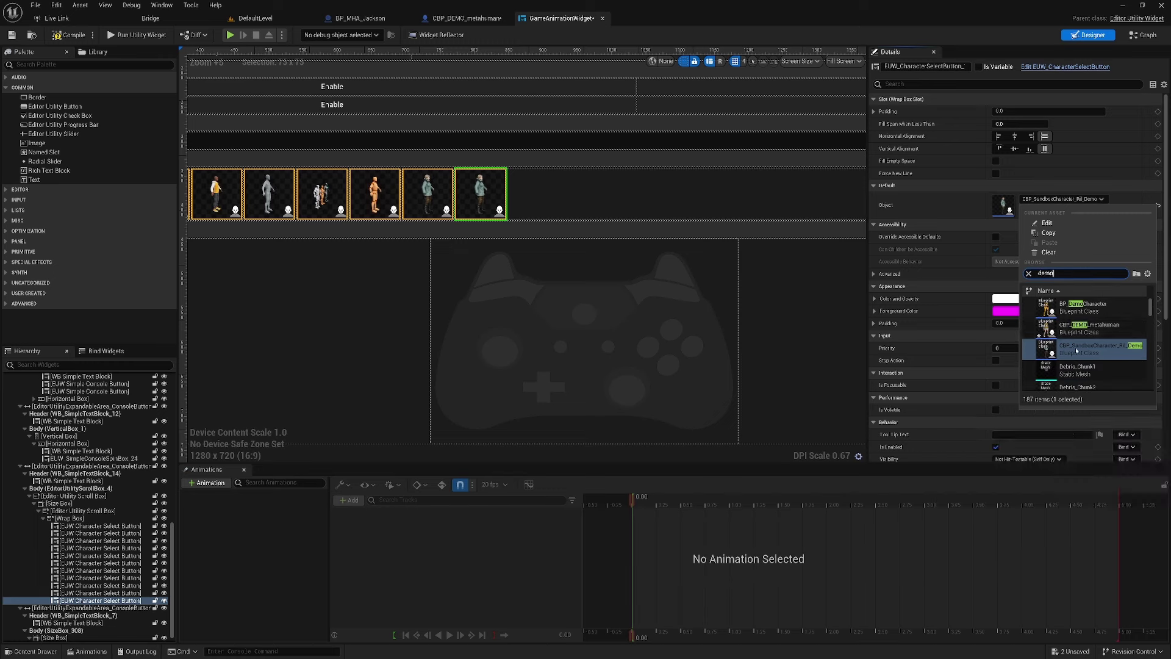
left_click(1092, 330)
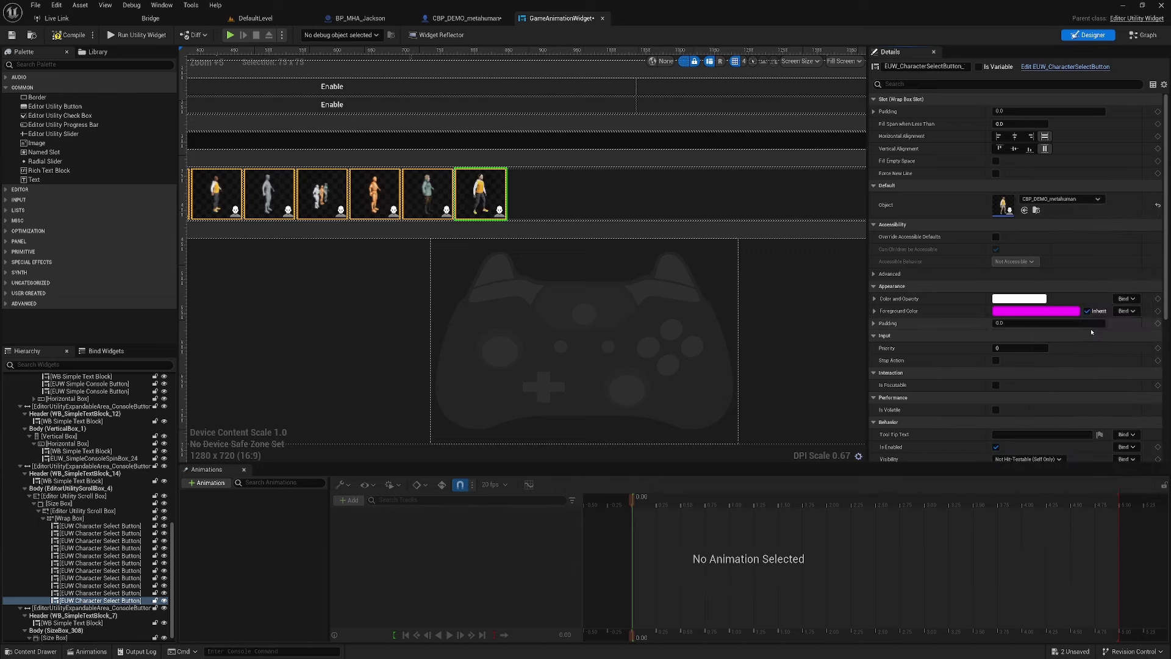
left_click(65, 37)
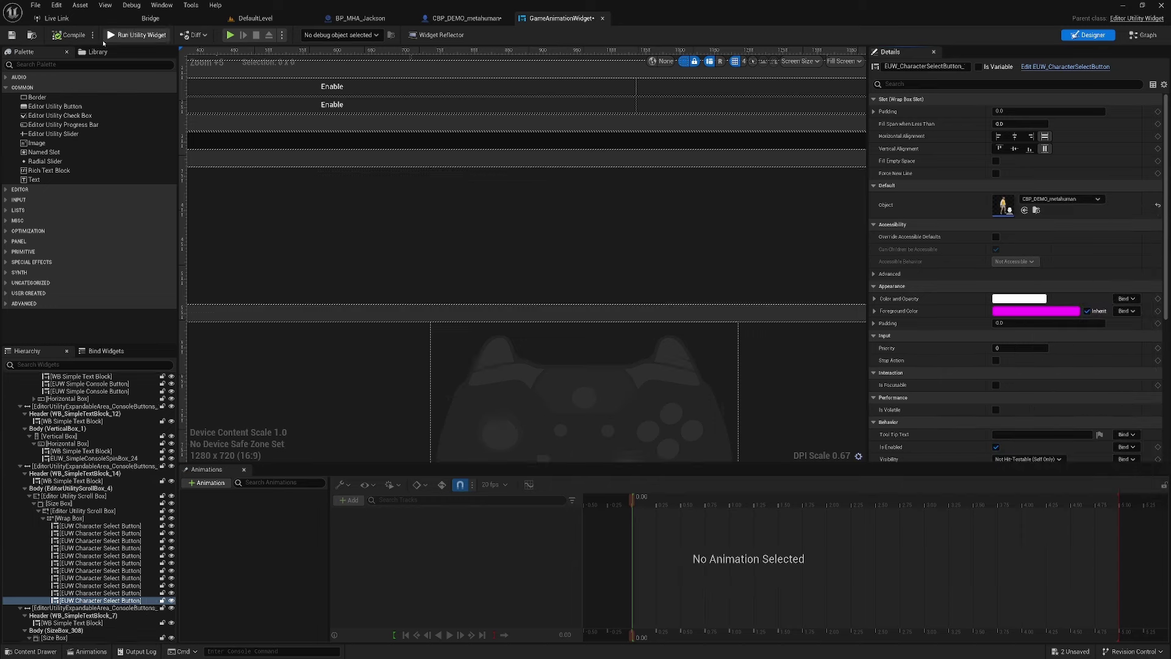
left_click(11, 34)
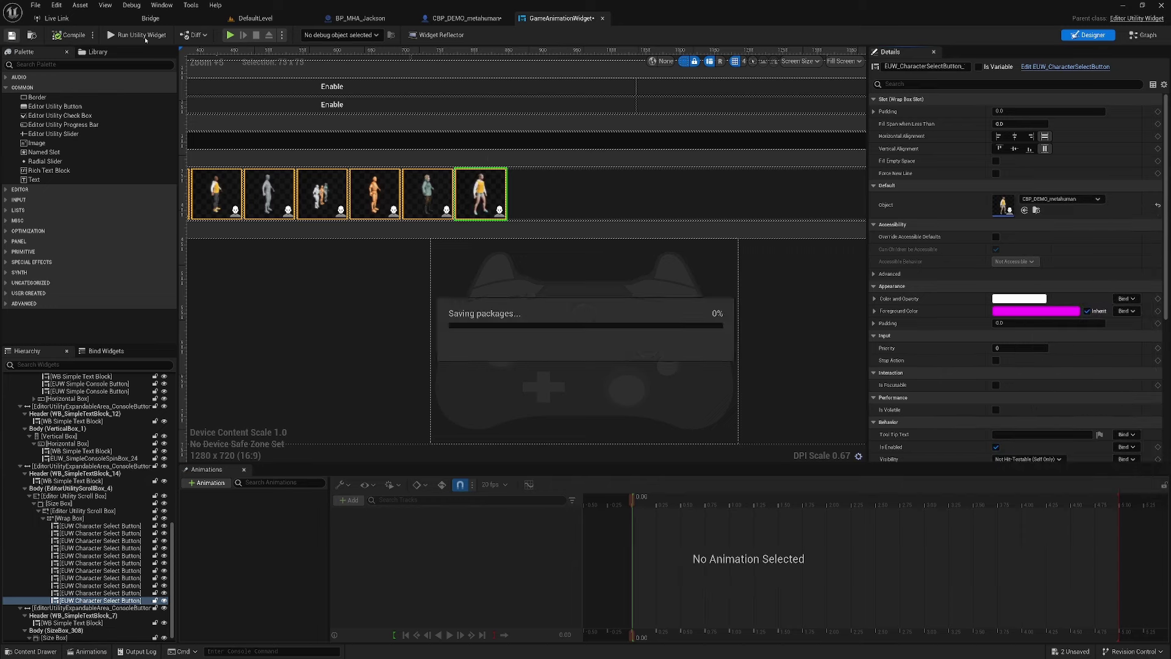
left_click(602, 18)
Step: Start a play session of DefaultLevel with Alt+P and take control of the character
left_click(272, 17)
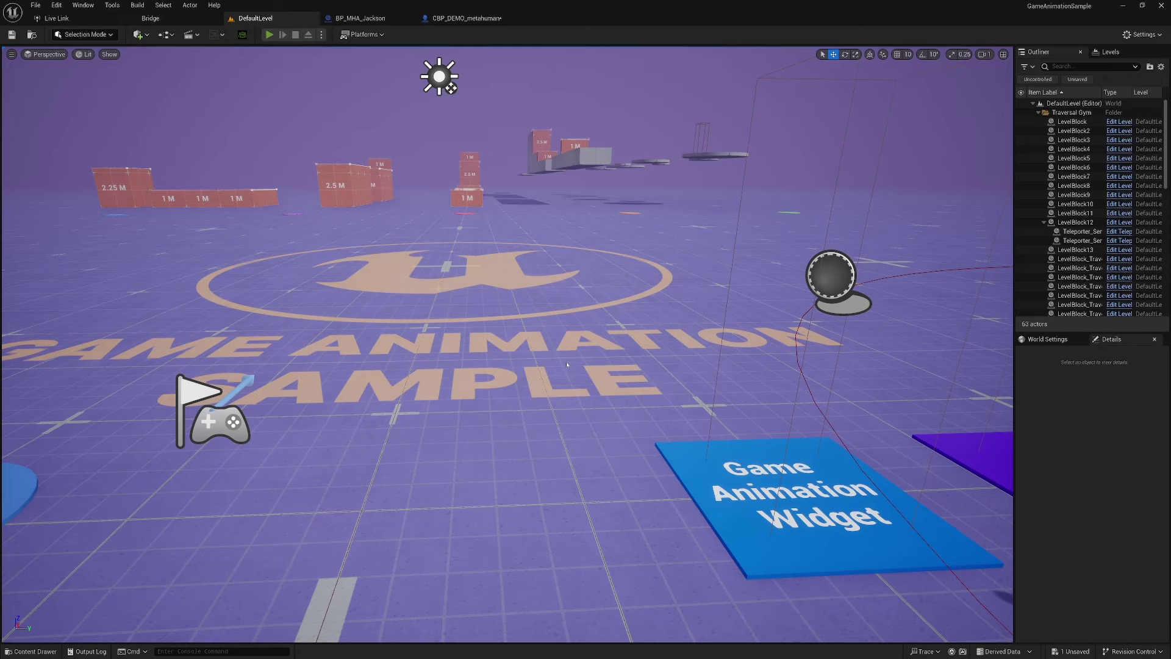
key("alt+p")
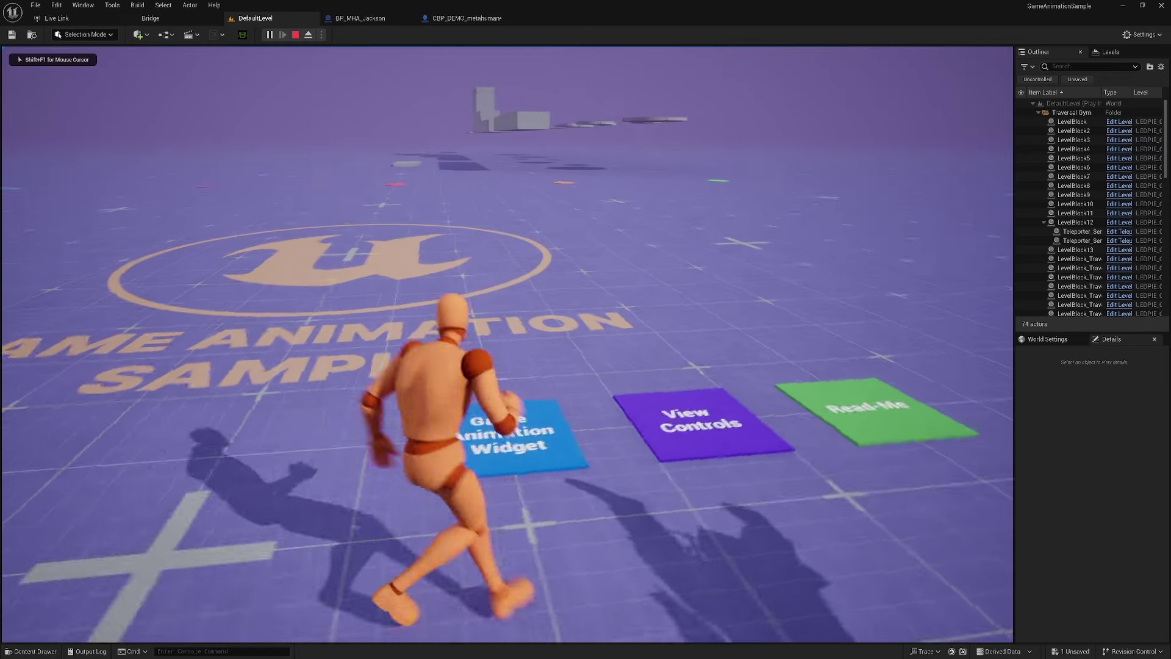
key("shift+F1")
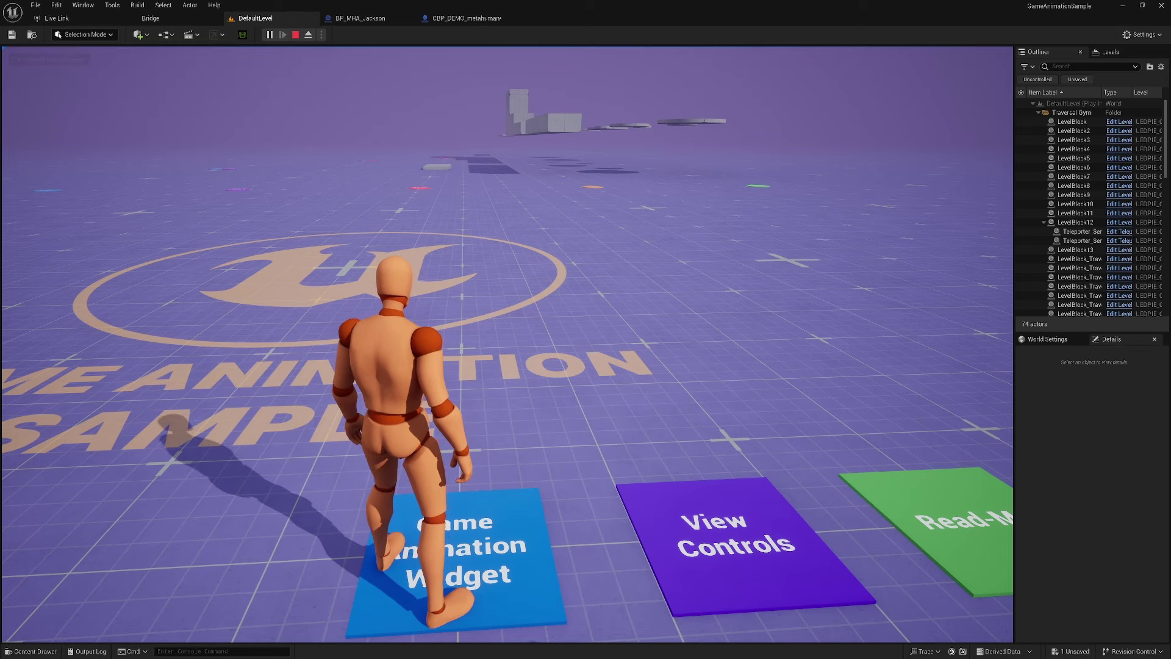
left_click(506, 342)
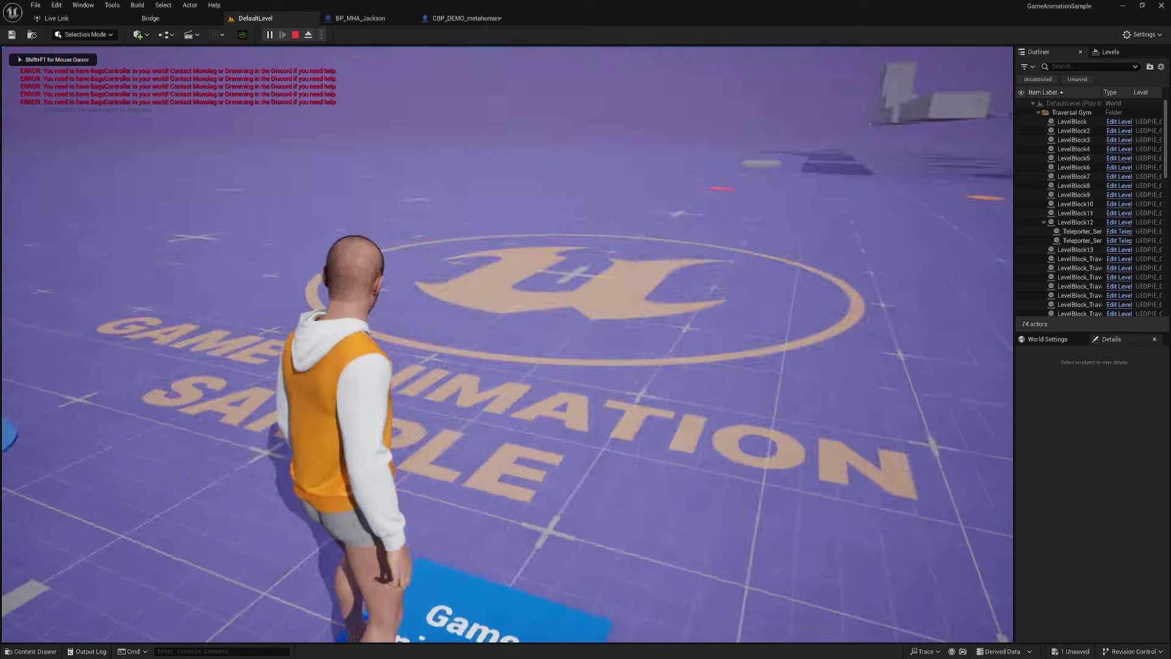
Step: Run the MetaHuman forward with W, jump with Space, then release control with Shift+F1
key("w")
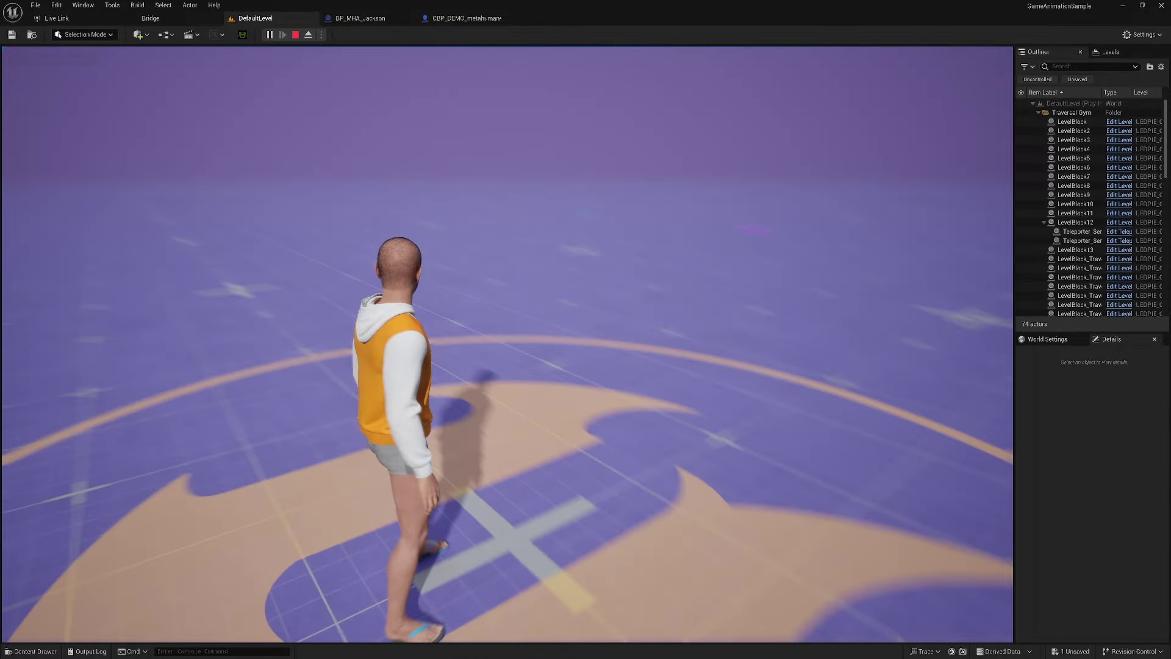
key("w")
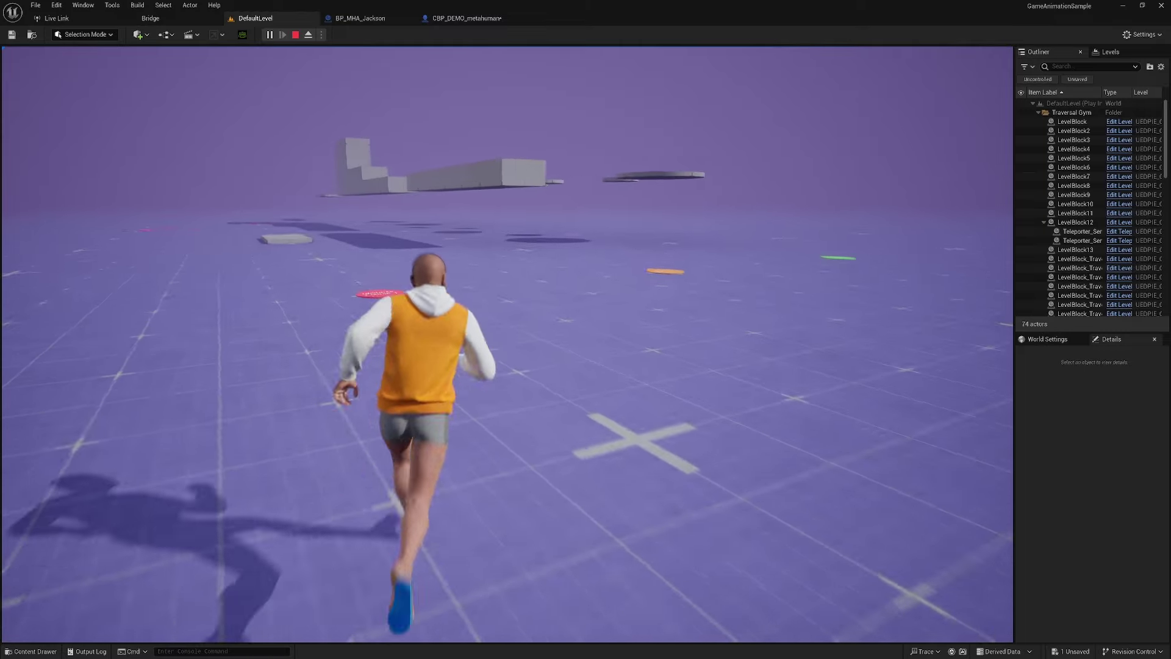
key("space")
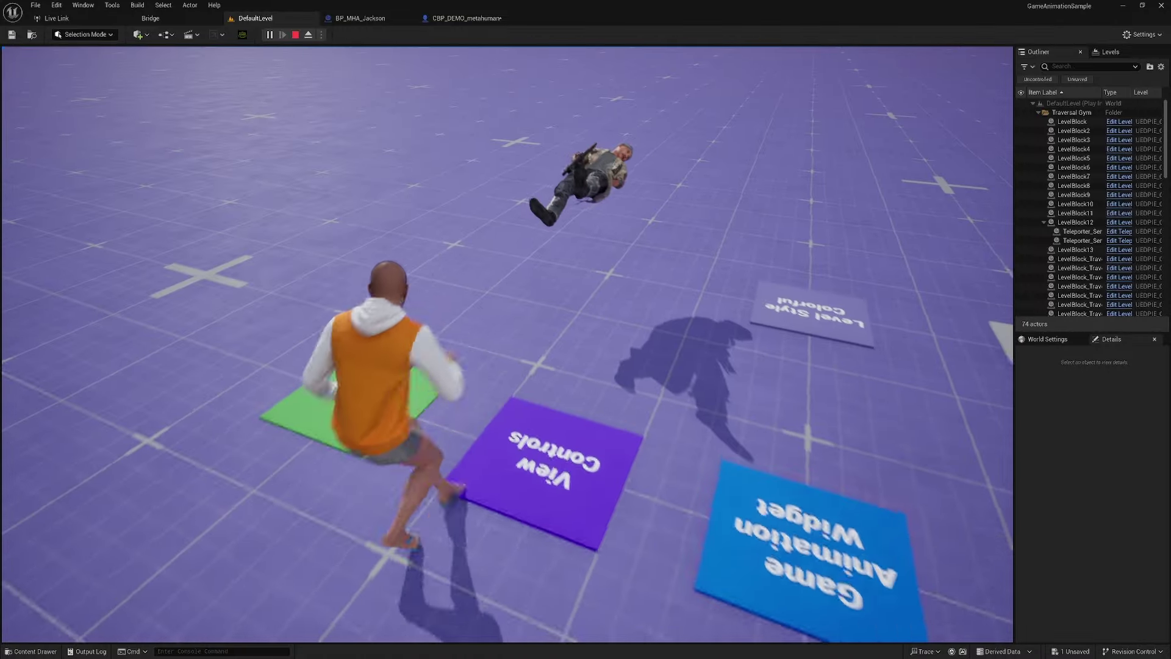
key("shift+F1")
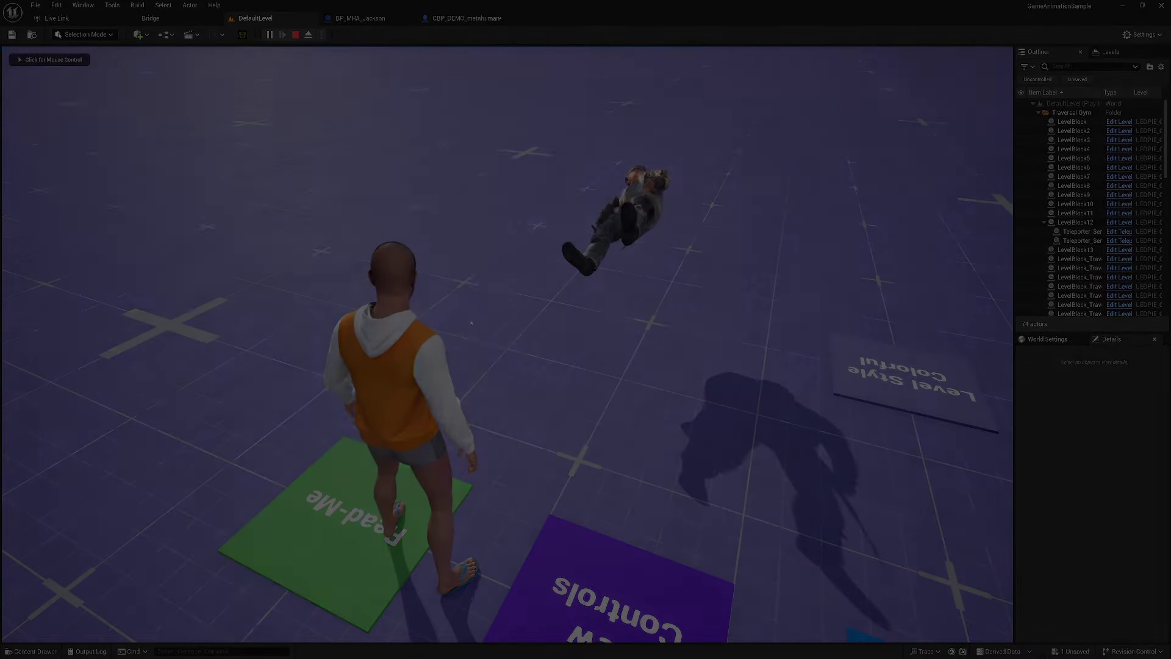